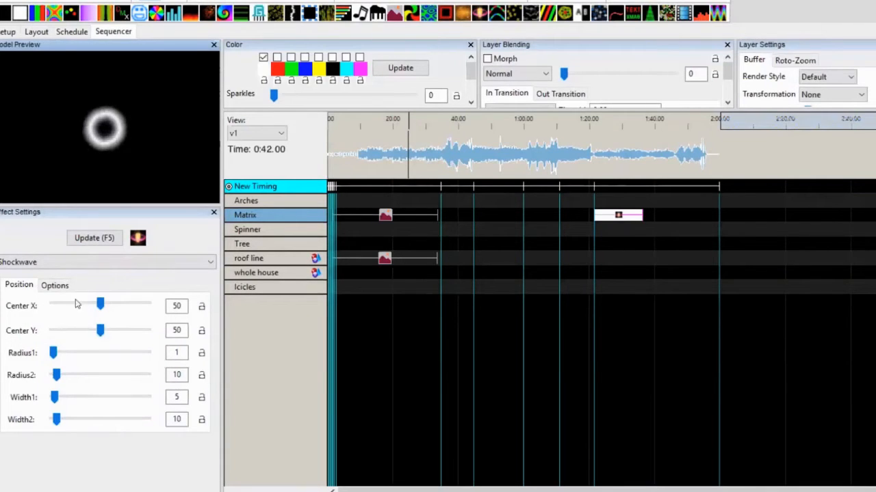
Set the Shockwave effect's acceleration to 10 and try it with blended edges switched off
{"action": "left_click", "coordinate": [61, 287]}
{"action": "left_click", "coordinate": [20, 287]}
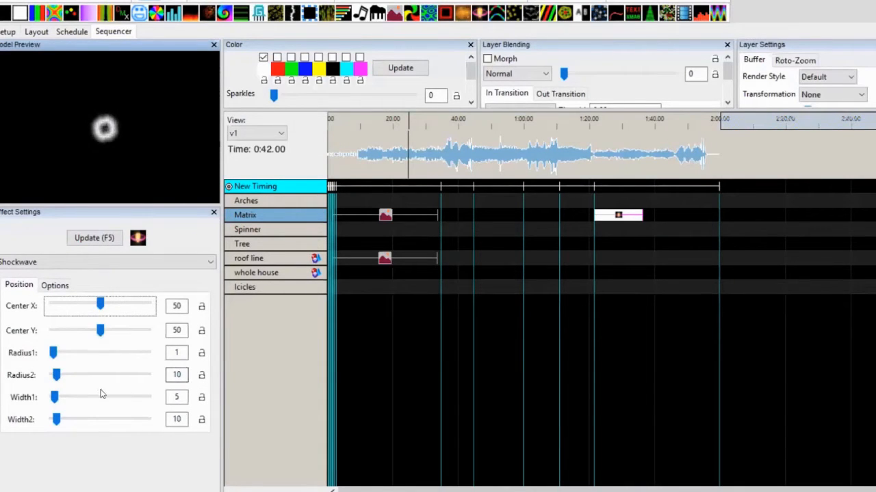
{"action": "left_click", "coordinate": [61, 286]}
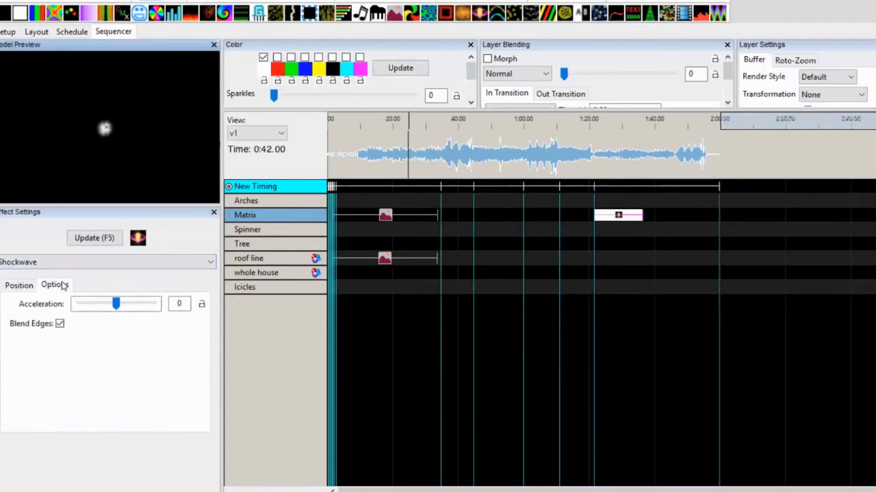
{"action": "left_click_drag", "start_coordinate": [116, 304], "coordinate": [163, 302]}
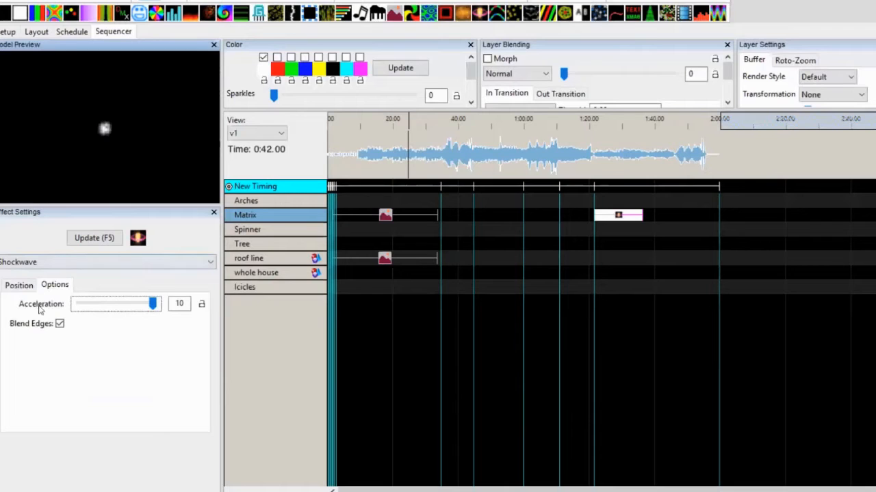
{"action": "left_click", "coordinate": [59, 324]}
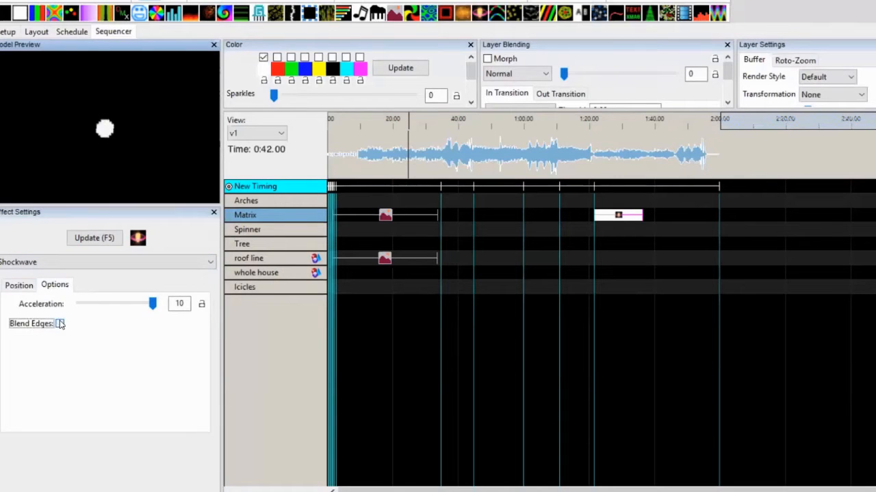
Increase the Shockwave effect's Width2 to 135 and Width1 to 30
{"action": "left_click", "coordinate": [18, 288]}
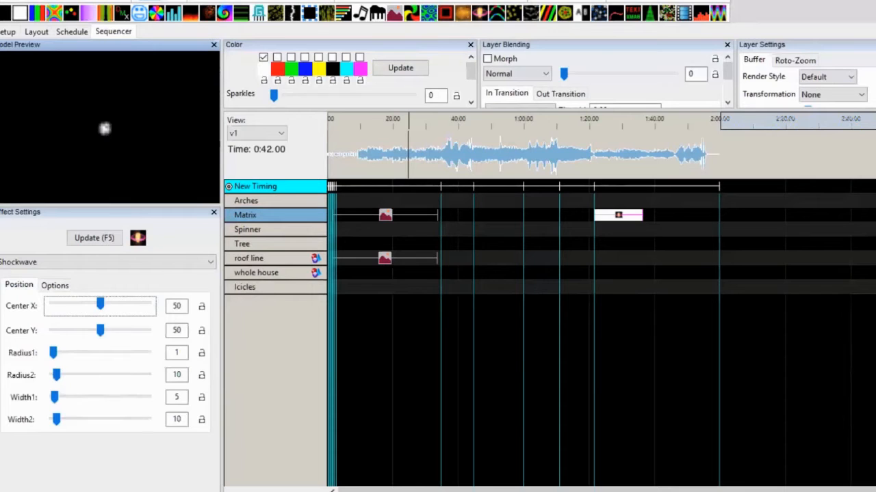
{"action": "left_click_drag", "start_coordinate": [56, 419], "coordinate": [85, 419]}
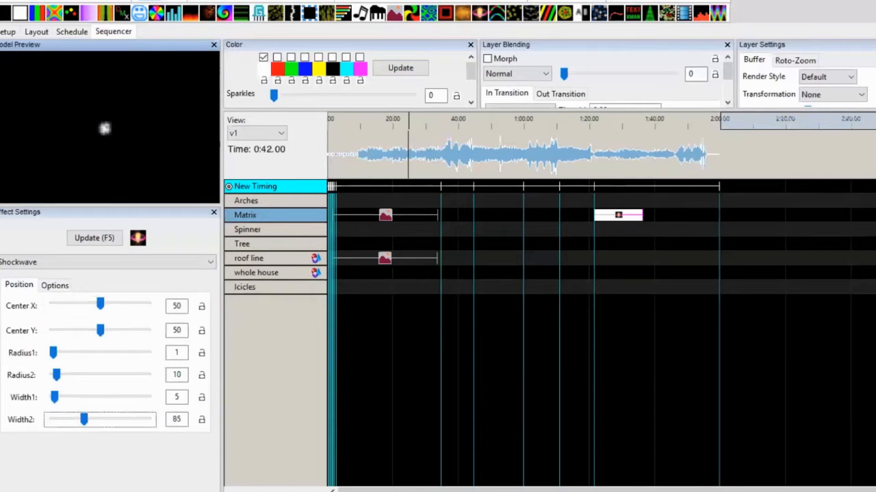
{"action": "left_click", "coordinate": [111, 400]}
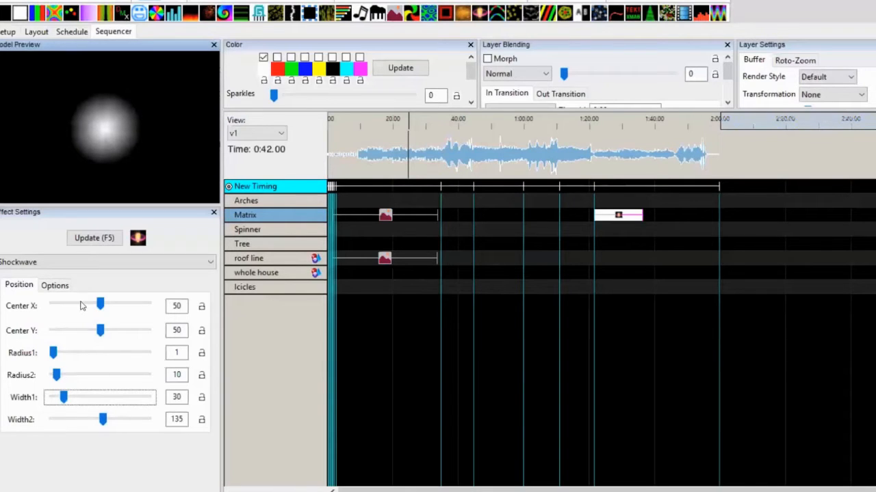
Set the Shockwave effect's acceleration to -10
{"action": "left_click", "coordinate": [55, 285]}
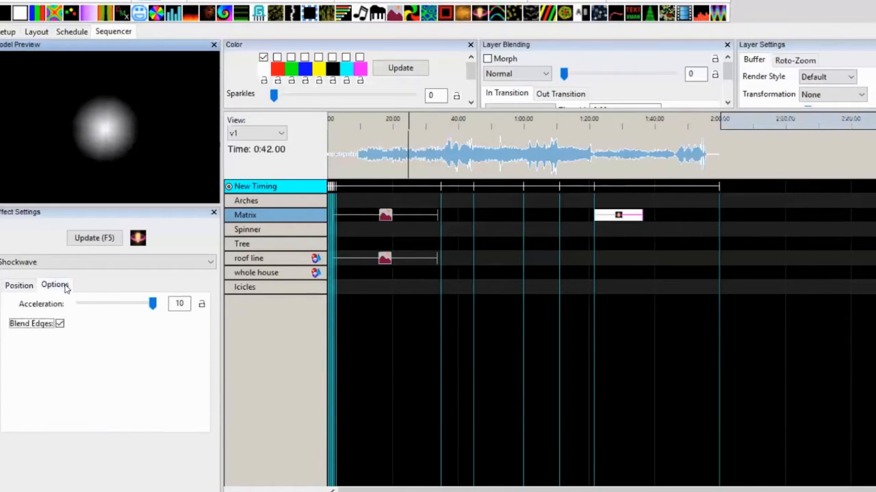
{"action": "left_click", "coordinate": [108, 305]}
{"action": "left_click", "coordinate": [97, 306]}
{"action": "left_click", "coordinate": [97, 307]}
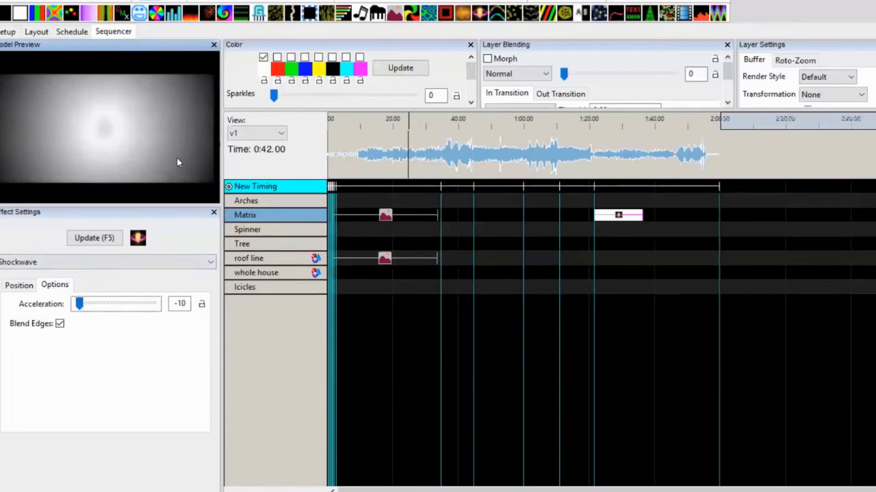
Set the Shockwave effect's Width2 to 83, Width1 to 16 and Radius2 to 136
{"action": "left_click", "coordinate": [19, 286]}
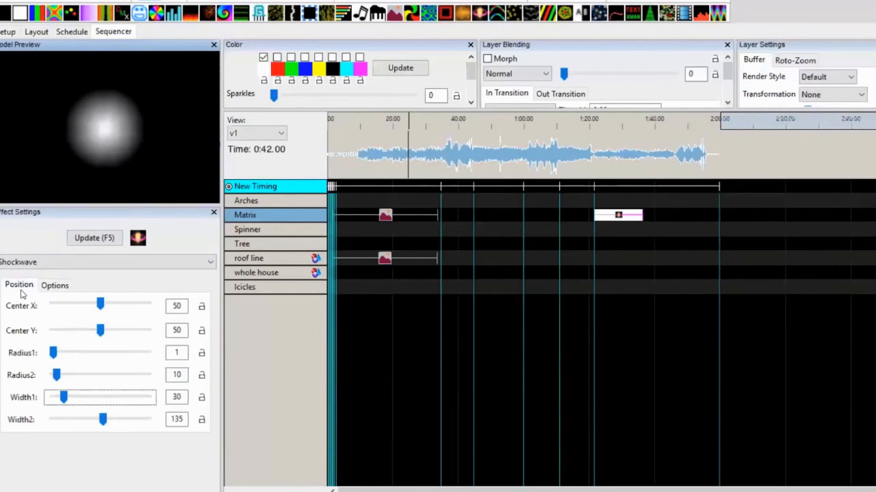
{"action": "left_click_drag", "start_coordinate": [103, 420], "coordinate": [97, 398]}
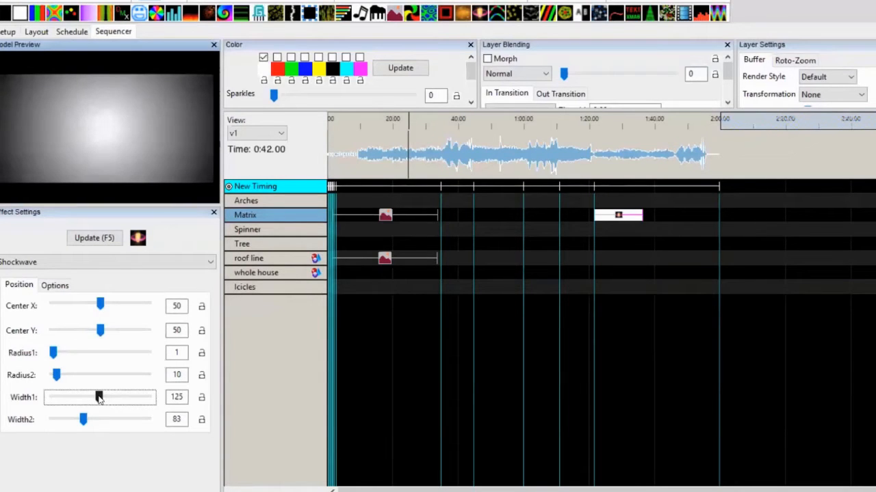
{"action": "left_click_drag", "start_coordinate": [99, 398], "coordinate": [58, 399]}
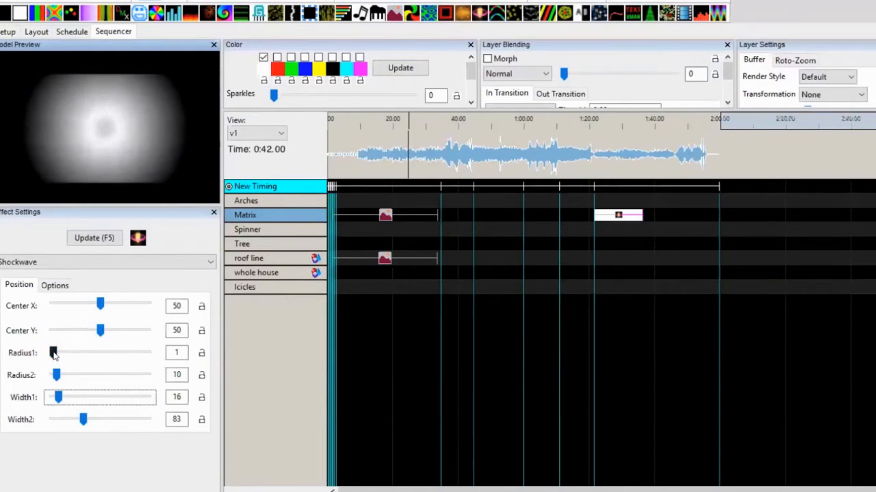
{"action": "left_click_drag", "start_coordinate": [57, 376], "coordinate": [104, 375]}
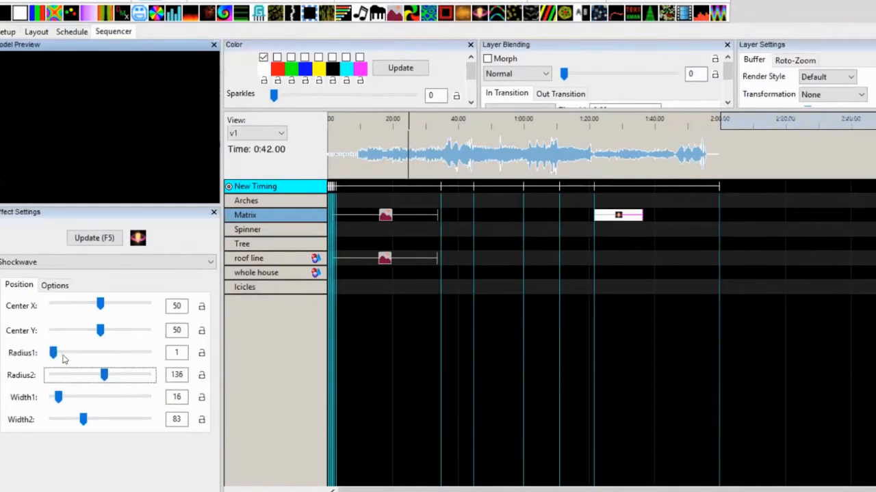
Shorten the Matrix row's Shockwave effect to less than half its length and move its center to X 26, Y 20
{"action": "left_click_drag", "start_coordinate": [643, 216], "coordinate": [615, 215]}
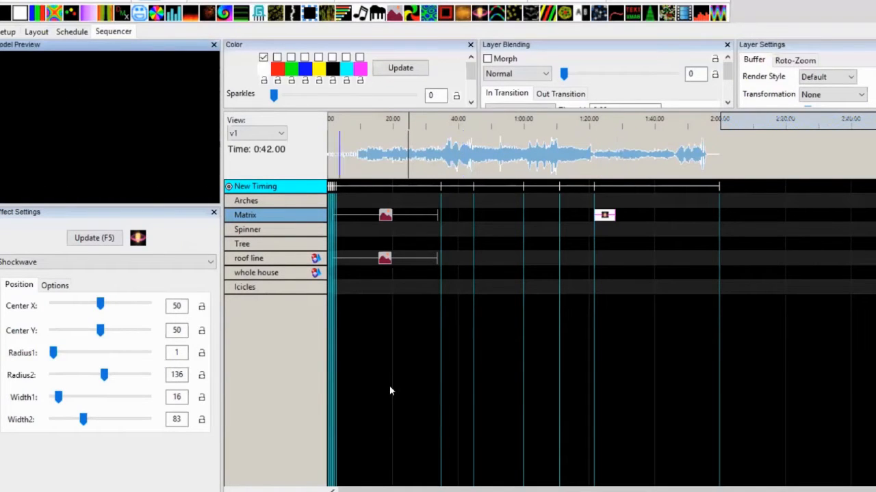
{"action": "left_click_drag", "start_coordinate": [100, 331], "coordinate": [77, 306]}
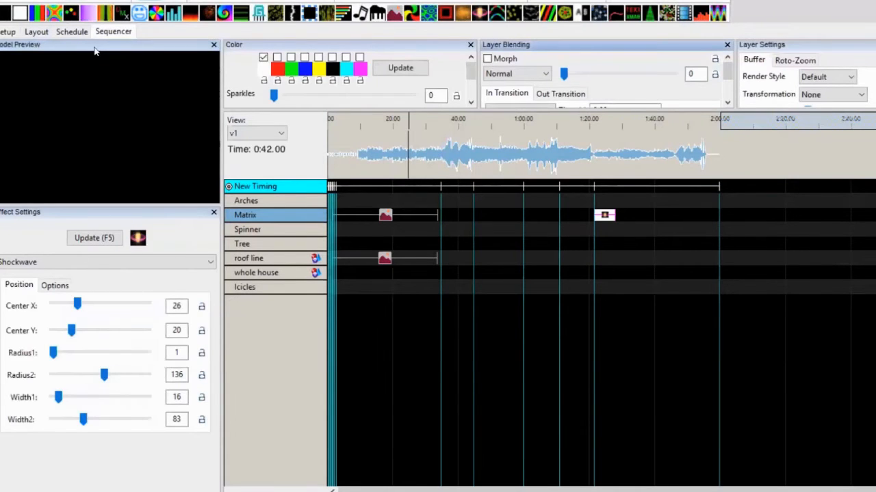
Change the show directory to the THX_Intro_Robot_PIXAR folder inside Sydney Mini on the Desktop
{"action": "left_click", "coordinate": [25, 32]}
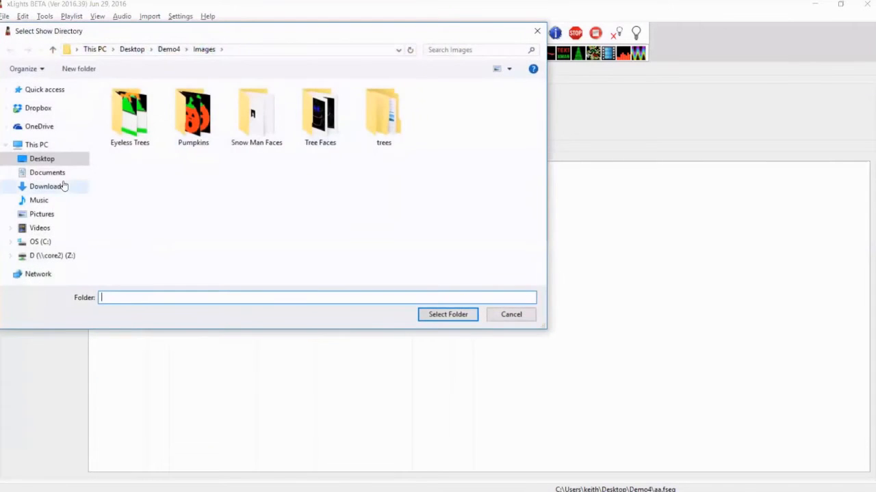
{"action": "left_click", "coordinate": [48, 159]}
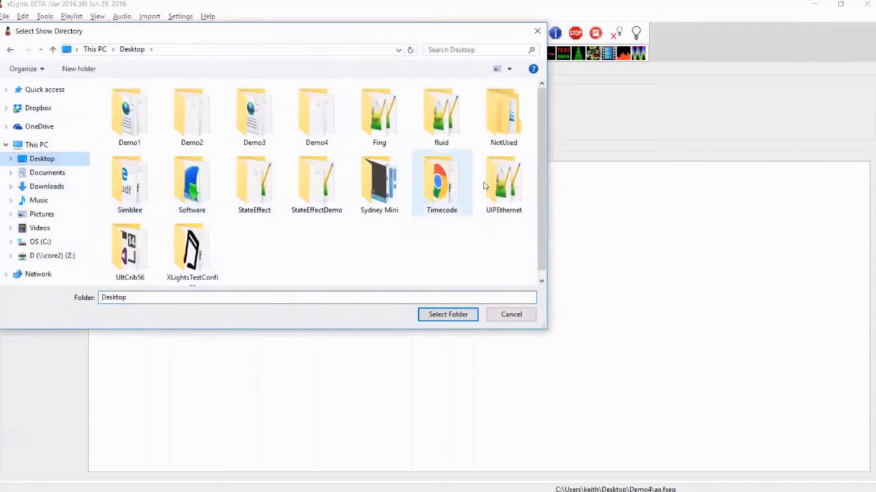
{"action": "double_click", "coordinate": [379, 184]}
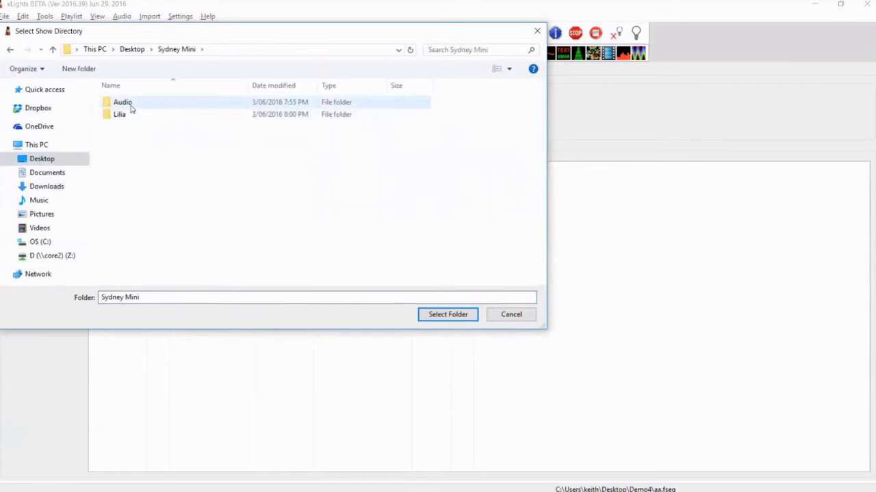
{"action": "double_click", "coordinate": [128, 116]}
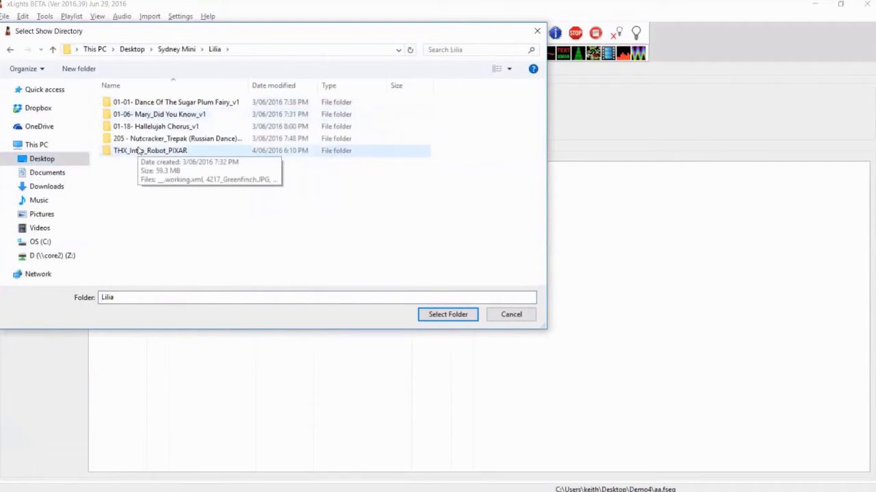
{"action": "double_click", "coordinate": [144, 151]}
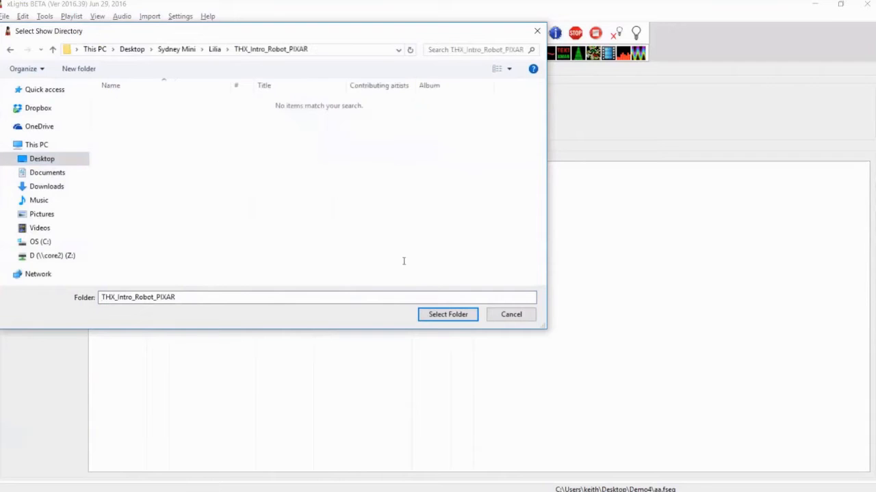
{"action": "left_click", "coordinate": [448, 315]}
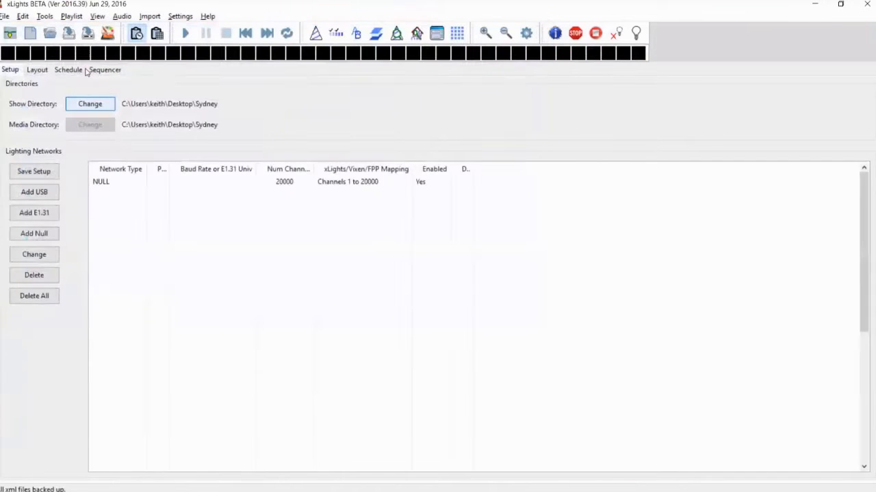
Open the sequence THX_Intro_Robot_PIXAR.xml and play it with the House Preview widened to examine its Shockwave effects
{"action": "left_click", "coordinate": [53, 37]}
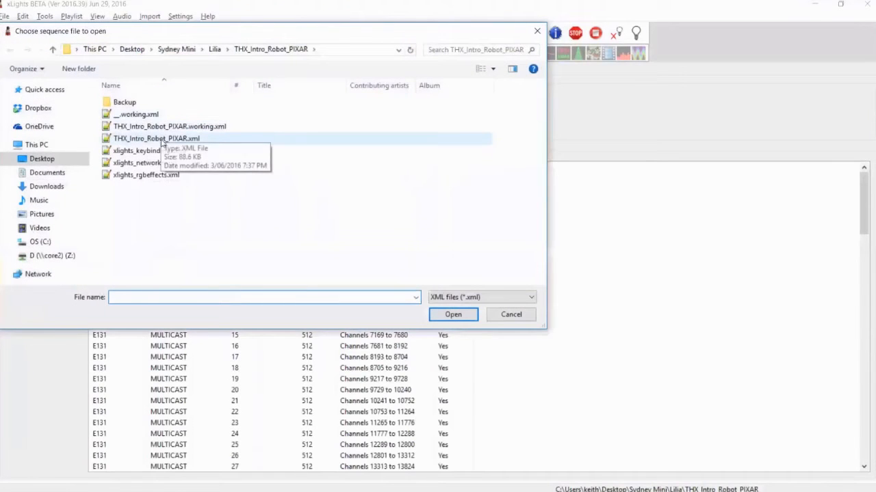
{"action": "left_click", "coordinate": [162, 141]}
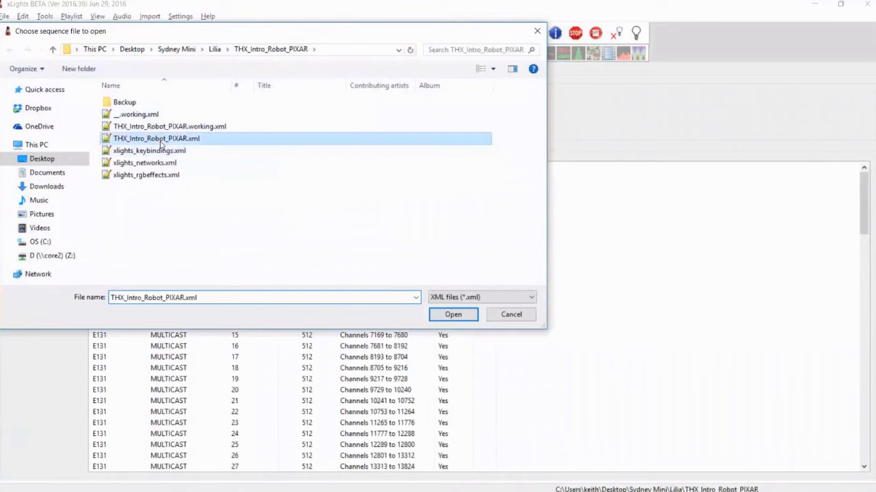
{"action": "double_click", "coordinate": [161, 140]}
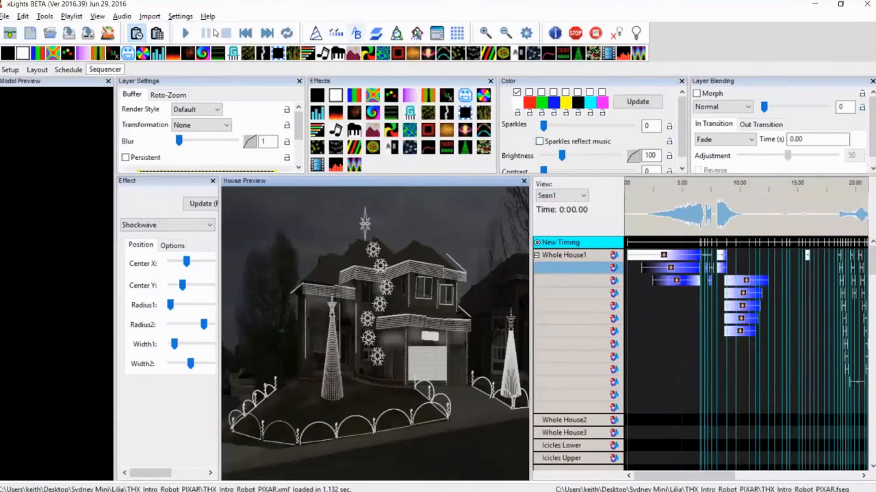
{"action": "left_click", "coordinate": [186, 33]}
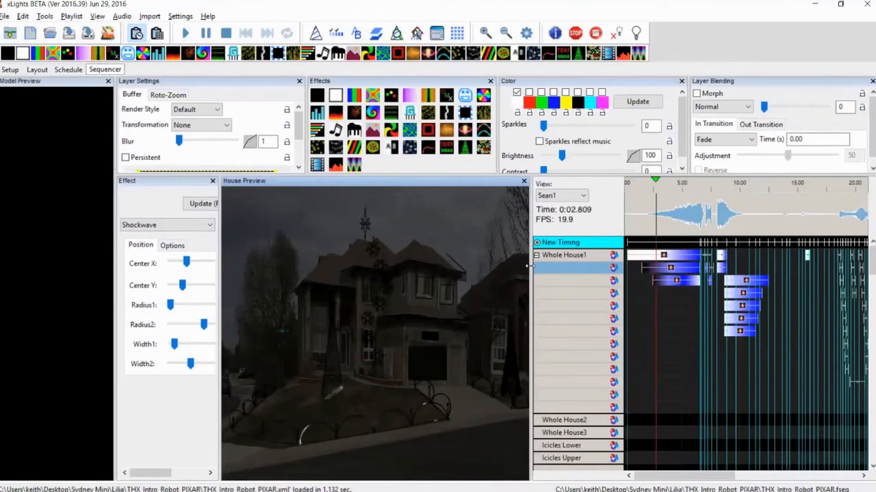
{"action": "left_click_drag", "start_coordinate": [530, 265], "coordinate": [582, 259]}
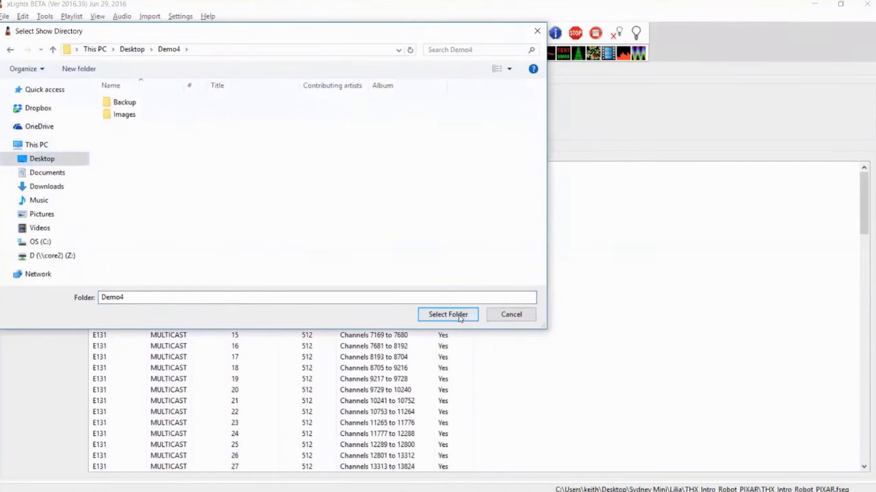
Set the show directory to the Desktop's Demo4 folder and open the sequence aa.xml
{"action": "left_click", "coordinate": [460, 318]}
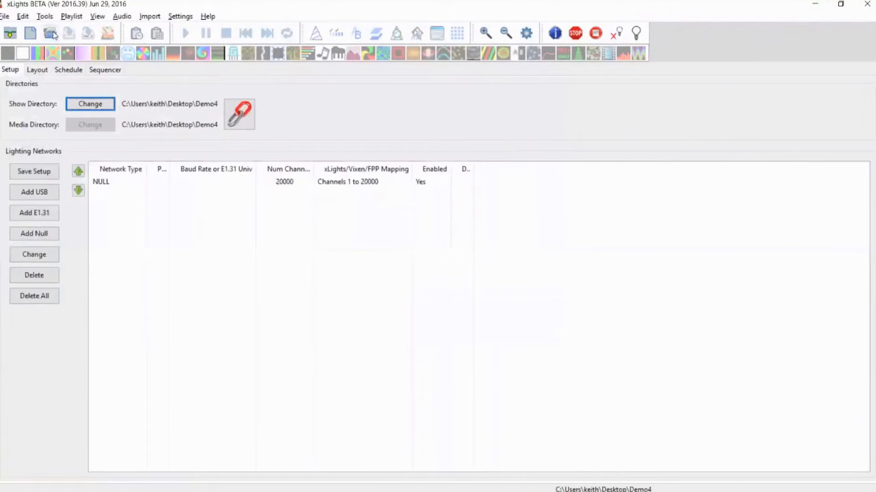
{"action": "left_click", "coordinate": [53, 34]}
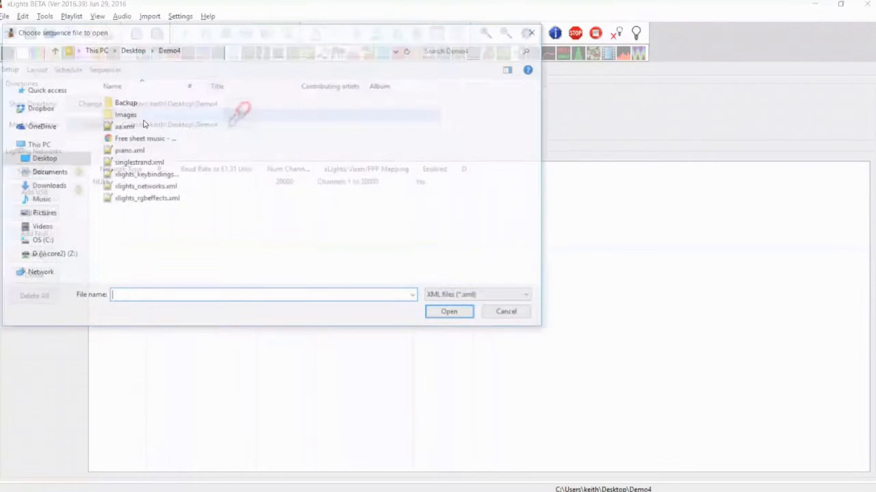
{"action": "left_click", "coordinate": [132, 130]}
{"action": "double_click", "coordinate": [132, 130]}
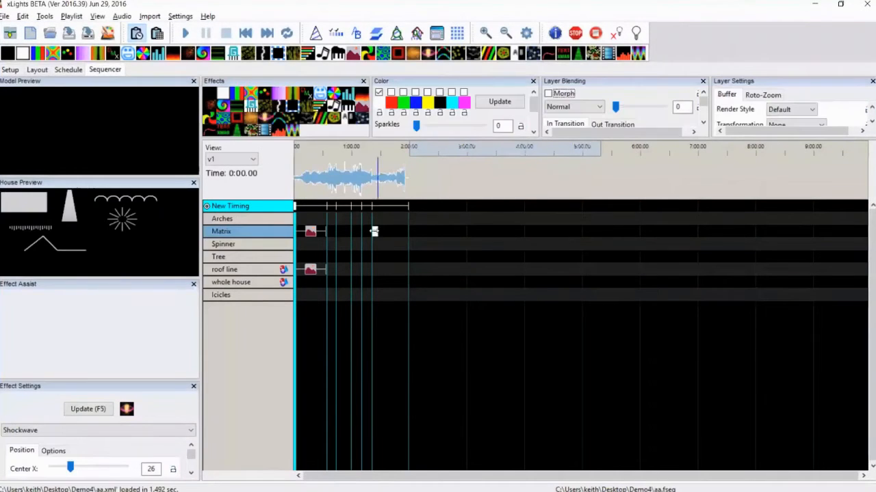
Select the Shockwave effect on the Matrix row to preview it at close range on the timeline
{"action": "left_click", "coordinate": [365, 173]}
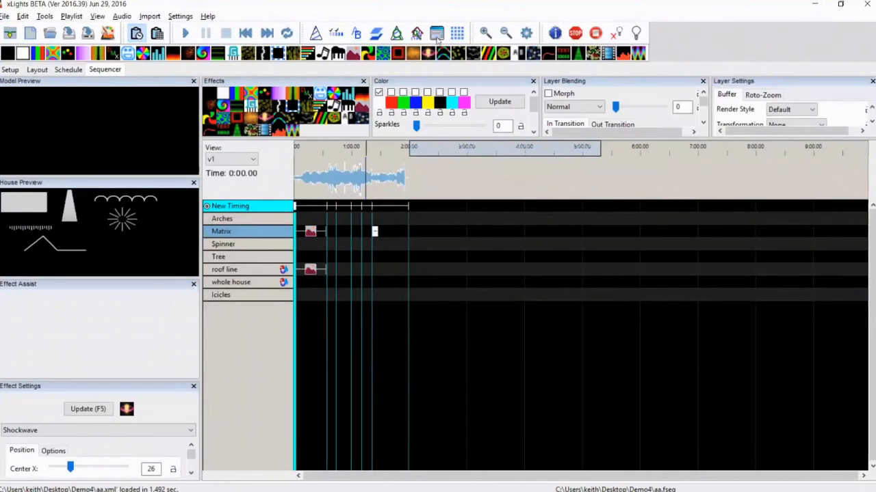
{"action": "left_click", "coordinate": [485, 33]}
{"action": "left_click", "coordinate": [485, 33]}
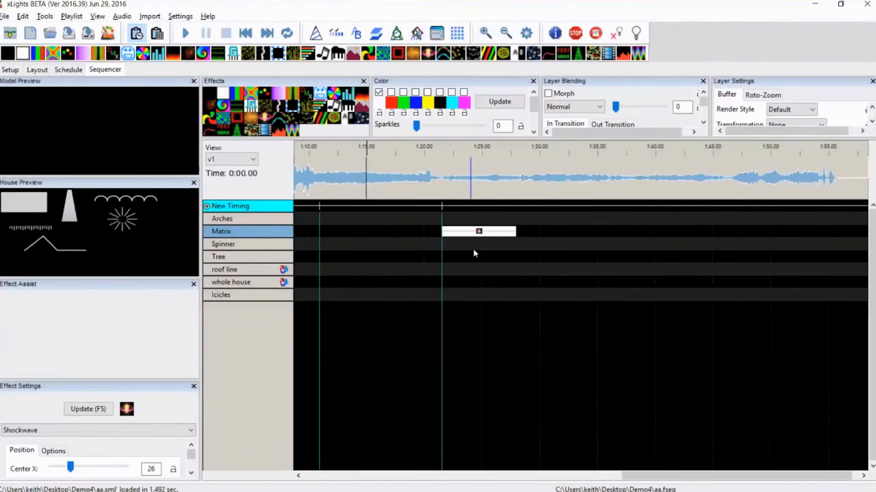
{"action": "left_click", "coordinate": [477, 235]}
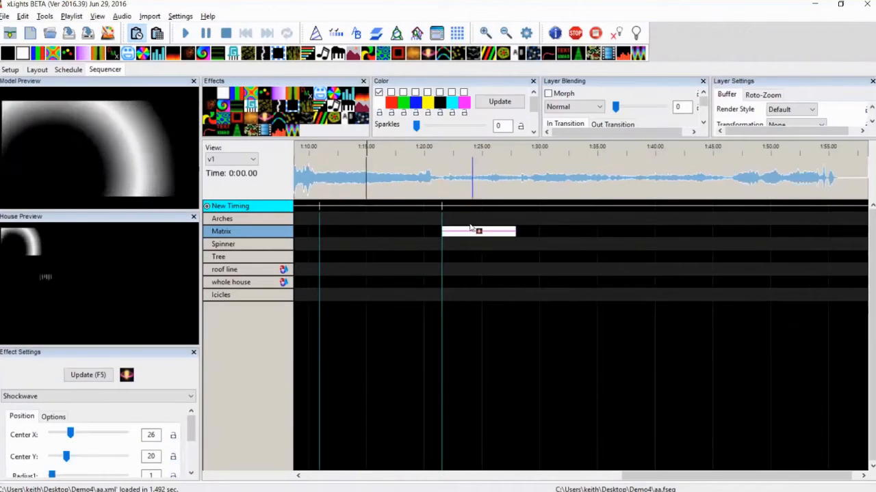
Add a Single Strand effect to the roof line row, filling the timing interval just before the Matrix row's Shockwave effect
{"action": "left_click", "coordinate": [281, 123]}
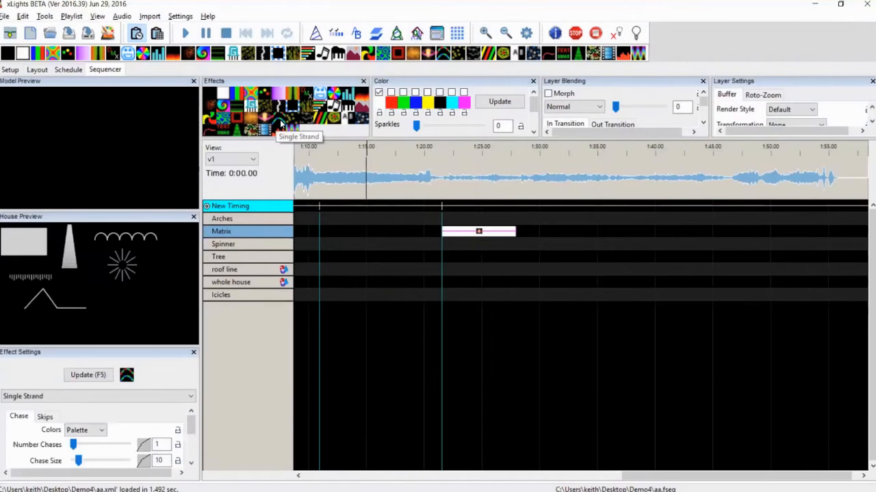
{"action": "left_click_drag", "start_coordinate": [281, 121], "coordinate": [345, 271]}
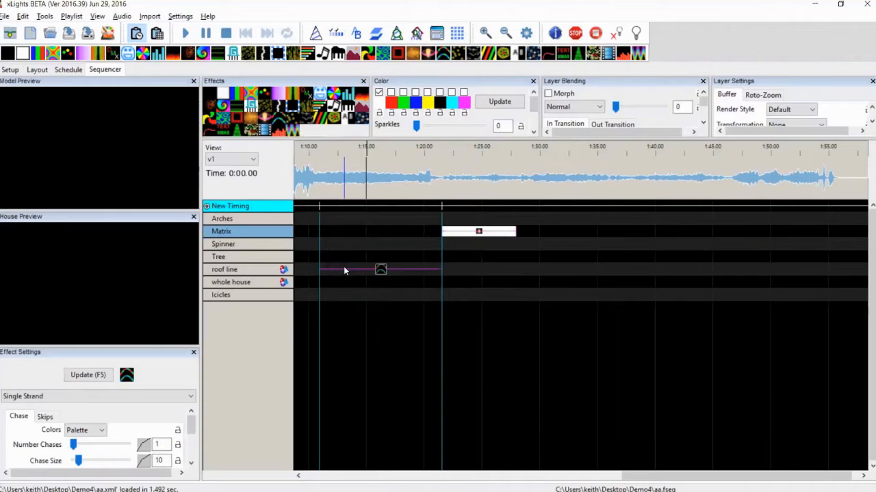
{"action": "left_click", "coordinate": [381, 270]}
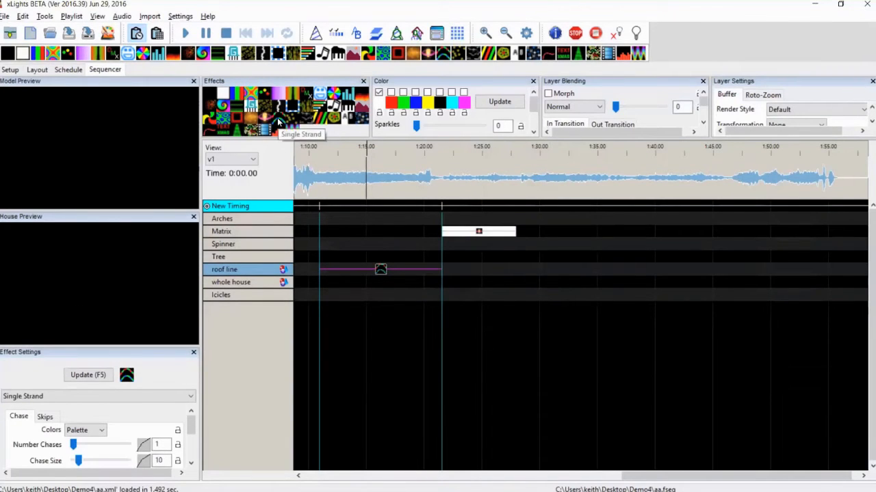
Add a Single Strand effect to the Matrix row in the interval before its Shockwave effect, and close the House Preview
{"action": "left_click_drag", "start_coordinate": [314, 151], "coordinate": [336, 238]}
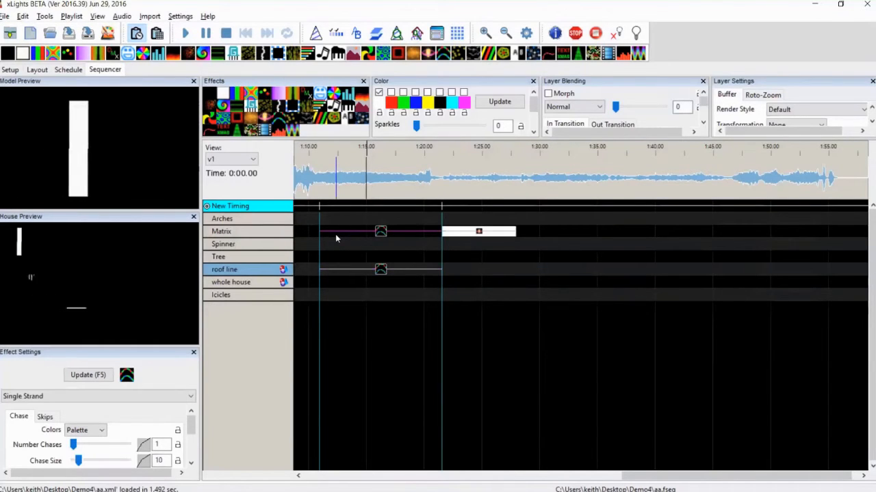
{"action": "left_click", "coordinate": [195, 217]}
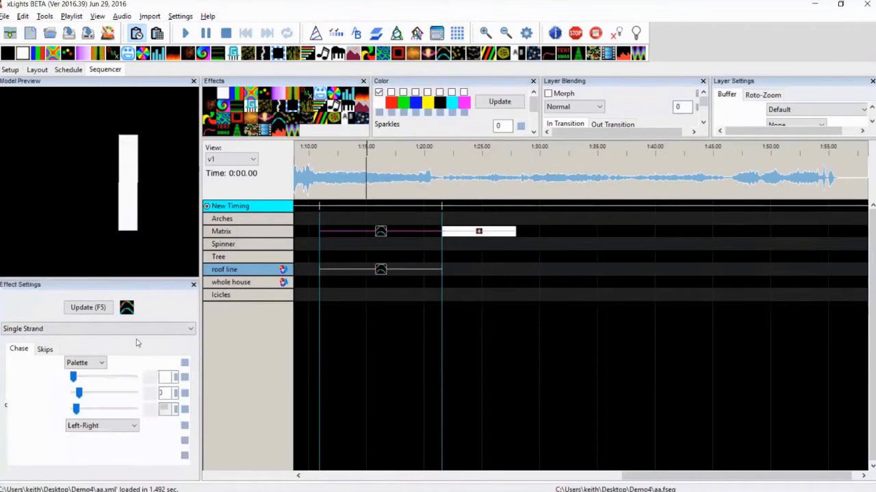
Set Number Chases to 4 for the Matrix row's Single Strand effect and to 5 for the roof line's
{"action": "left_click", "coordinate": [98, 378]}
{"action": "left_click", "coordinate": [108, 379]}
{"action": "left_click", "coordinate": [109, 379]}
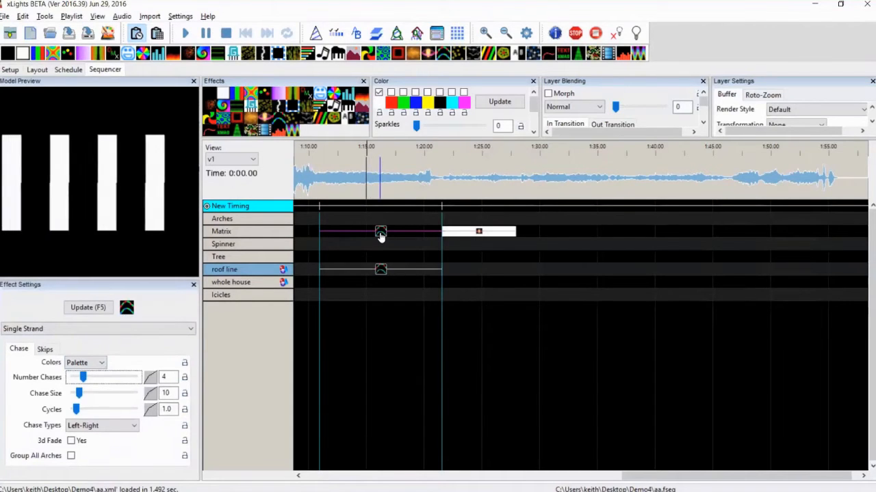
{"action": "left_click", "coordinate": [383, 273]}
{"action": "left_click_drag", "start_coordinate": [96, 379], "coordinate": [100, 379]}
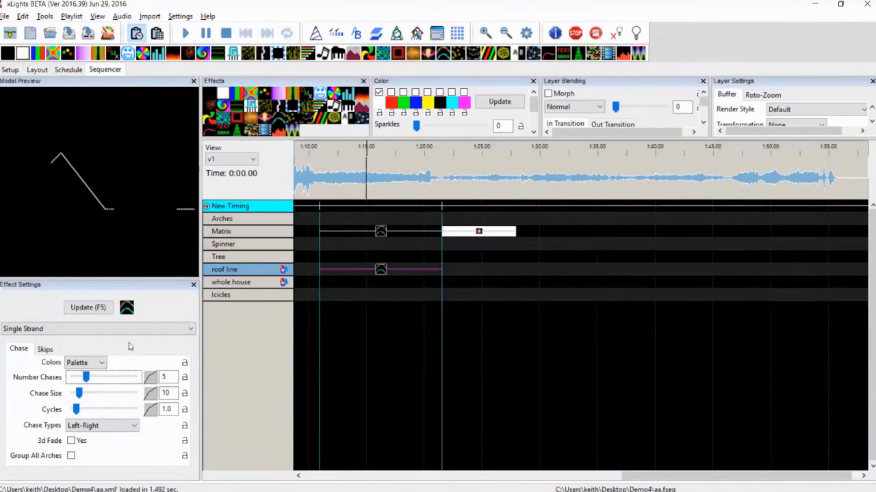
Set the Matrix row's Single Strand effect to chase size 14, 11.4 cycles and the Bounce from Left chase type
{"action": "left_click", "coordinate": [381, 234]}
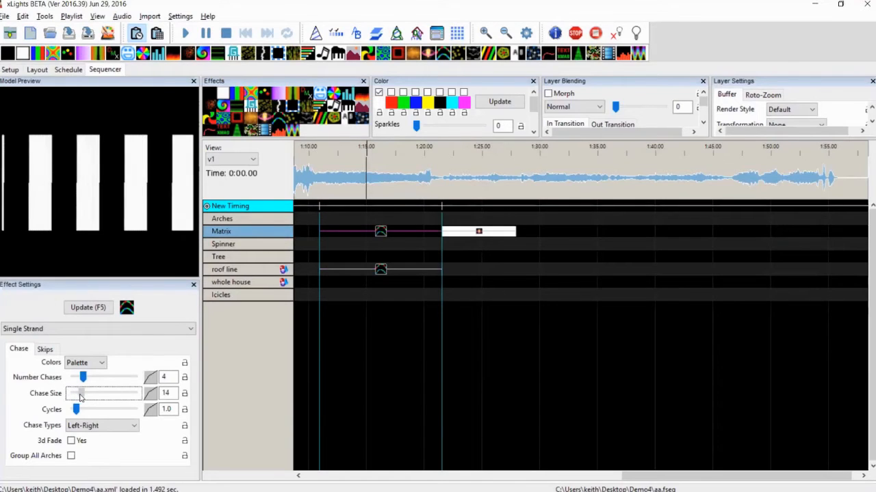
{"action": "left_click_drag", "start_coordinate": [76, 409], "coordinate": [93, 409]}
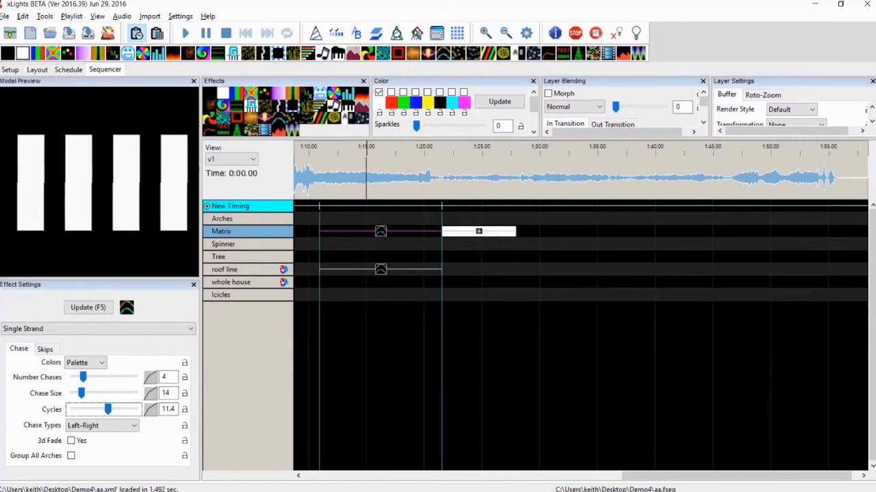
{"action": "left_click", "coordinate": [103, 426]}
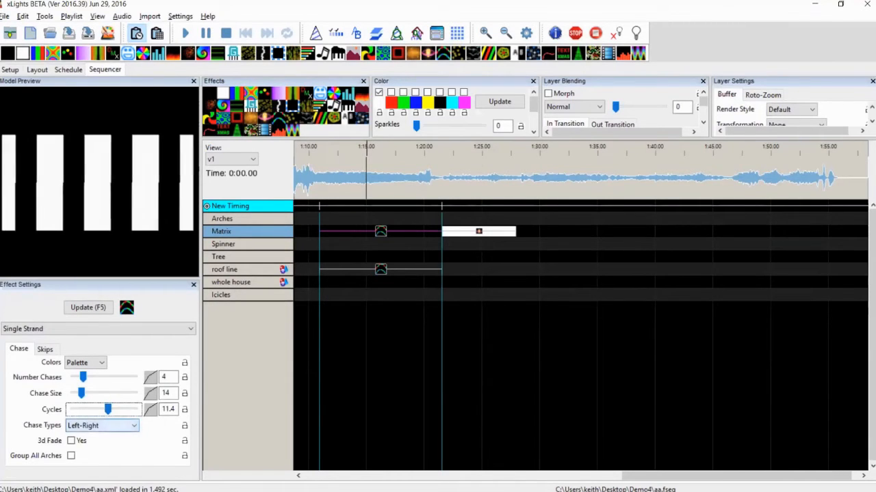
{"action": "left_click", "coordinate": [94, 455]}
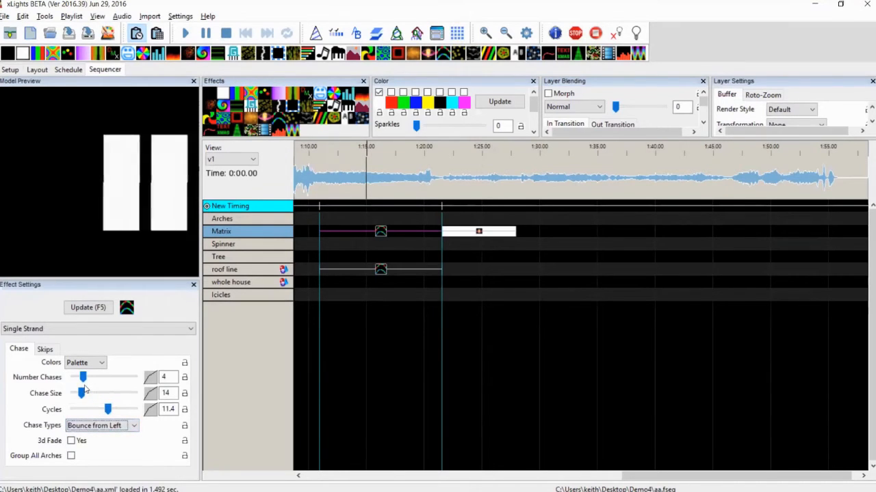
Set the Matrix row's Single Strand effect to chase size 6, 5.5 cycles and the To Middle chase type
{"action": "left_click_drag", "start_coordinate": [84, 394], "coordinate": [81, 394]}
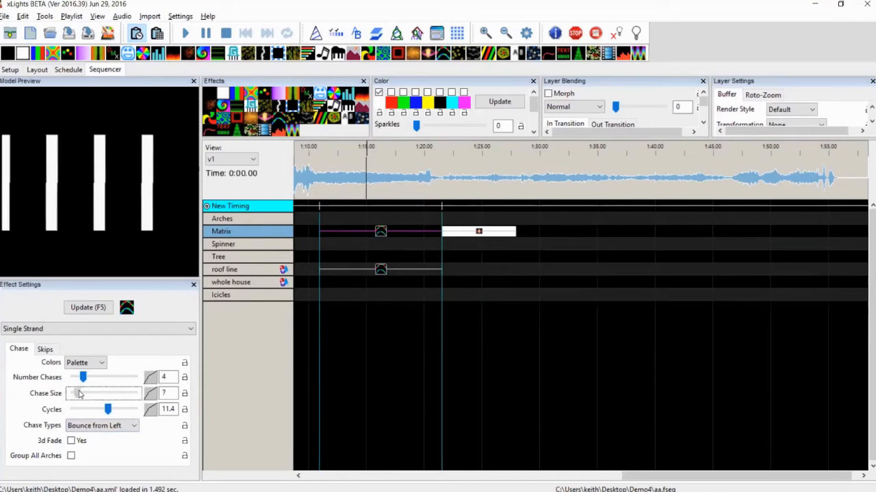
{"action": "left_click_drag", "start_coordinate": [107, 409], "coordinate": [89, 409]}
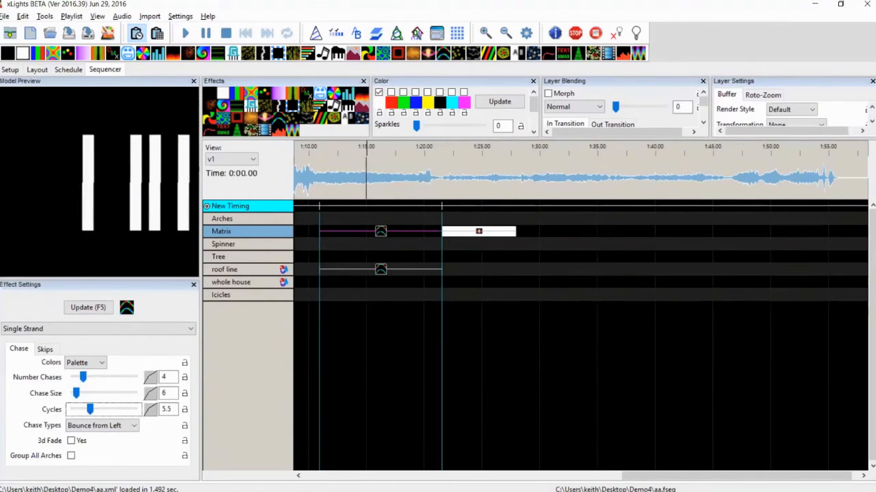
{"action": "left_click", "coordinate": [103, 425]}
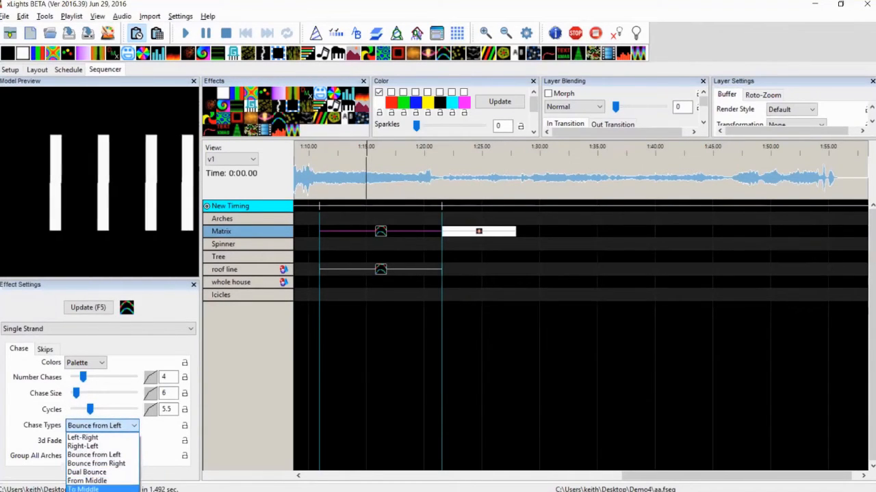
{"action": "left_click", "coordinate": [83, 488]}
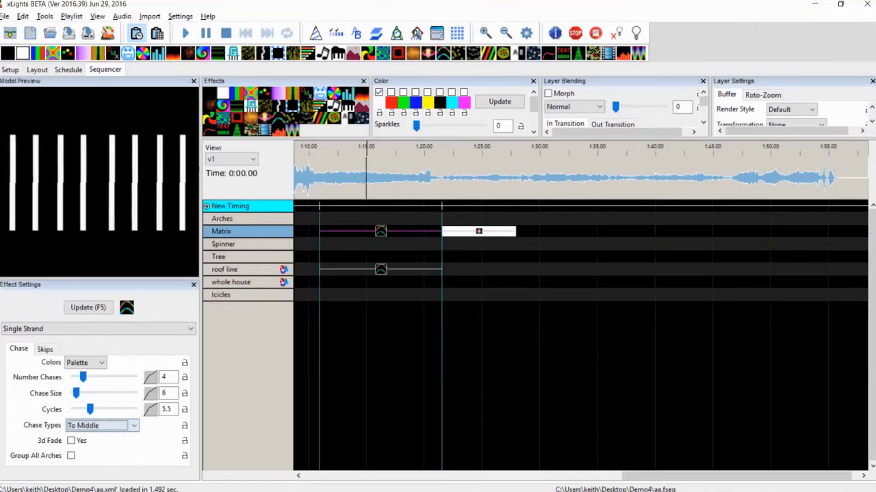
Enable 3d Fade on the Matrix row's Single Strand effect, with Number Chases at 2 and Chase Size at 36
{"action": "left_click", "coordinate": [71, 441]}
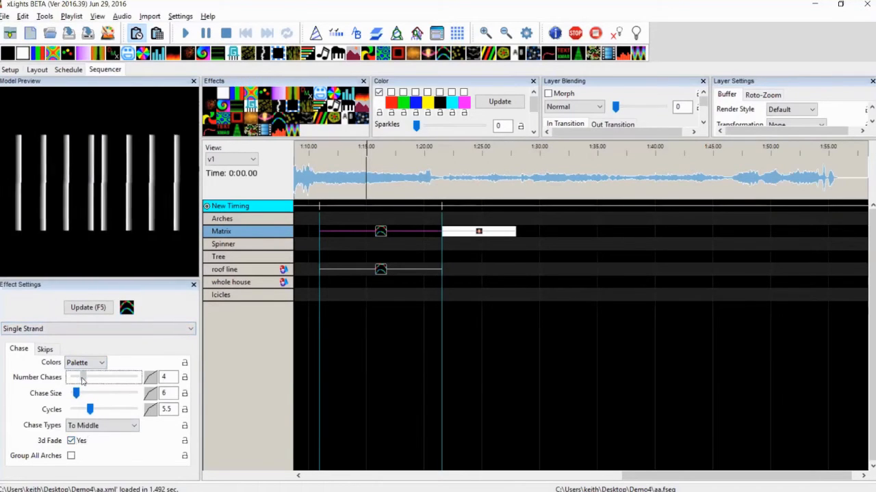
{"action": "left_click_drag", "start_coordinate": [83, 378], "coordinate": [96, 394]}
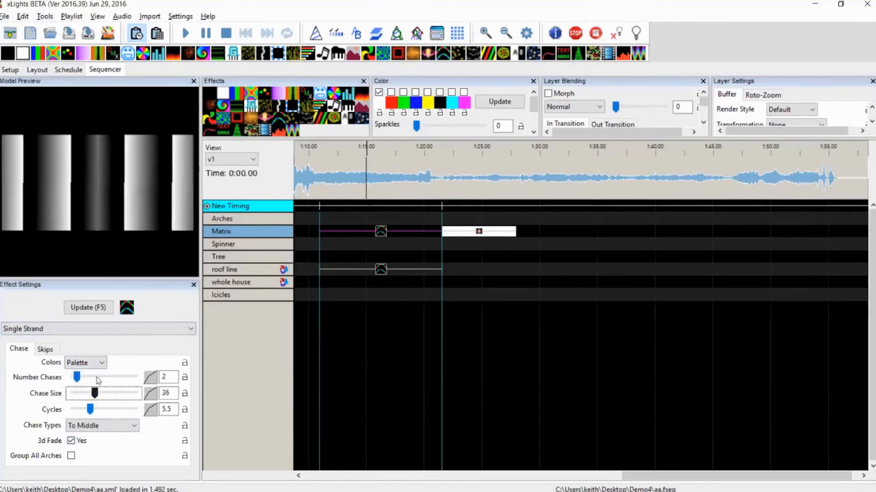
Delete the roof line row's Single Strand effect, and move the Matrix row's Single Strand effect down to the roof line row to preview it
{"action": "left_click", "coordinate": [380, 271]}
{"action": "key", "text": "Delete"}
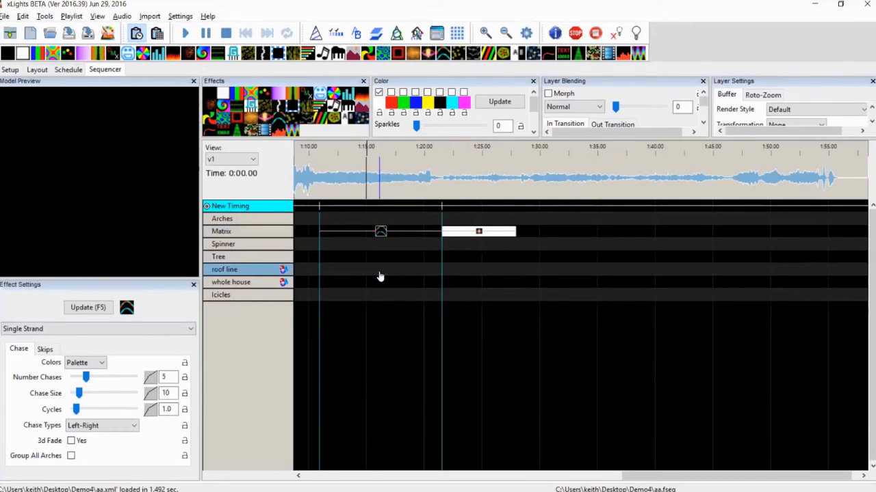
{"action": "left_click", "coordinate": [381, 233]}
{"action": "key", "text": "Down"}
{"action": "key", "text": "Down"}
{"action": "key", "text": "Down"}
{"action": "key", "text": "Down"}
{"action": "key", "text": "Down"}
{"action": "key", "text": "Up"}
{"action": "key", "text": "Up"}
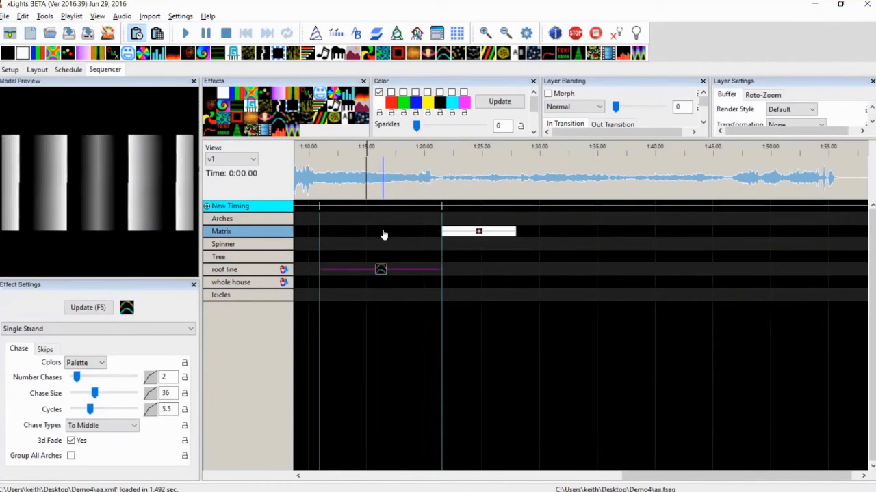
{"action": "left_click", "coordinate": [382, 270]}
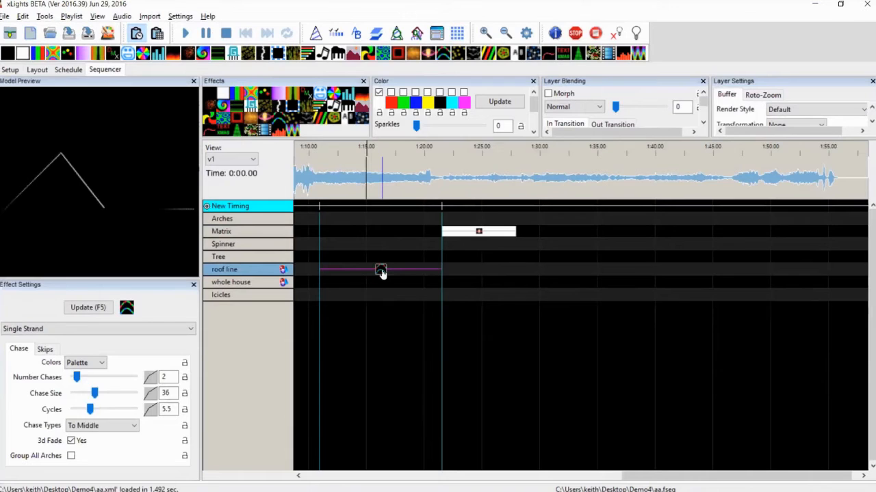
Move the Single Strand effect from the roof line row up to the Arches row and preview it
{"action": "key", "text": "Up"}
{"action": "key", "text": "Up"}
{"action": "key", "text": "Up"}
{"action": "key", "text": "Up"}
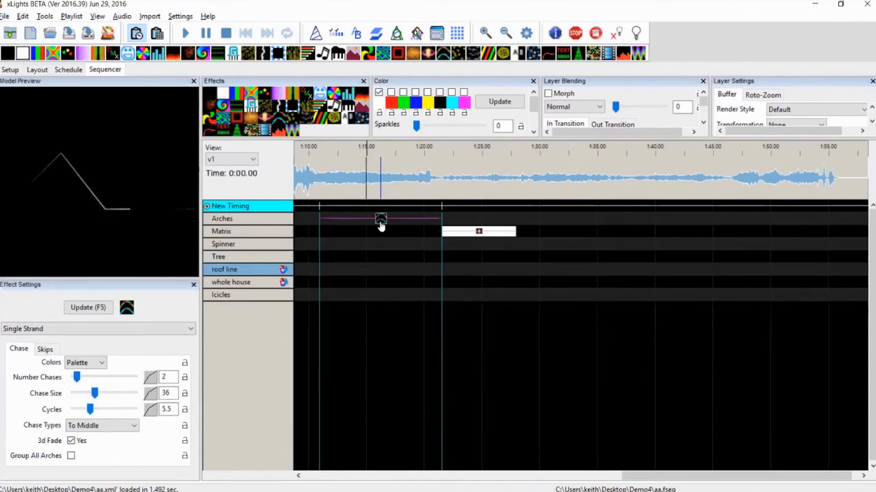
{"action": "left_click", "coordinate": [381, 224]}
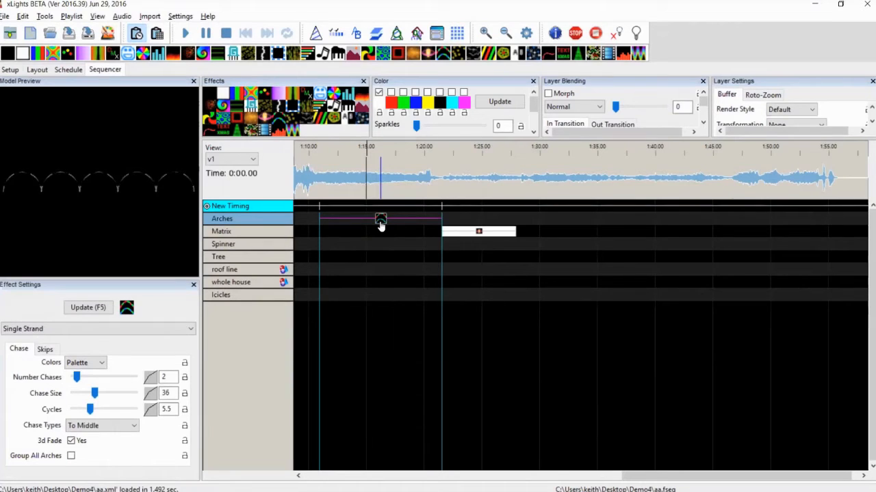
Move the effect to the Matrix row for comparison, return it to the Arches row and try the Group All Arches option
{"action": "left_click_drag", "start_coordinate": [381, 226], "coordinate": [381, 231]}
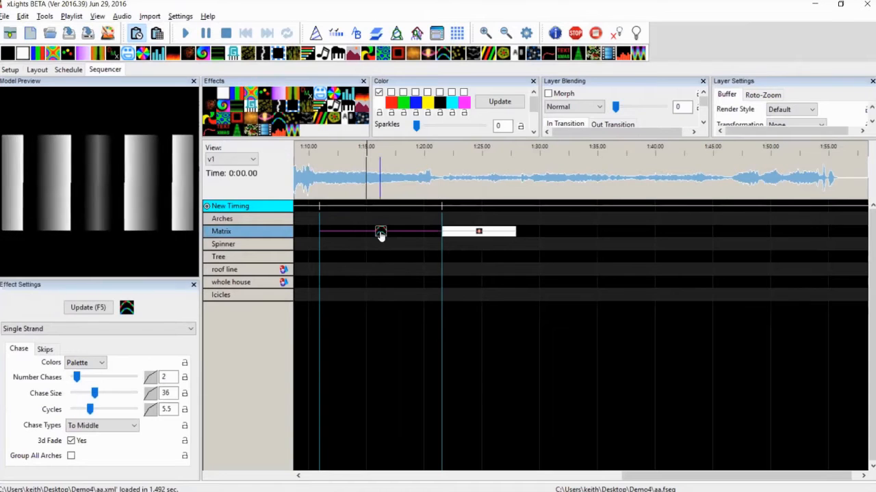
{"action": "key", "text": "ctrl+z"}
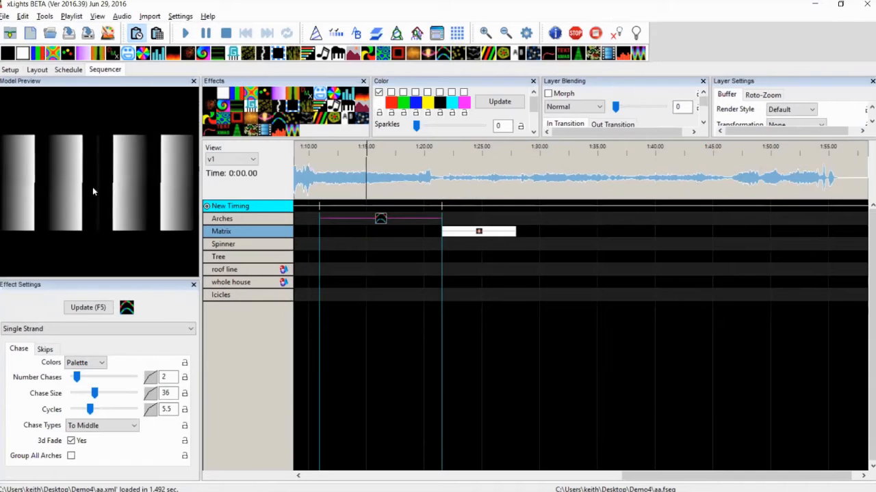
{"action": "left_click", "coordinate": [381, 219]}
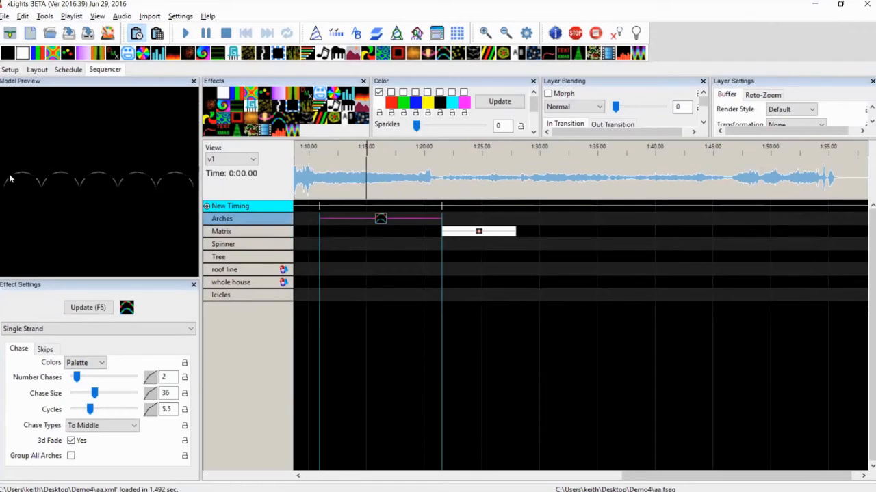
{"action": "left_click", "coordinate": [70, 456]}
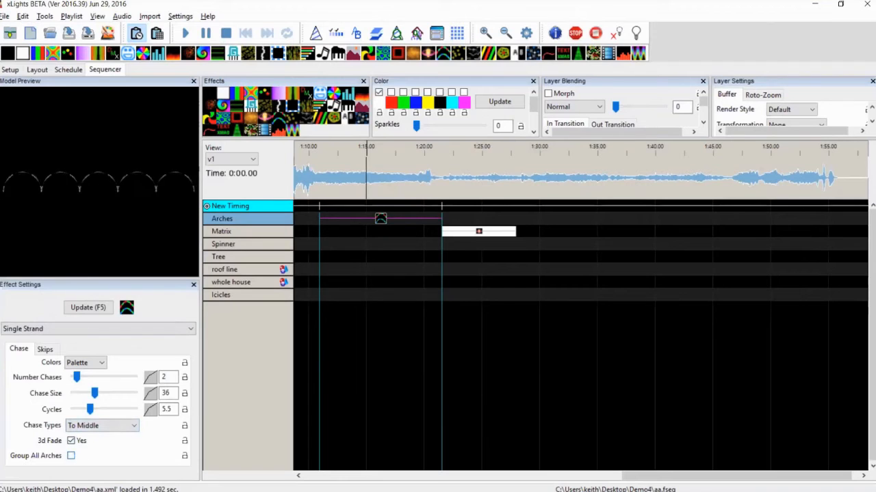
Move the effect to the Matrix row and set its skips to band size 4, skip size 4, starting position 4 and 40 advances
{"action": "left_click", "coordinate": [46, 351]}
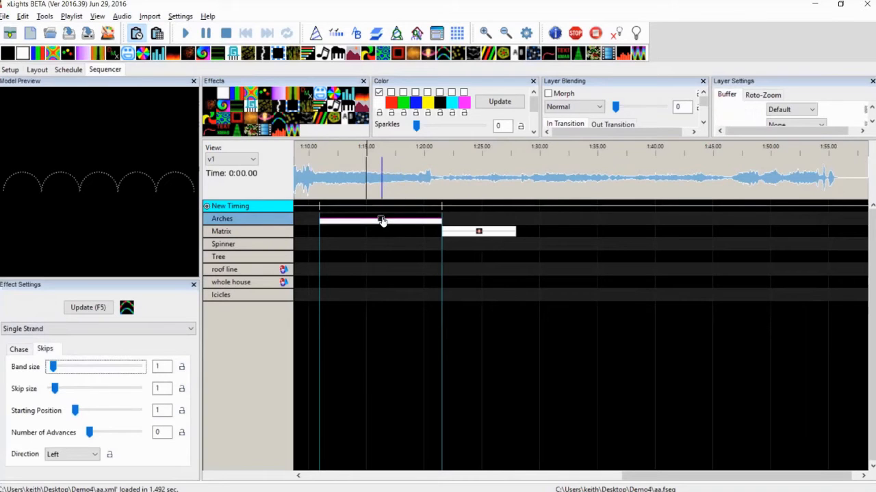
{"action": "left_click_drag", "start_coordinate": [381, 221], "coordinate": [382, 235]}
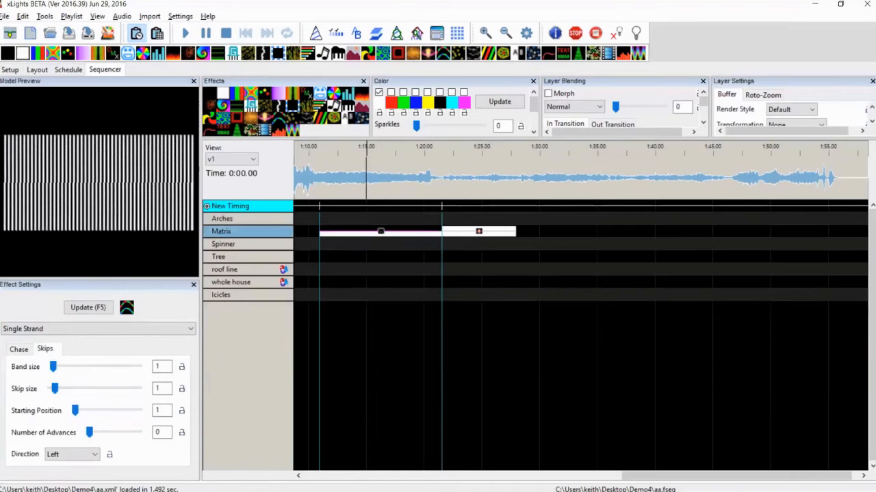
{"action": "left_click_drag", "start_coordinate": [54, 367], "coordinate": [109, 432]}
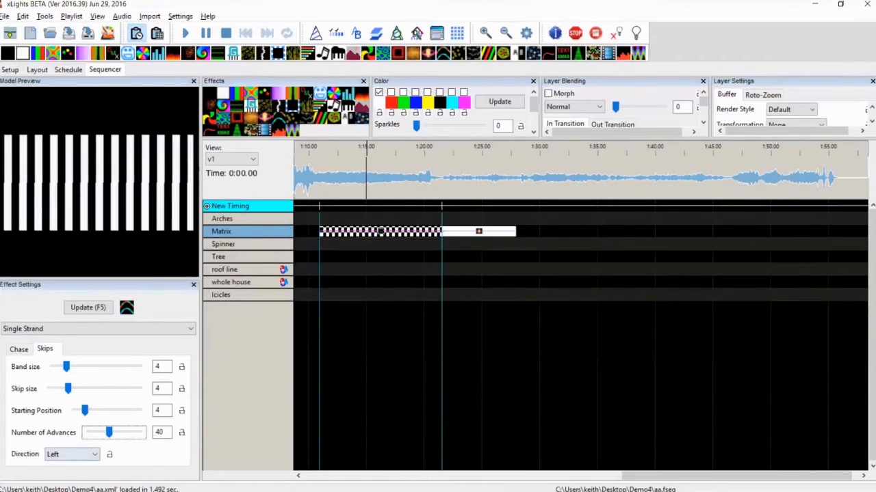
{"action": "left_click", "coordinate": [76, 455]}
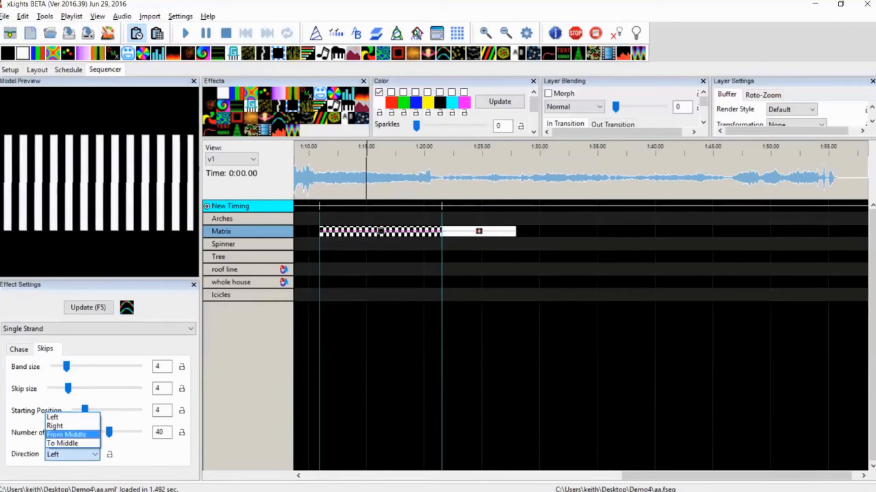
{"action": "key", "text": "Escape"}
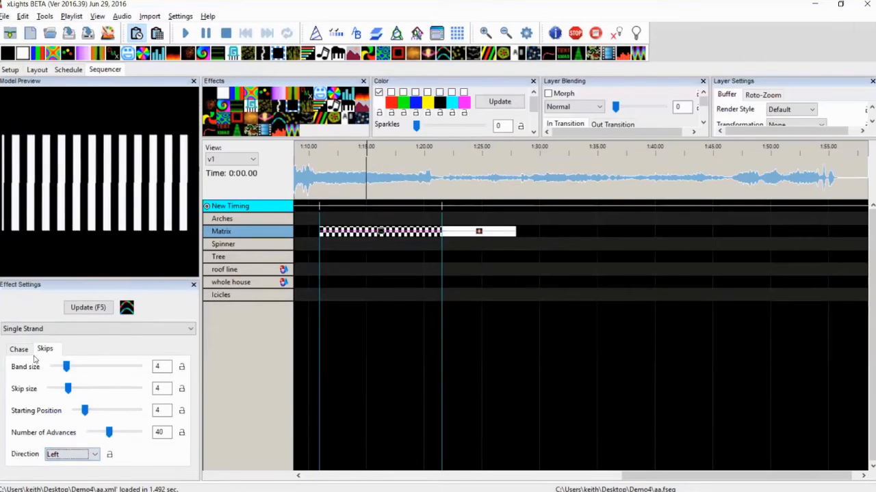
Move the Single Strand effect up to the Arches row to preview the skips, and move it on to the roof line row
{"action": "left_click", "coordinate": [384, 233]}
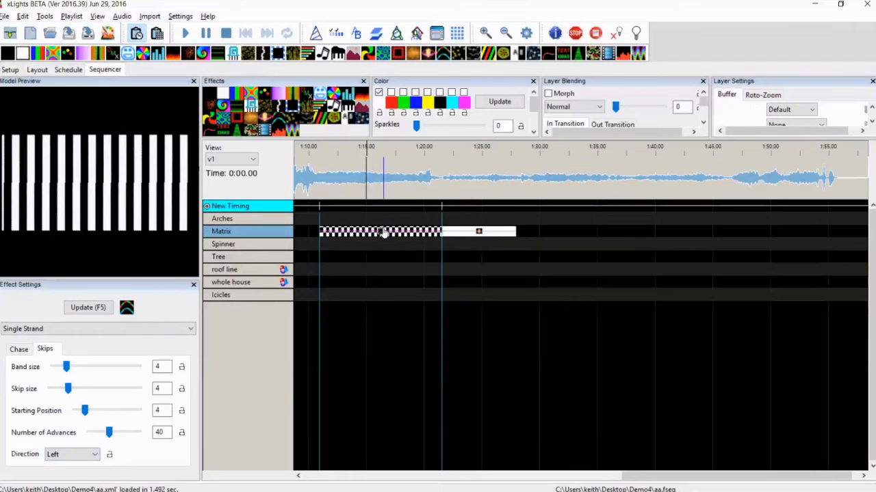
{"action": "key", "text": "Up"}
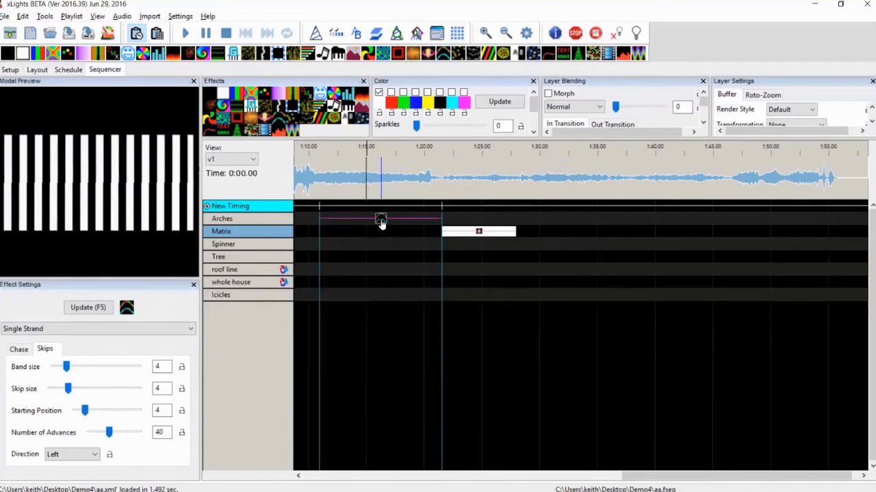
{"action": "left_click", "coordinate": [381, 220]}
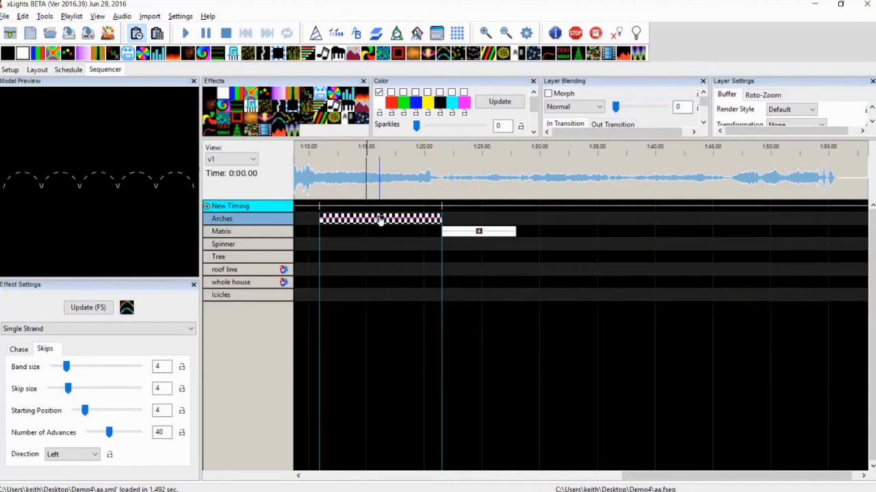
{"action": "left_click_drag", "start_coordinate": [381, 220], "coordinate": [381, 272]}
Enable red and green alongside white for the roof line's Single Strand effect, with skip size 0 and band size 1
{"action": "left_click", "coordinate": [392, 93]}
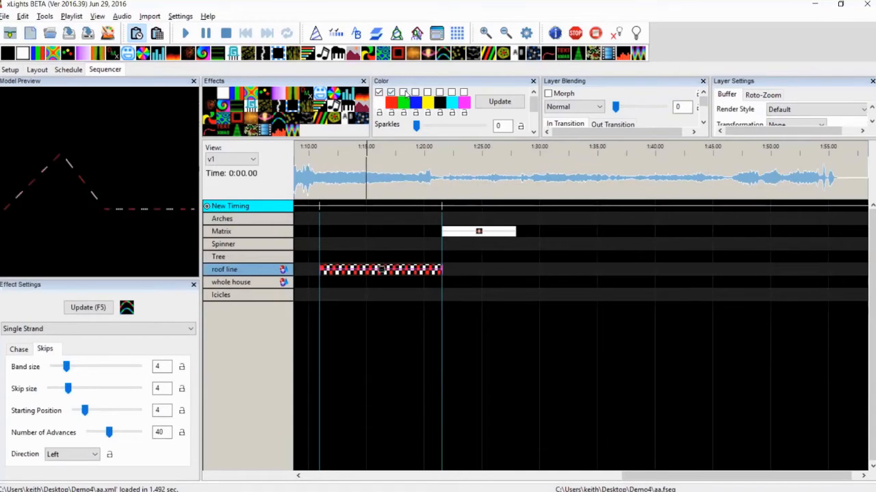
{"action": "left_click", "coordinate": [404, 92]}
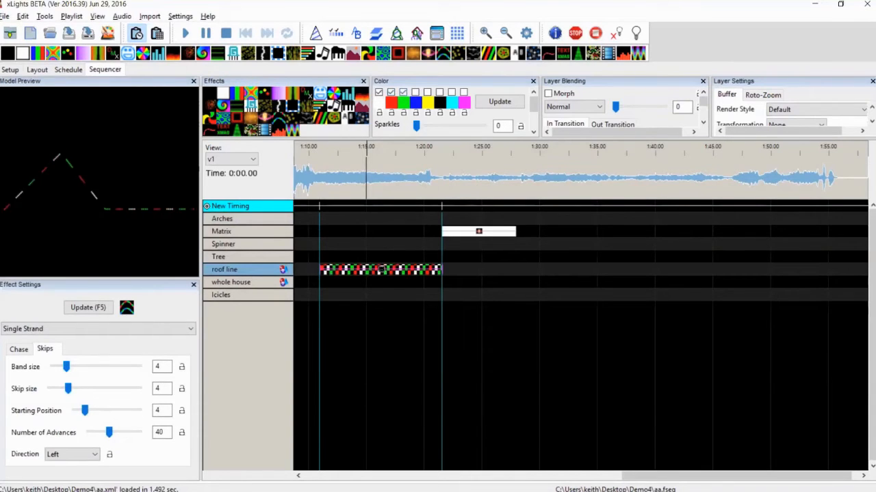
{"action": "left_click", "coordinate": [68, 388]}
{"action": "left_click_drag", "start_coordinate": [68, 389], "coordinate": [45, 389]}
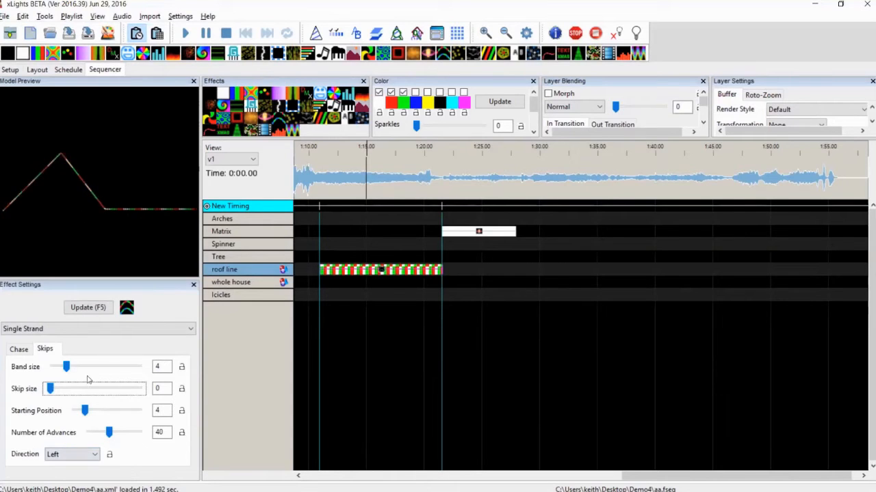
{"action": "mouse_move", "coordinate": [67, 368]}
{"action": "left_mouse_down"}
{"action": "mouse_move", "coordinate": [118, 367]}
{"action": "mouse_move", "coordinate": [54, 368]}
{"action": "left_mouse_up"}
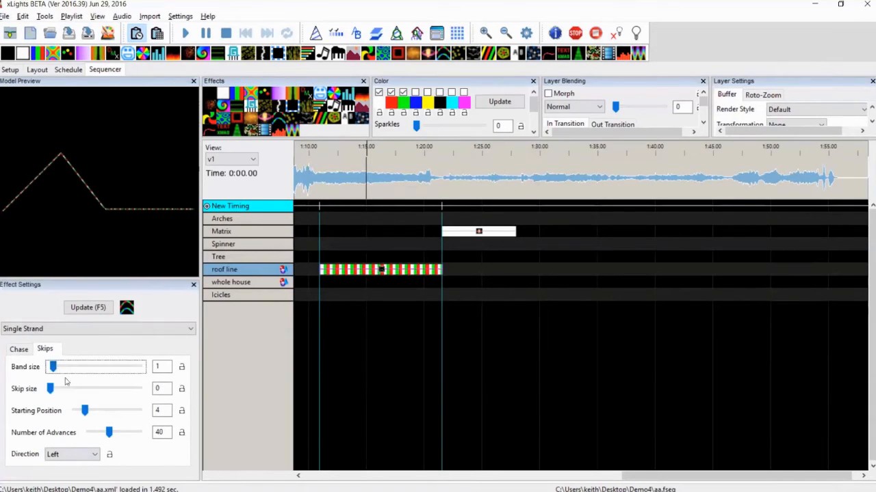
Set the chase colors of the roof line's Single Strand effect to Rainbow
{"action": "left_click", "coordinate": [26, 353]}
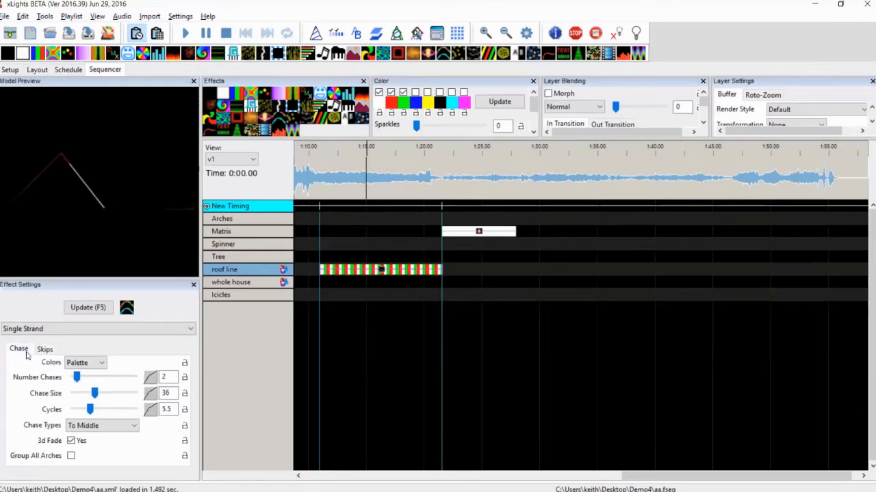
{"action": "left_click", "coordinate": [83, 363]}
{"action": "left_click", "coordinate": [81, 379]}
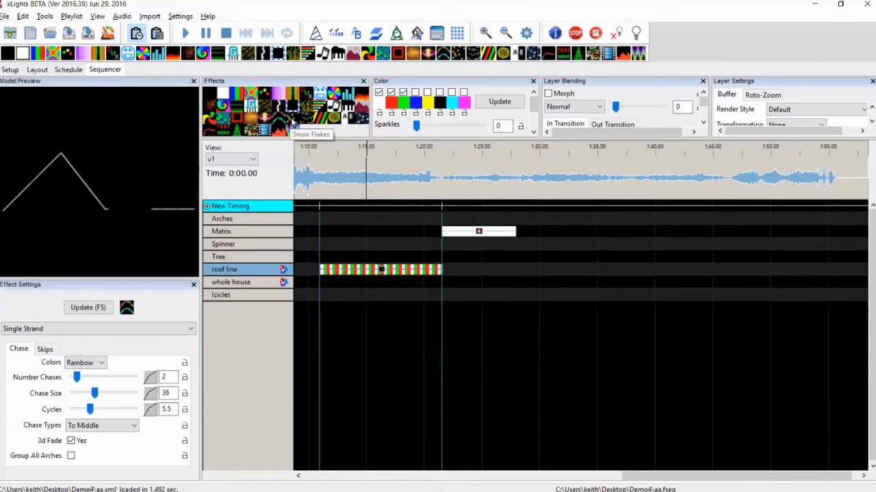
Add a Snow Flakes effect to the Matrix row, with max flakes 14 and type 5
{"action": "left_click_drag", "start_coordinate": [321, 175], "coordinate": [375, 231]}
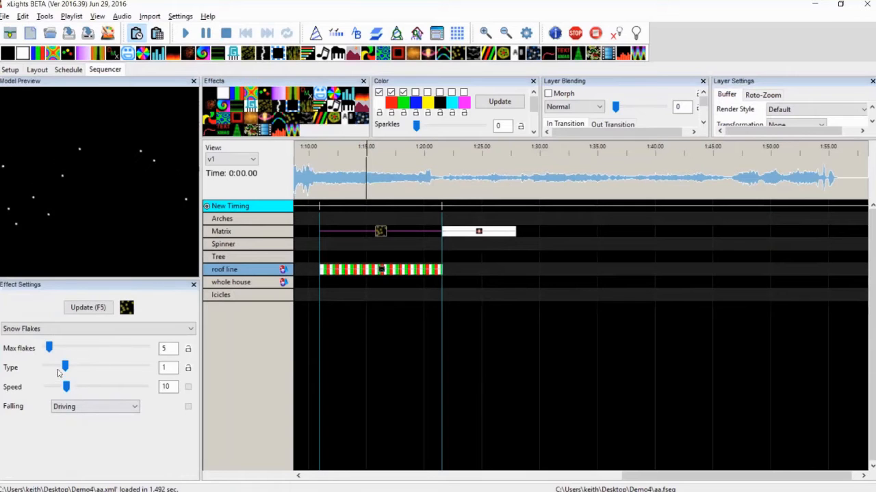
{"action": "left_click_drag", "start_coordinate": [51, 349], "coordinate": [67, 351]}
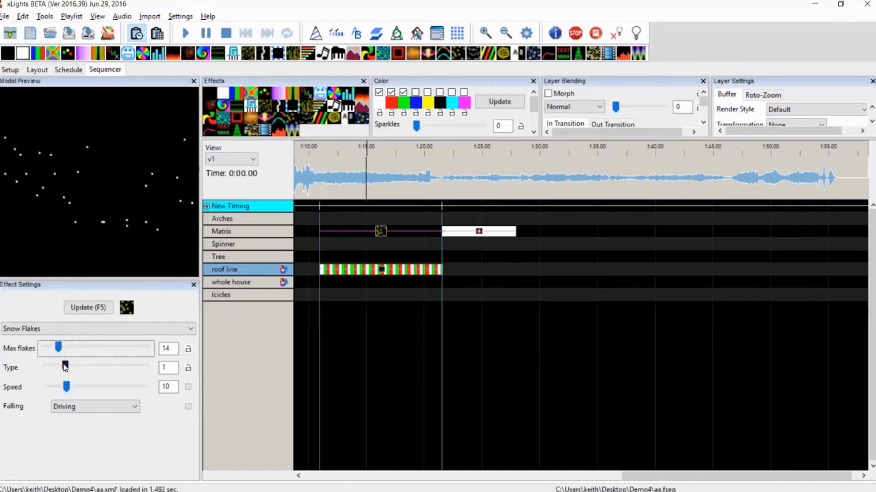
{"action": "left_click", "coordinate": [92, 369]}
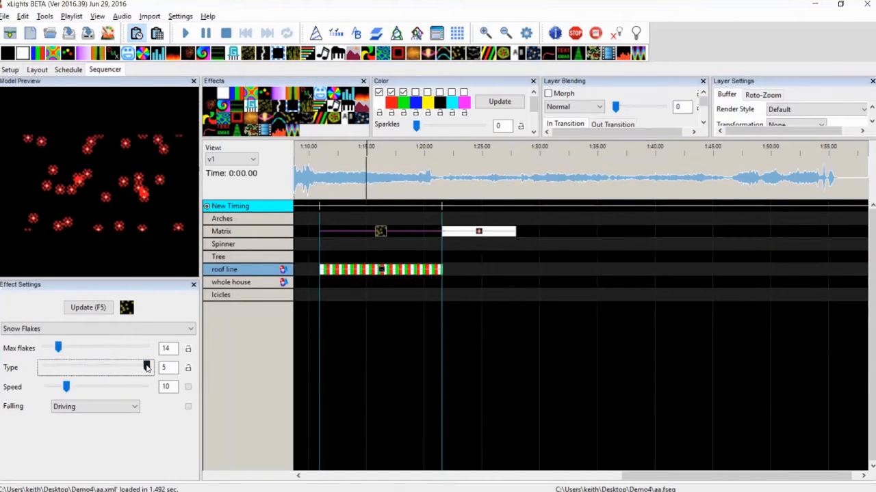
Disable red and green so the snowflakes use only white, and set their type back to 1
{"action": "left_click", "coordinate": [328, 209]}
{"action": "left_click", "coordinate": [394, 94]}
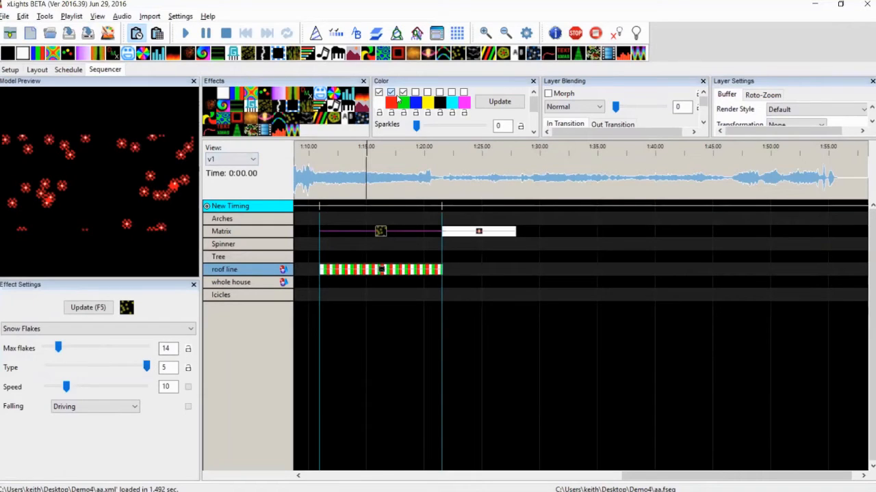
{"action": "left_click", "coordinate": [76, 369]}
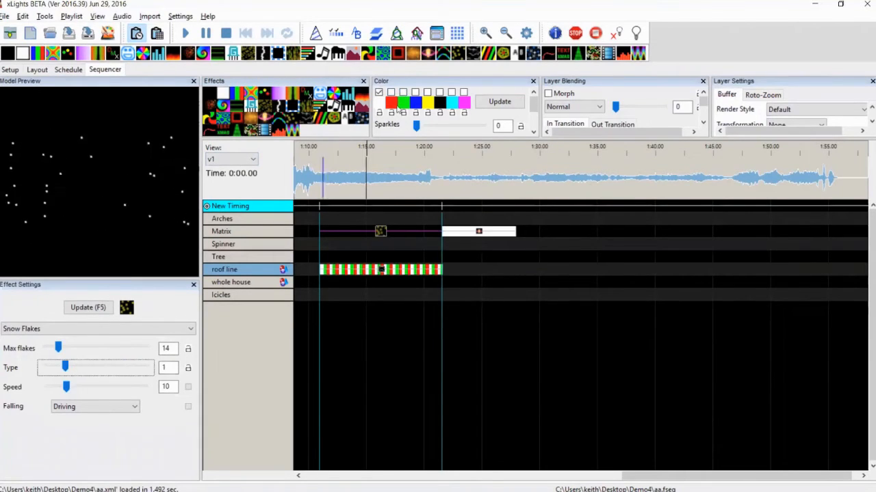
{"action": "left_click", "coordinate": [415, 93]}
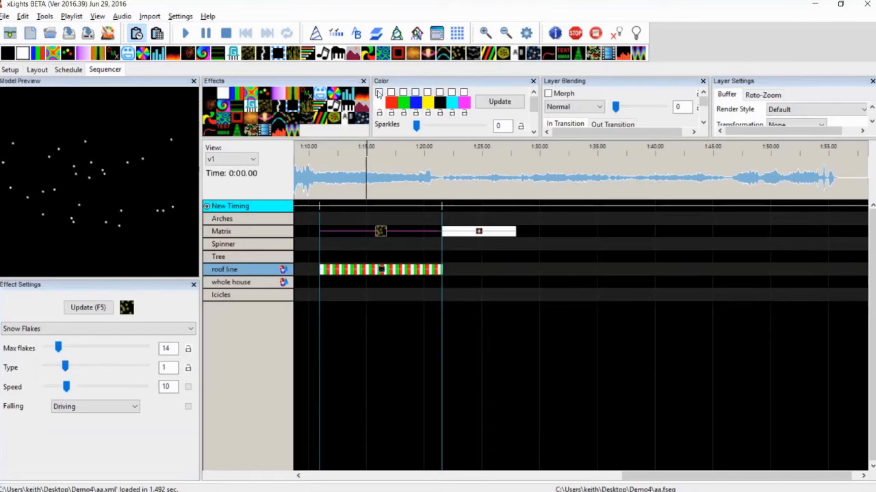
Set the Snow Flakes speed to 41, try 100 max flakes and reduce them to 10
{"action": "left_click", "coordinate": [68, 388]}
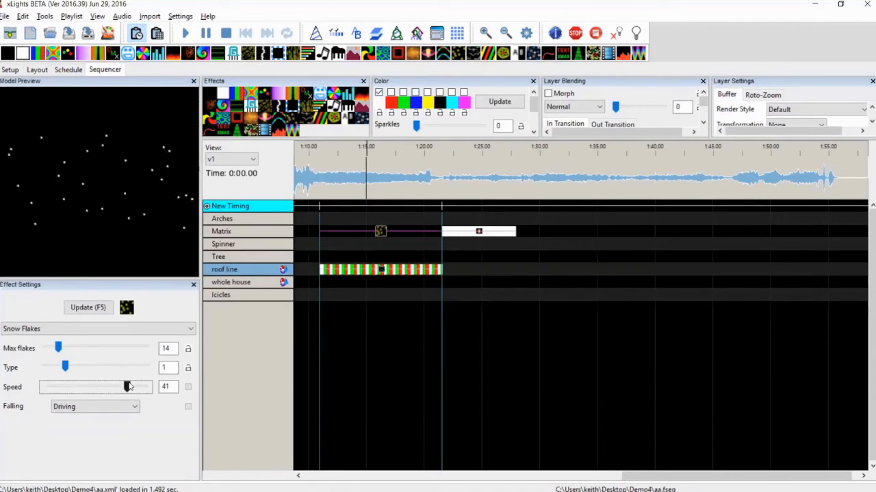
{"action": "left_click_drag", "start_coordinate": [59, 348], "coordinate": [152, 350]}
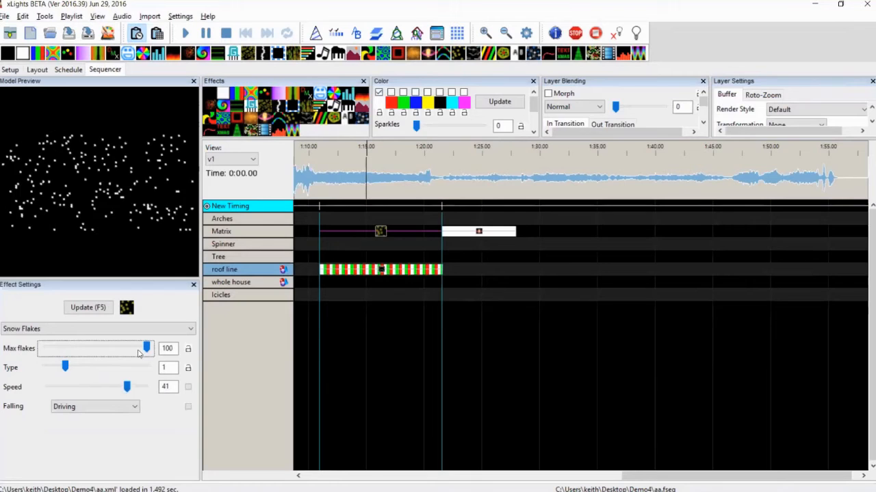
{"action": "left_click", "coordinate": [54, 348]}
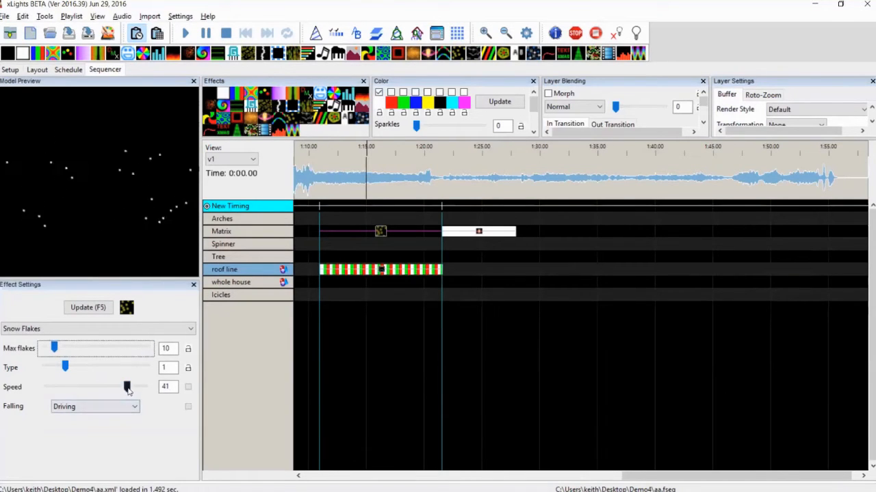
Try the Falling mode with 45 max flakes and speed 14, and switch the mode to Falling & Accumulating
{"action": "left_click", "coordinate": [95, 406]}
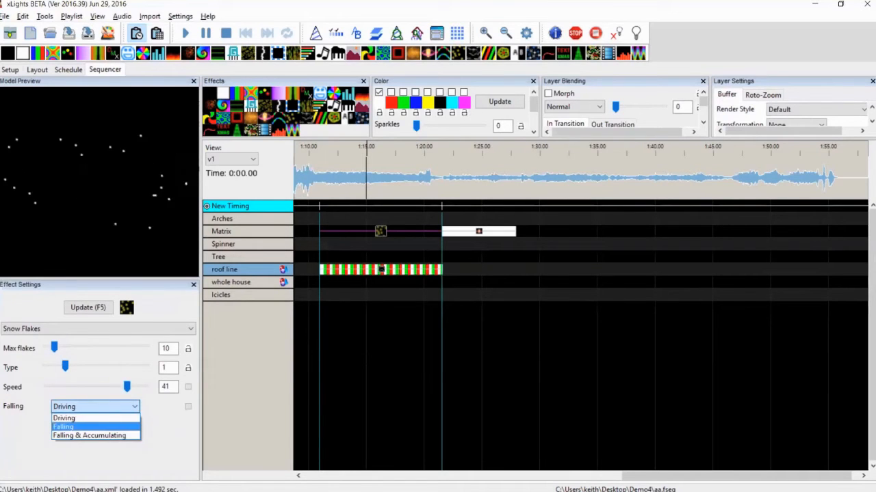
{"action": "left_click", "coordinate": [64, 427]}
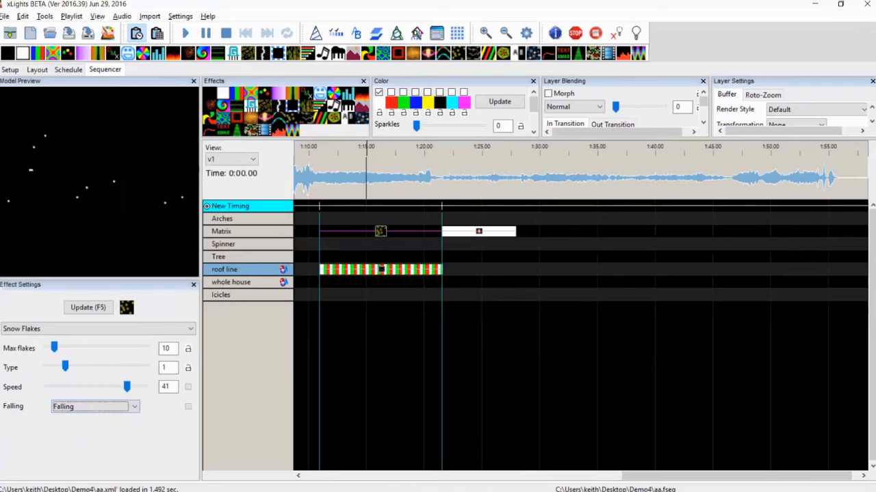
{"action": "left_click_drag", "start_coordinate": [54, 348], "coordinate": [91, 349]}
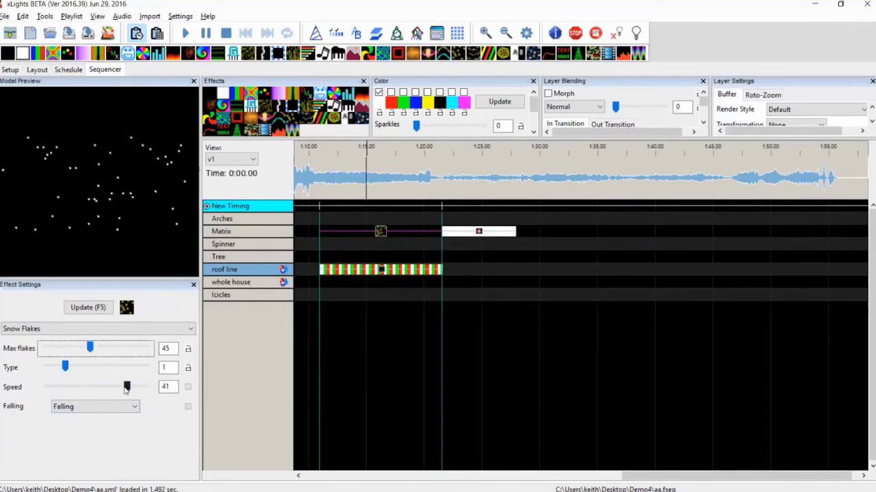
{"action": "left_click_drag", "start_coordinate": [126, 387], "coordinate": [76, 387]}
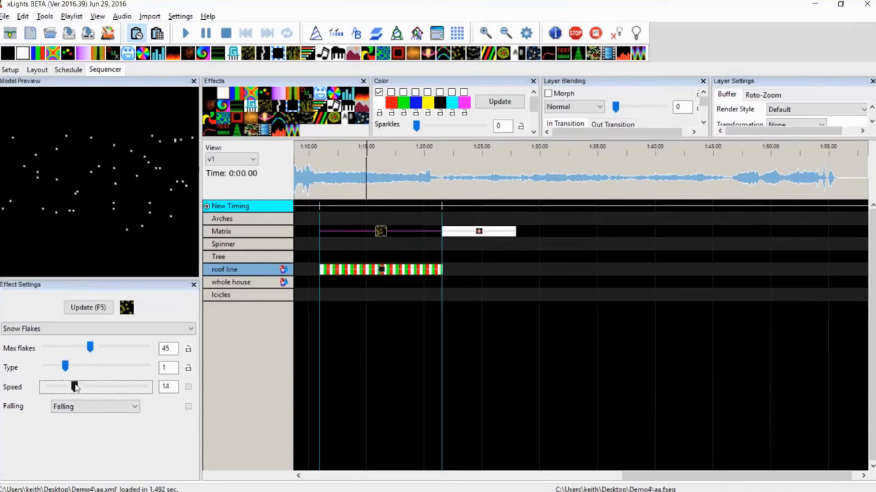
{"action": "left_click", "coordinate": [95, 406]}
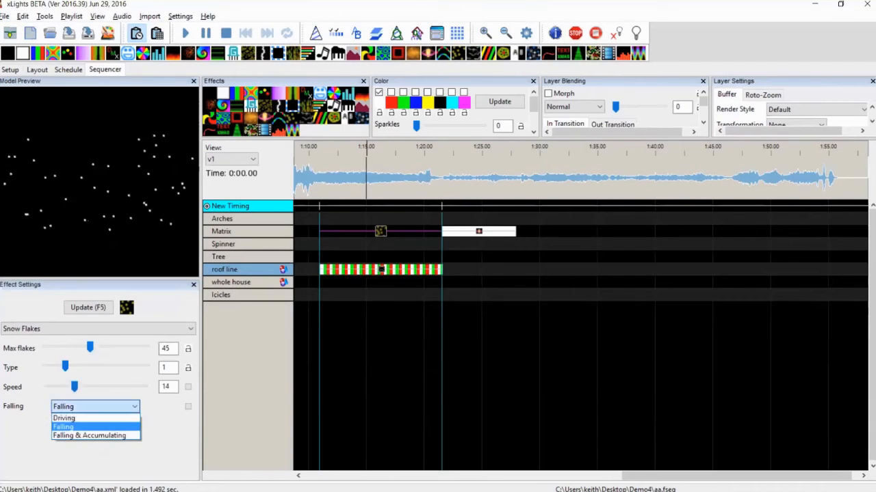
{"action": "left_click", "coordinate": [76, 434]}
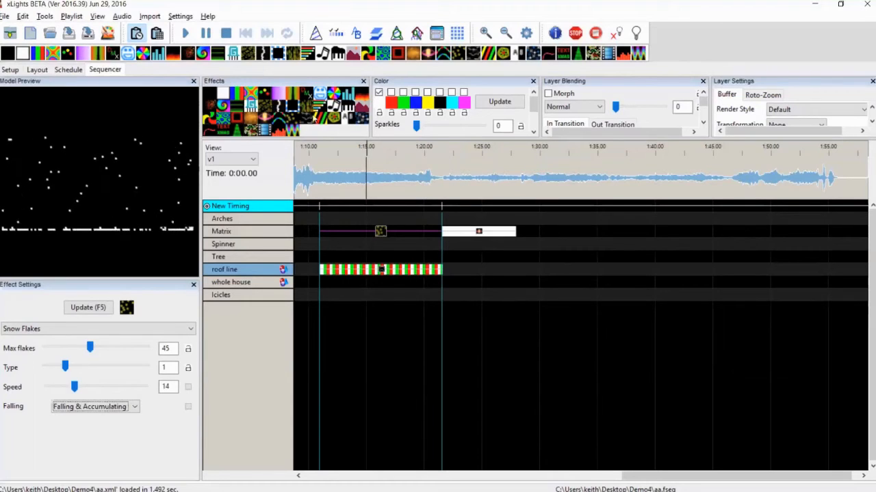
Replace the Matrix row's Snow Flakes effect with Snow Storm and raise its max flakes to 100
{"action": "left_click", "coordinate": [307, 120]}
{"action": "left_click_drag", "start_coordinate": [368, 196], "coordinate": [377, 231]}
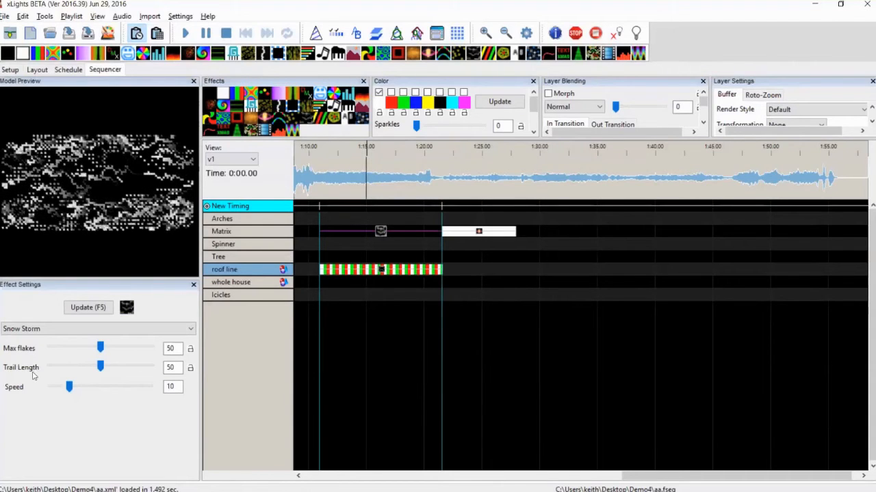
{"action": "left_click", "coordinate": [147, 349]}
{"action": "left_click", "coordinate": [159, 349]}
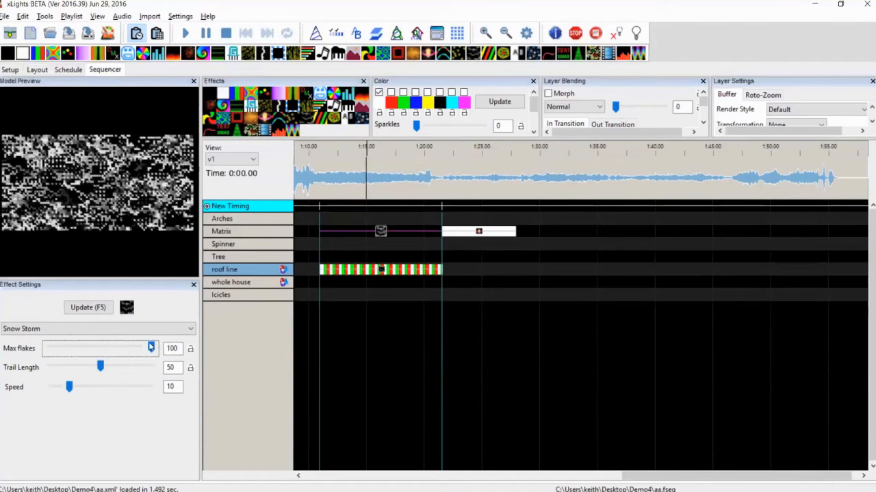
Try 10 max flakes for the Snow Storm, and set max flakes to 25 with a trail length of 100
{"action": "left_click_drag", "start_coordinate": [87, 348], "coordinate": [51, 348]}
{"action": "left_click", "coordinate": [65, 351]}
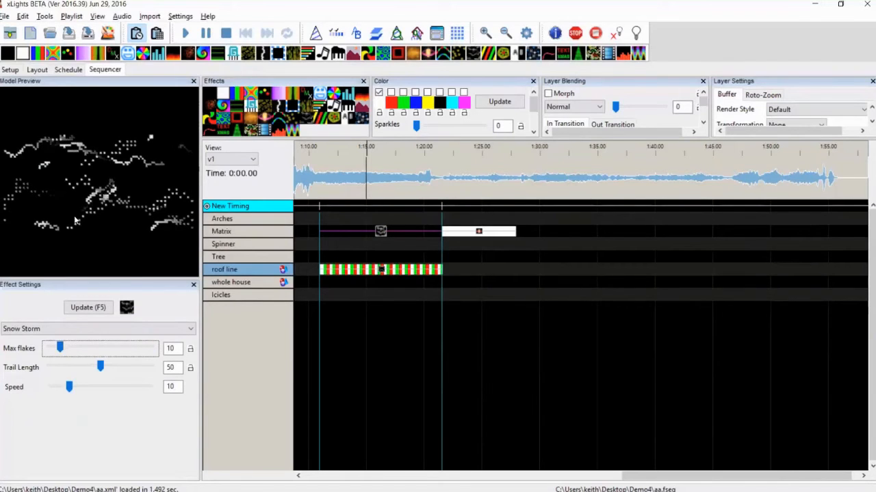
{"action": "left_click_drag", "start_coordinate": [60, 348], "coordinate": [156, 368]}
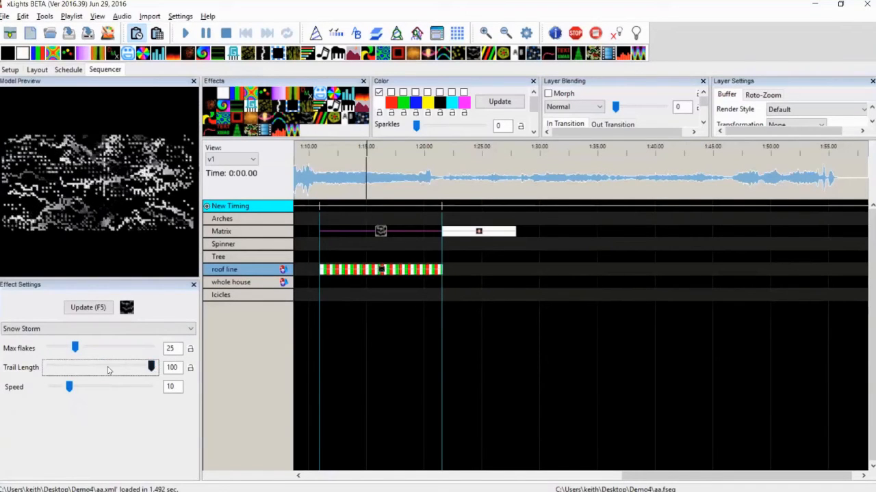
Set the Snow Storm's trail length to 20 and speed to 47, with red and green enabled alongside white
{"action": "left_click_drag", "start_coordinate": [156, 368], "coordinate": [70, 367]}
{"action": "left_click", "coordinate": [390, 92]}
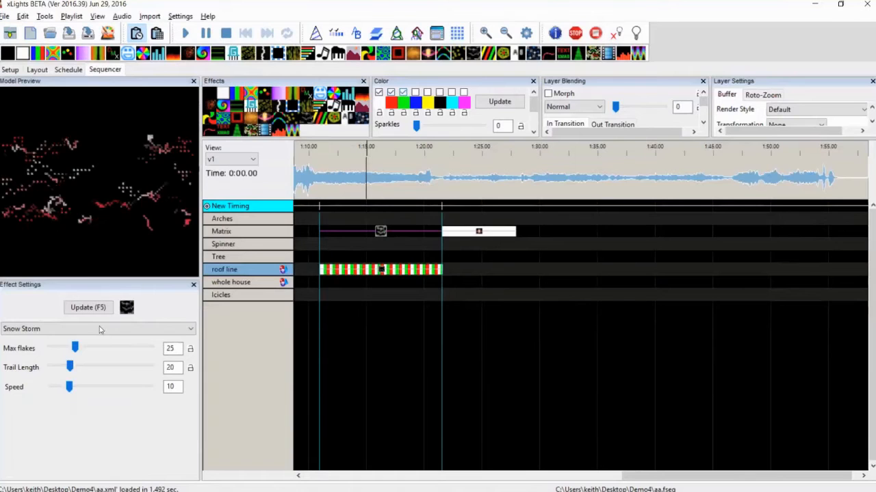
{"action": "left_click_drag", "start_coordinate": [69, 387], "coordinate": [143, 387]}
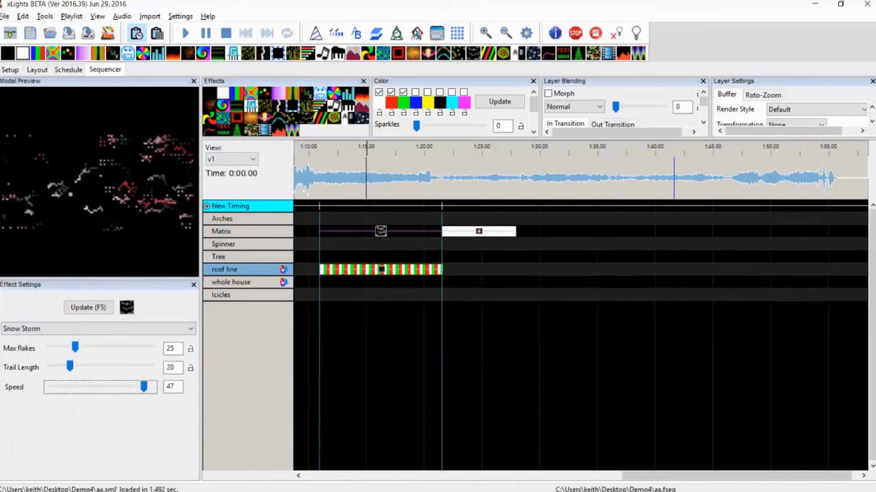
Try the Rotate CC 90 transformation on the Snow Storm effect and return it to None
{"action": "left_click", "coordinate": [795, 124]}
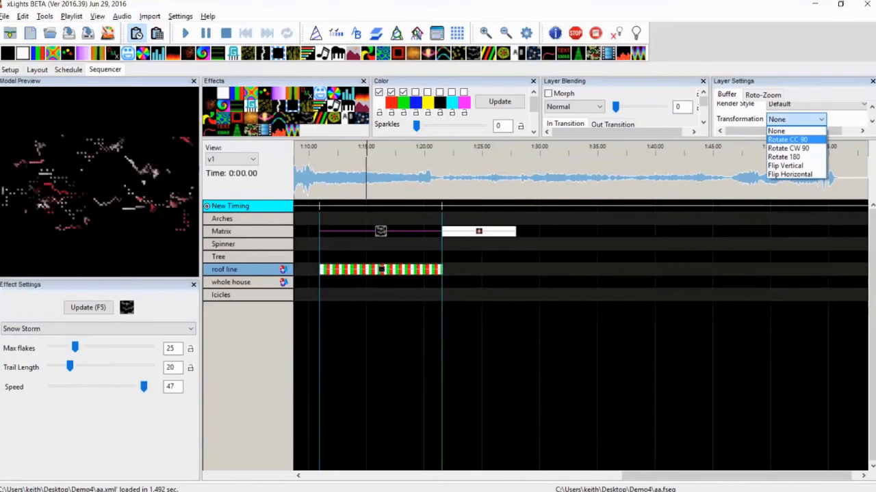
{"action": "key", "text": "Return"}
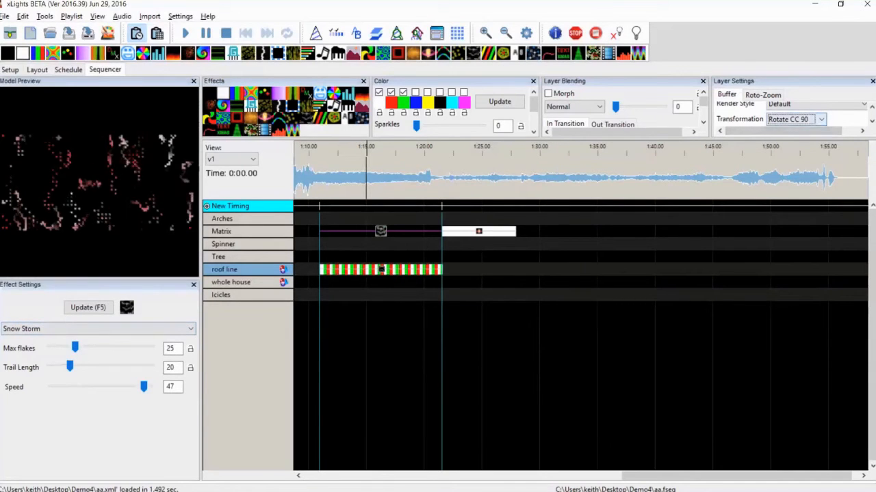
{"action": "left_click", "coordinate": [796, 119]}
{"action": "key", "text": "Return"}
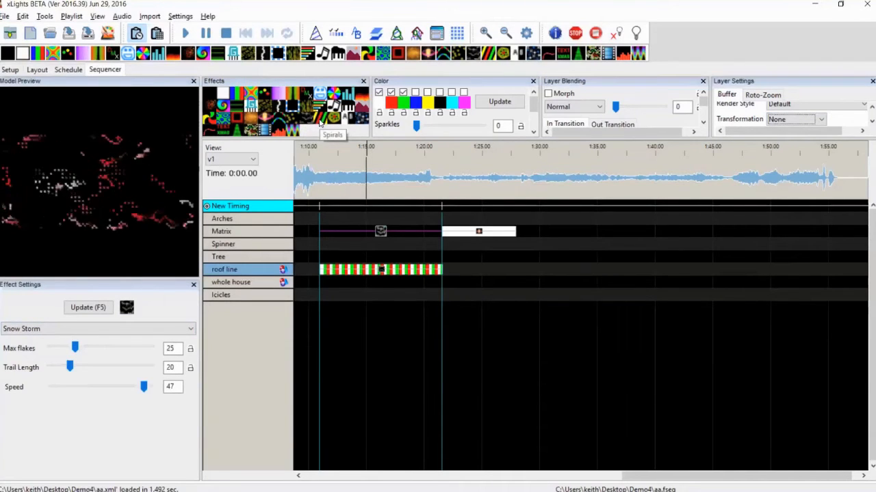
Add a Spirals effect to the Tree row and shorten it to end at about 1:14
{"action": "left_click_drag", "start_coordinate": [320, 122], "coordinate": [381, 256]}
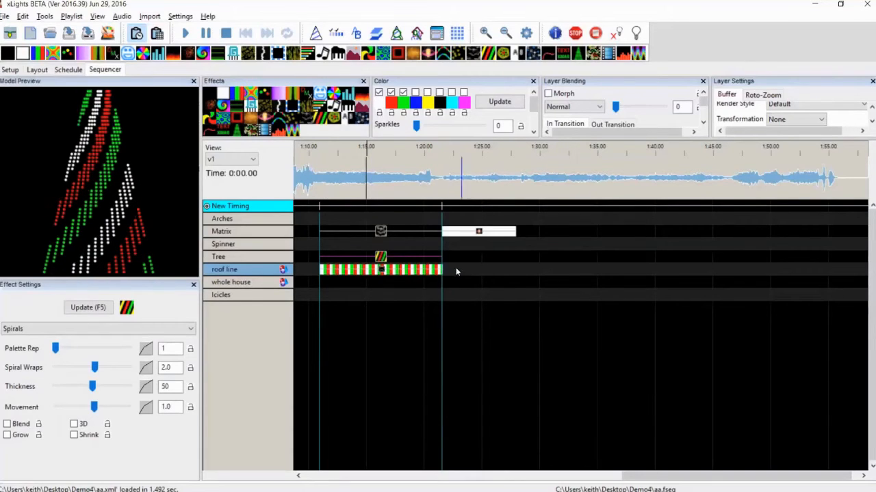
{"action": "left_click_drag", "start_coordinate": [444, 260], "coordinate": [355, 255]}
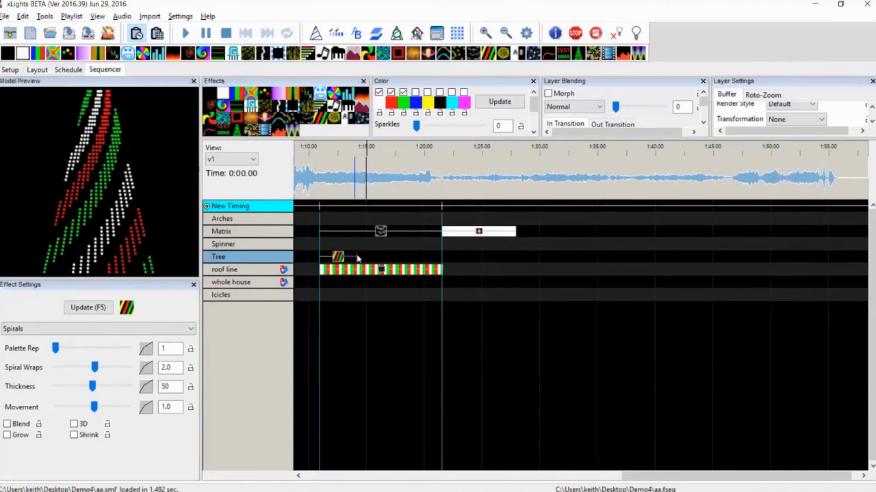
Try a higher palette repetition on the spirals, set their thickness to 22 and return the palette repetition to 1
{"action": "left_click", "coordinate": [56, 349]}
{"action": "left_click_drag", "start_coordinate": [67, 351], "coordinate": [92, 348]}
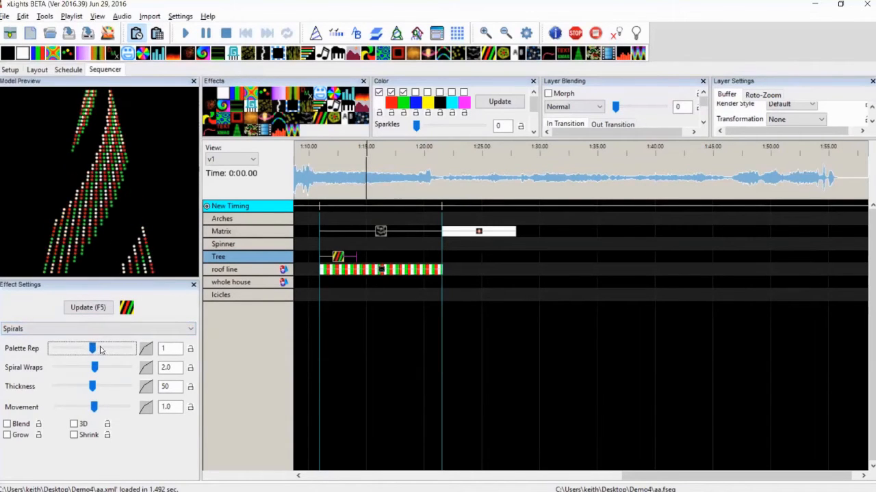
{"action": "left_click_drag", "start_coordinate": [95, 388], "coordinate": [129, 387]}
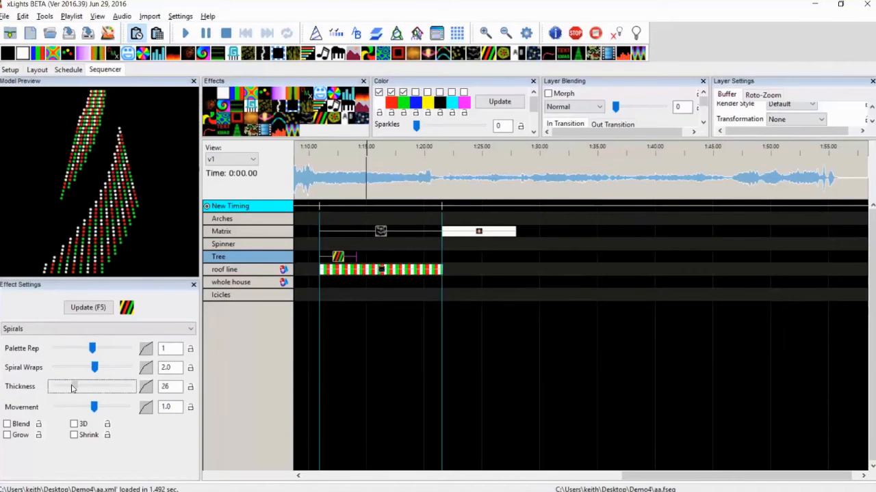
{"action": "left_click_drag", "start_coordinate": [71, 388], "coordinate": [70, 388]}
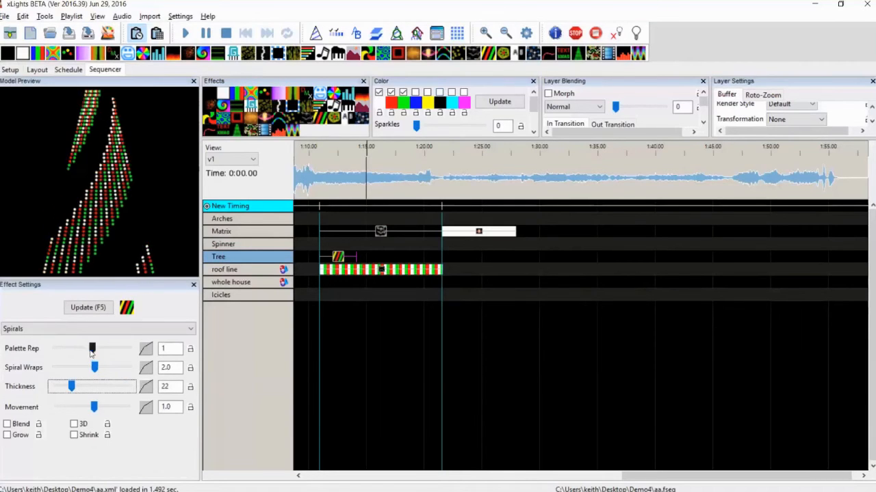
{"action": "left_click_drag", "start_coordinate": [86, 352], "coordinate": [46, 346]}
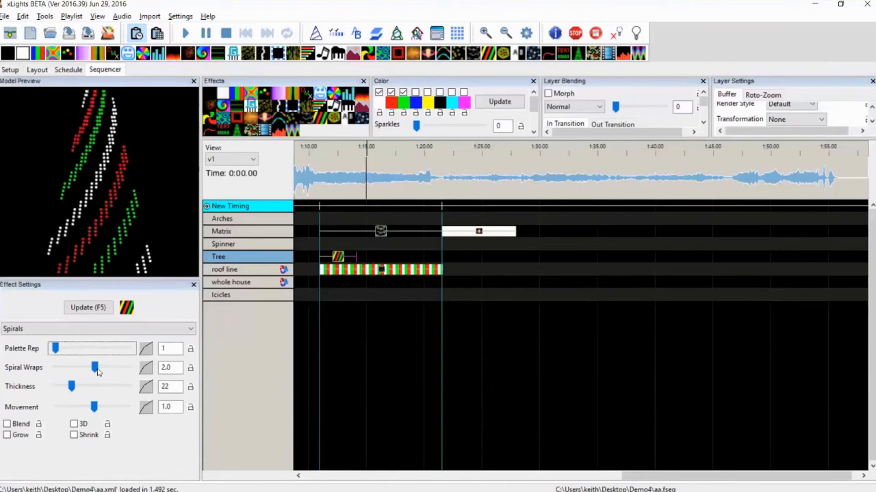
Apply a rise-and-fall value curve to the Spiral Wraps of the Tree's Spirals effect and extend the effect to about 1:16
{"action": "left_click", "coordinate": [95, 368]}
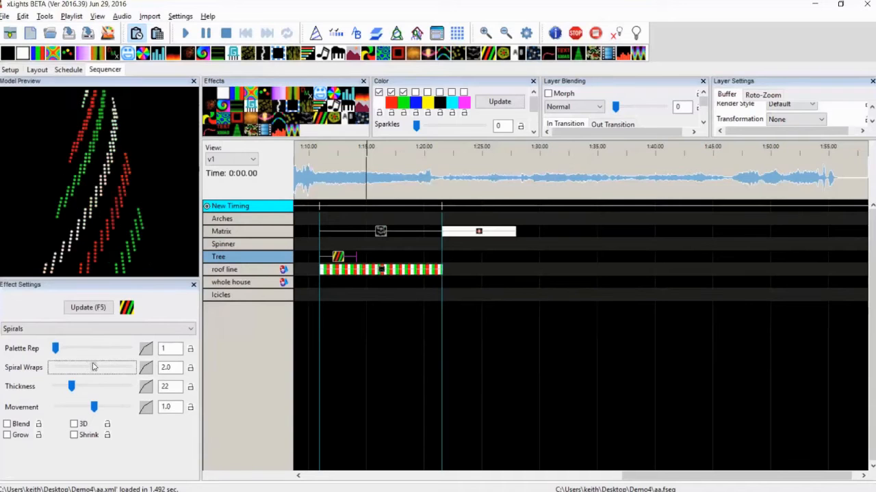
{"action": "left_click", "coordinate": [145, 367]}
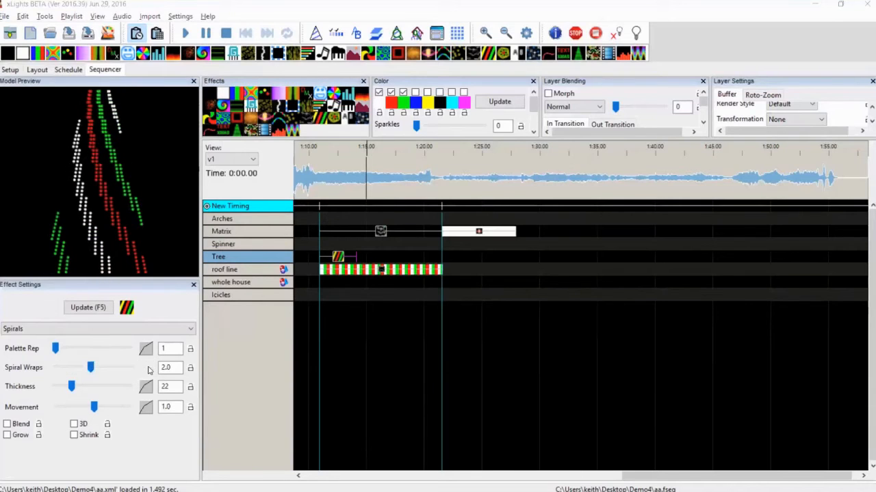
{"action": "left_click", "coordinate": [137, 140]}
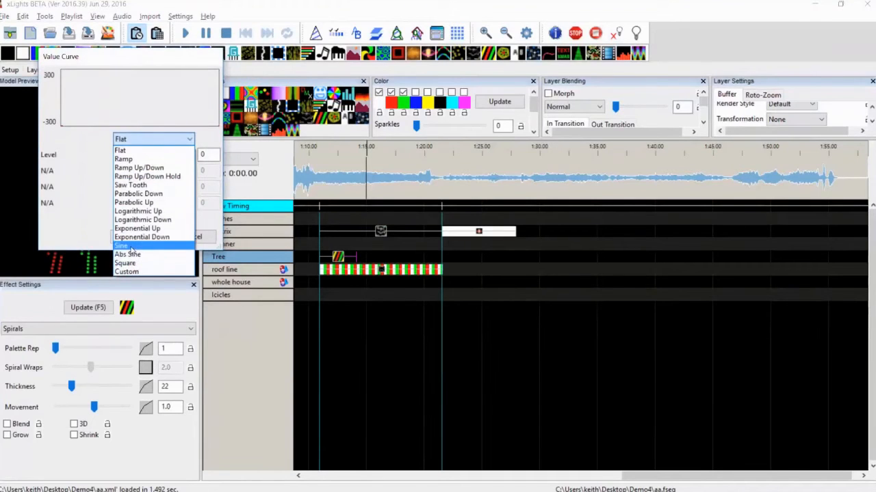
{"action": "left_click", "coordinate": [129, 246]}
{"action": "left_click", "coordinate": [134, 238]}
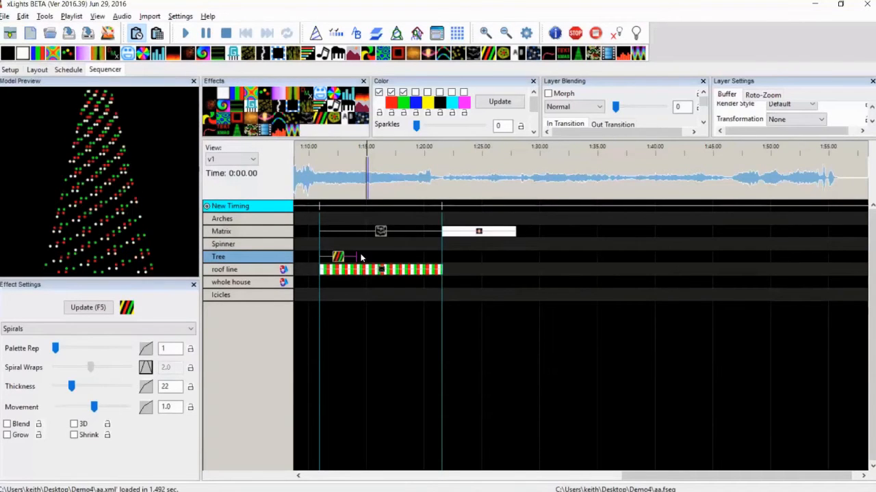
{"action": "left_click_drag", "start_coordinate": [356, 256], "coordinate": [383, 257]}
Try the Tree spirals with a thickness of 7 and only white enabled in the palette
{"action": "left_click_drag", "start_coordinate": [71, 387], "coordinate": [61, 388]}
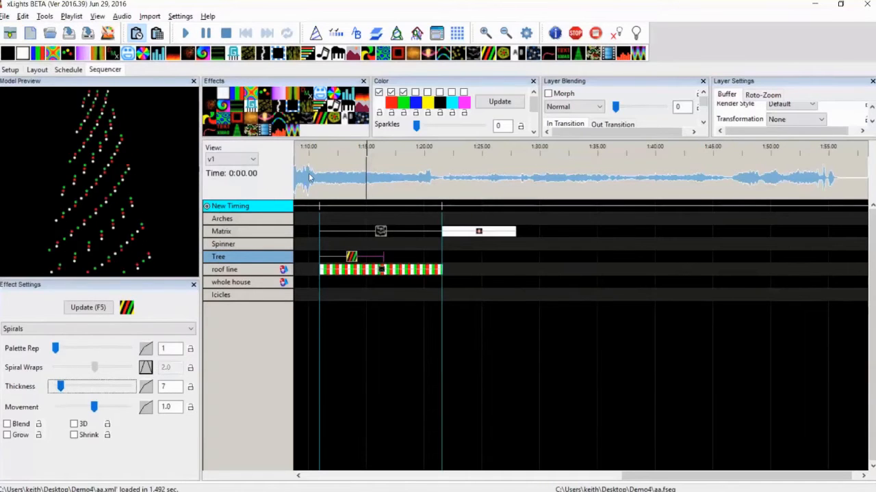
{"action": "left_click", "coordinate": [403, 92]}
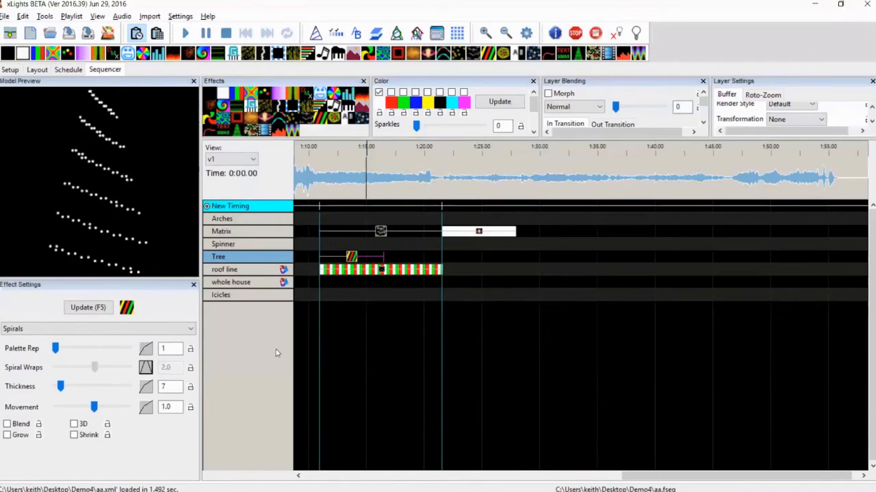
Delete the first effect on the Matrix row and move the Tree's Spirals effect into its place
{"action": "left_click", "coordinate": [383, 233]}
{"action": "key", "text": "Delete"}
{"action": "left_click", "coordinate": [349, 256]}
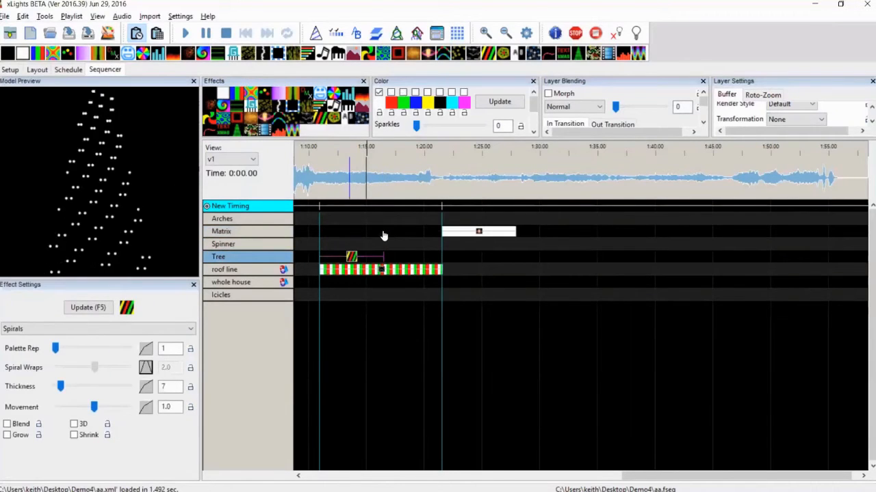
{"action": "left_click_drag", "start_coordinate": [350, 256], "coordinate": [351, 236]}
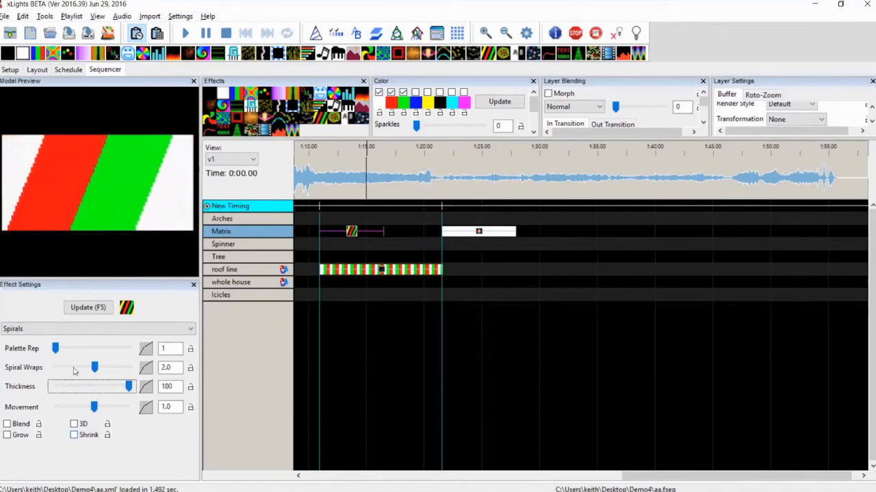
Try the Blend and 3D options one after the other on the Matrix spirals with the Spiral Wraps value curve turned on
{"action": "left_click", "coordinate": [145, 368]}
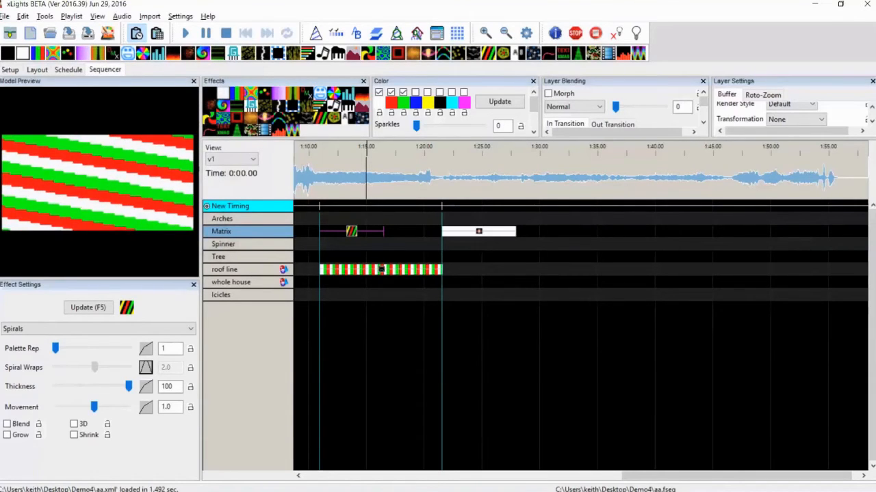
{"action": "left_click", "coordinate": [7, 425]}
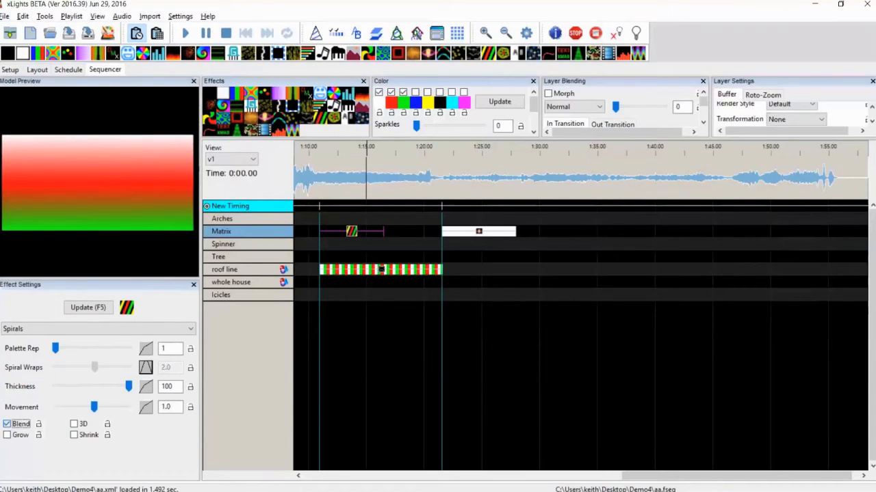
{"action": "left_click", "coordinate": [7, 424]}
{"action": "left_click", "coordinate": [74, 424]}
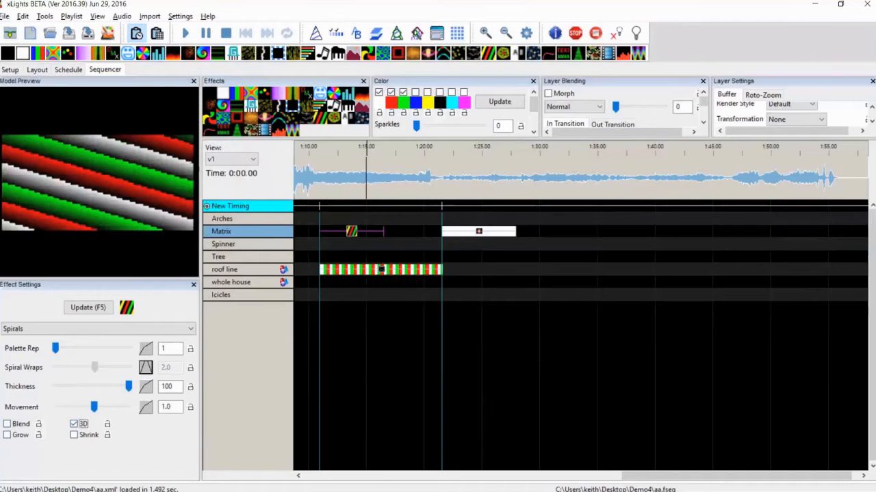
{"action": "left_click", "coordinate": [74, 424]}
Try Grow on the spirals with the Spiral Wraps value curve turned off, and replace it with Shrink
{"action": "left_click", "coordinate": [7, 435]}
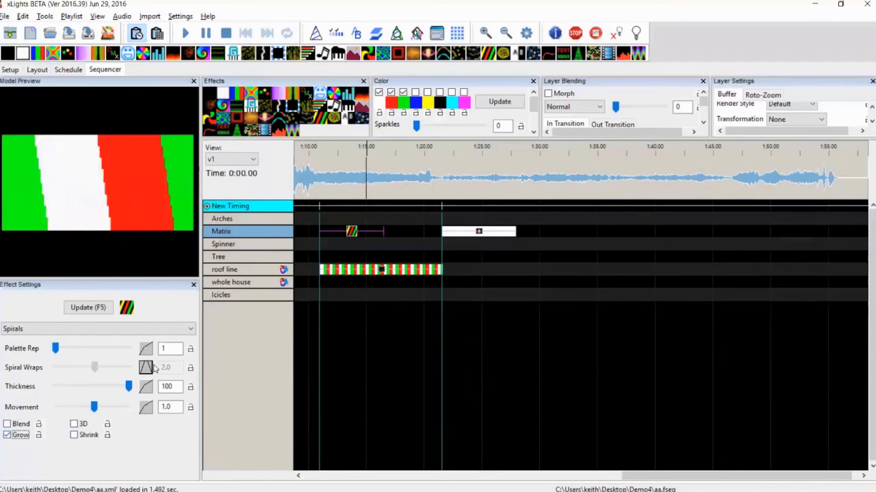
{"action": "left_click", "coordinate": [146, 367]}
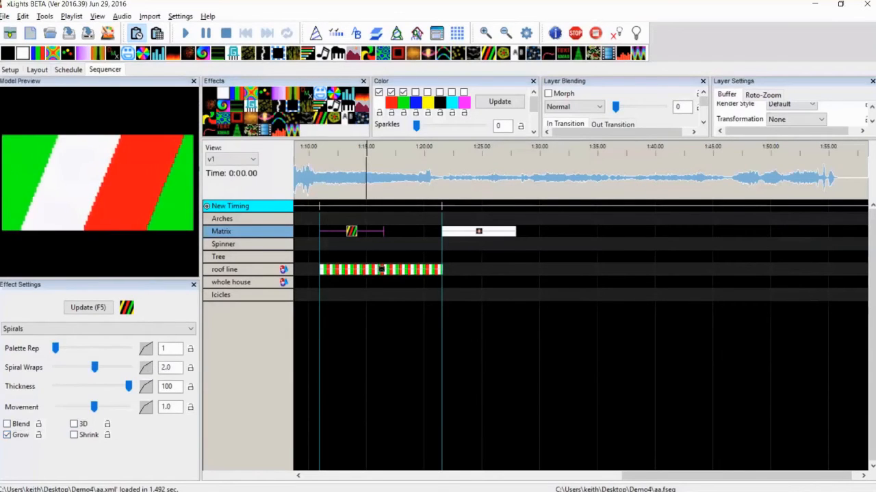
{"action": "left_click", "coordinate": [74, 435]}
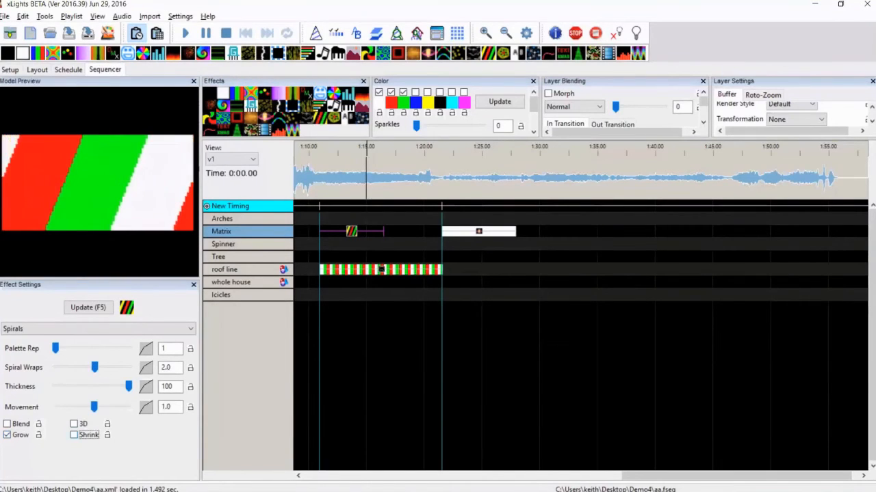
{"action": "left_click", "coordinate": [7, 435]}
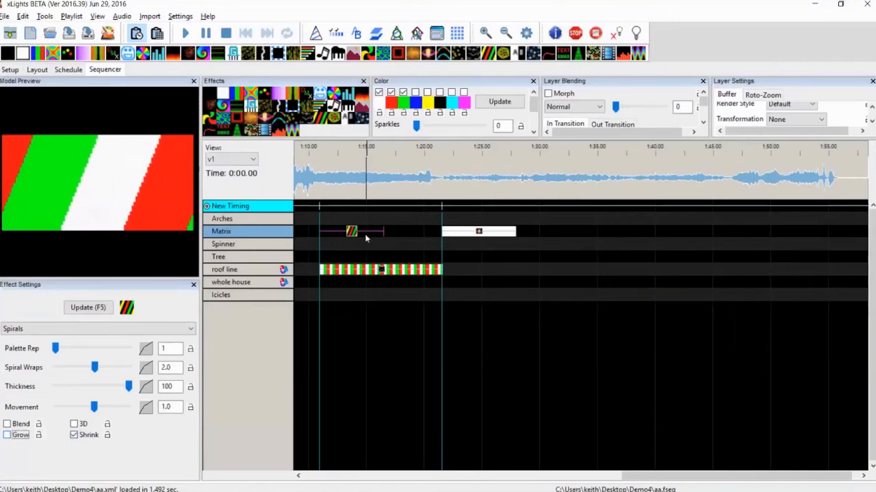
Shorten the Matrix Spirals effect to end at about 1:12 and raise its palette repetition
{"action": "left_click_drag", "start_coordinate": [384, 231], "coordinate": [338, 231]}
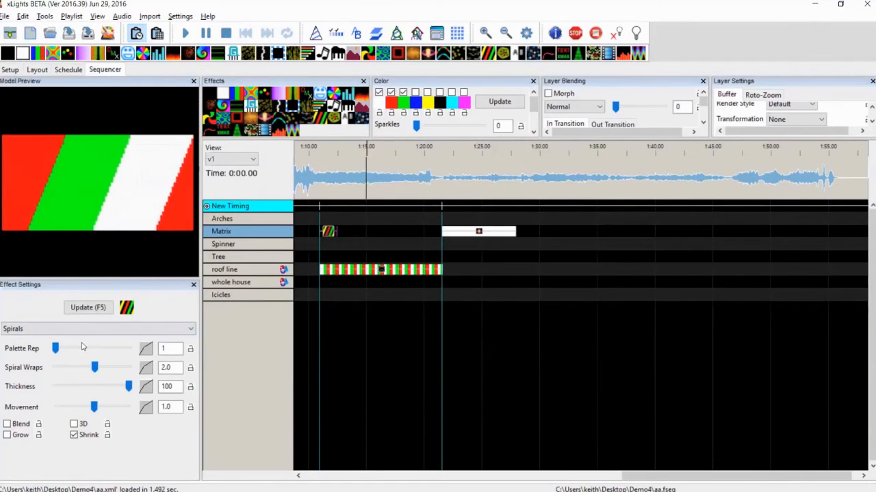
{"action": "left_click", "coordinate": [81, 350]}
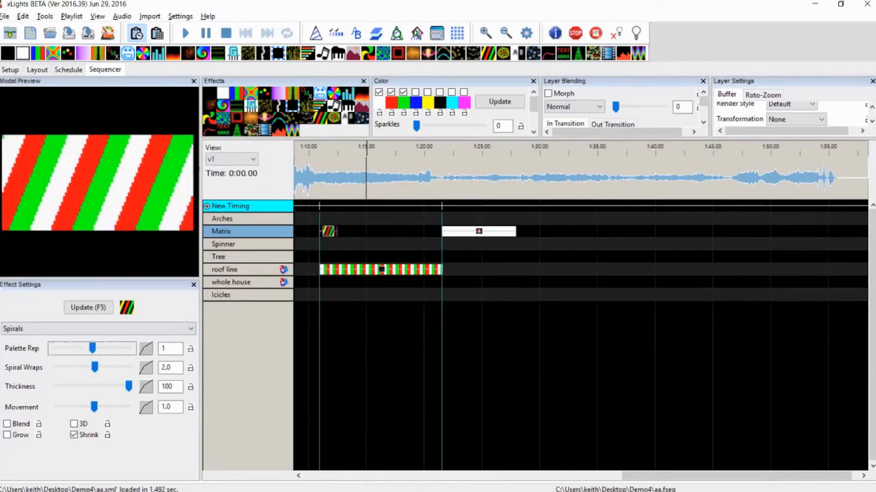
Try Grow and Blend together with Shrink on the spirals, and turn all three options off
{"action": "left_click", "coordinate": [7, 435]}
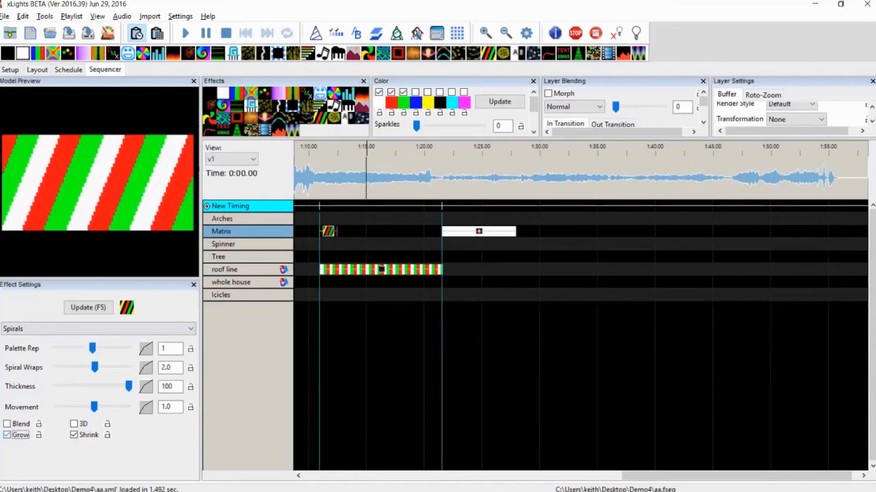
{"action": "left_click", "coordinate": [7, 424]}
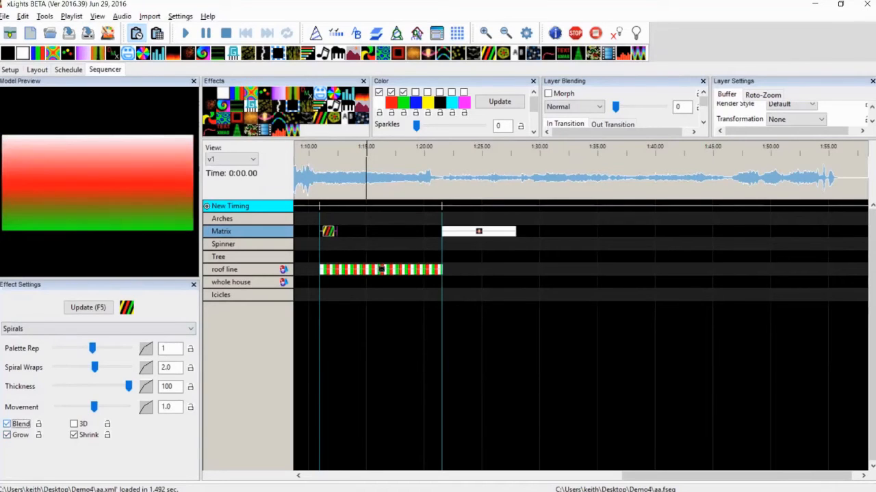
{"action": "left_click", "coordinate": [7, 435]}
{"action": "left_click", "coordinate": [74, 435]}
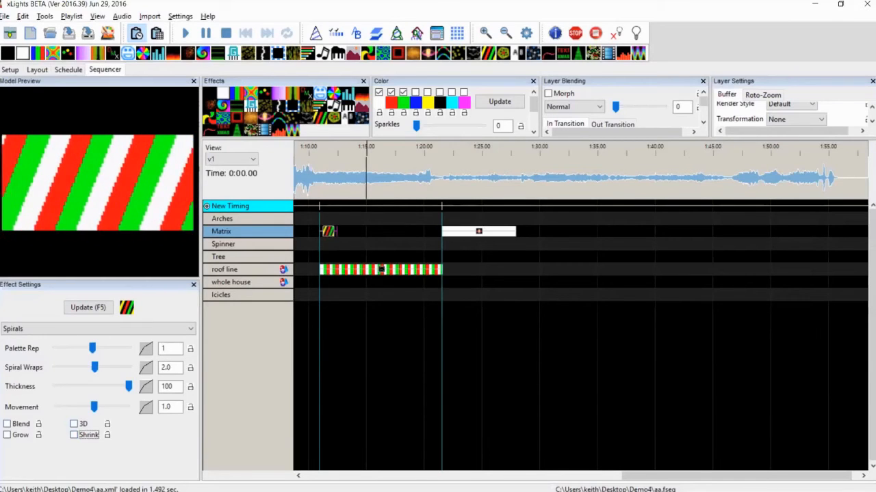
{"action": "left_click", "coordinate": [6, 424]}
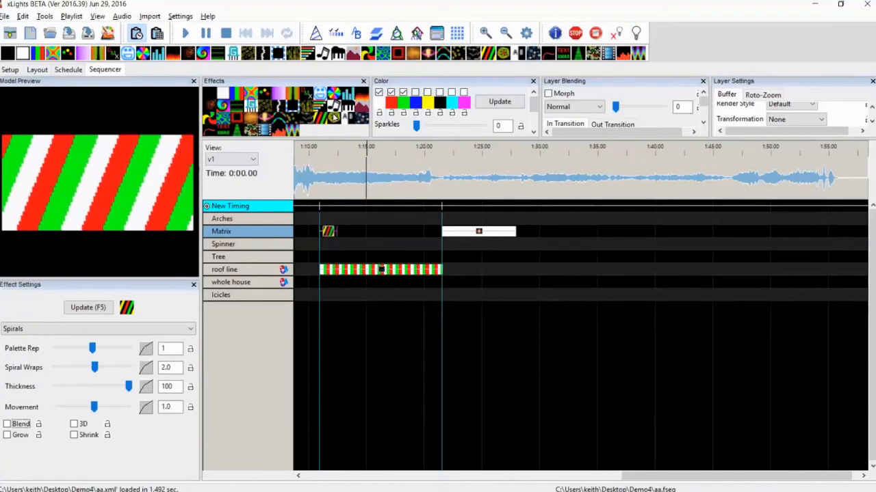
Add a Spirograph effect to the Matrix row in the gap following the Spirals effect
{"action": "left_click_drag", "start_coordinate": [333, 118], "coordinate": [348, 226]}
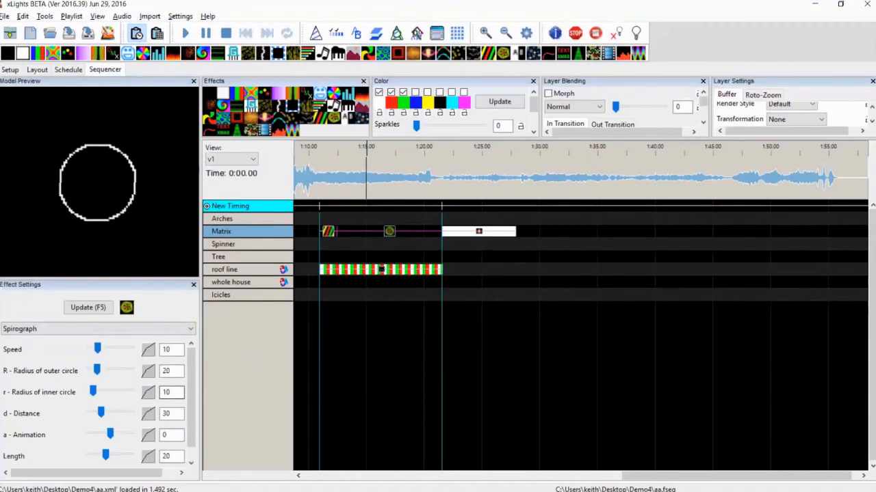
{"action": "mouse_move", "coordinate": [191, 395]}
{"action": "left_mouse_down"}
{"action": "mouse_move", "coordinate": [191, 409]}
{"action": "mouse_move", "coordinate": [192, 394]}
{"action": "left_mouse_up"}
Set the Spirograph's outer circle radius to 44, distance to 57 and length to 15
{"action": "left_click_drag", "start_coordinate": [97, 370], "coordinate": [107, 373]}
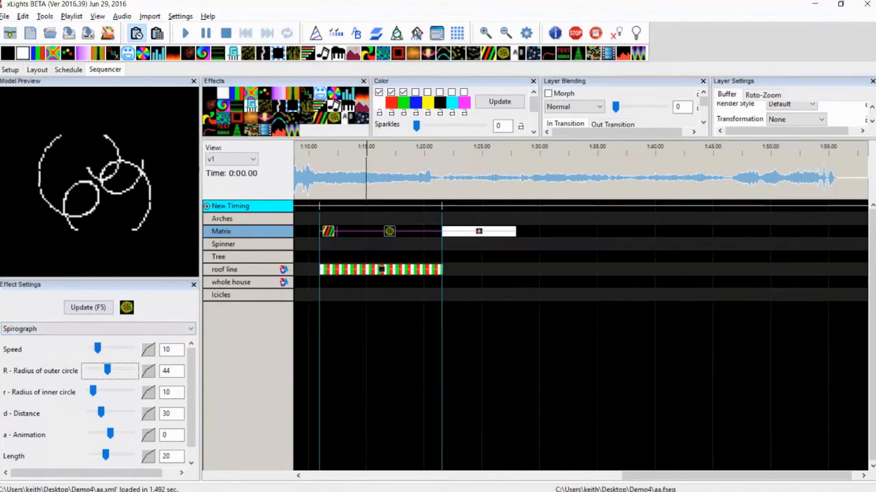
{"action": "left_click_drag", "start_coordinate": [101, 414], "coordinate": [112, 414]}
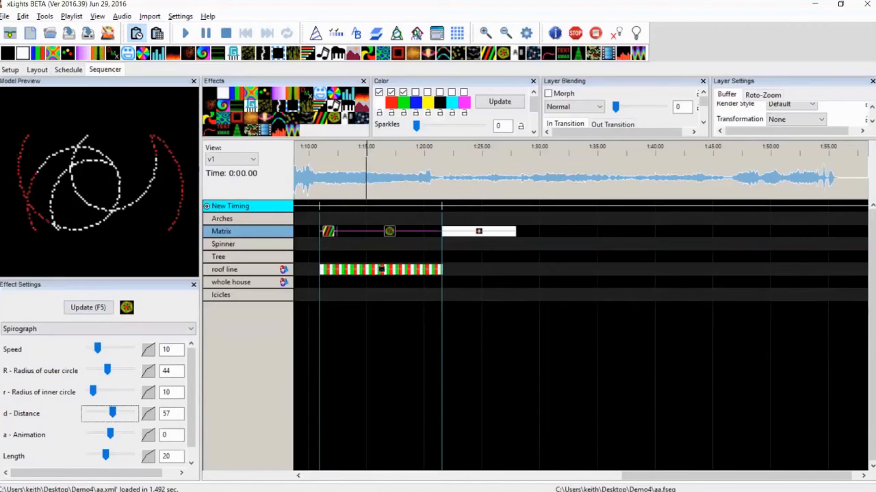
{"action": "left_click_drag", "start_coordinate": [106, 456], "coordinate": [102, 455]}
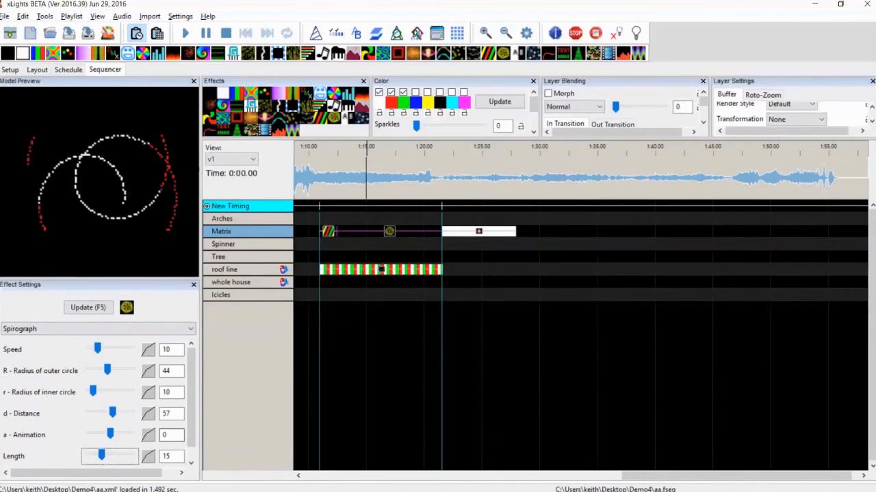
Set the Spirograph's speed to 40 and its outer circle radius to 58
{"action": "scroll", "coordinate": [96, 403], "scroll_direction": "down", "scroll_amount": 1}
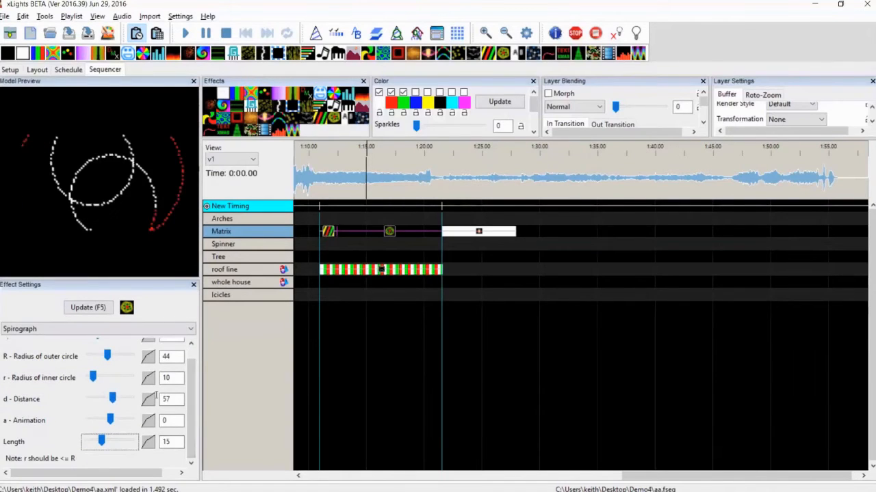
{"action": "scroll", "coordinate": [195, 383], "scroll_direction": "up", "scroll_amount": 1}
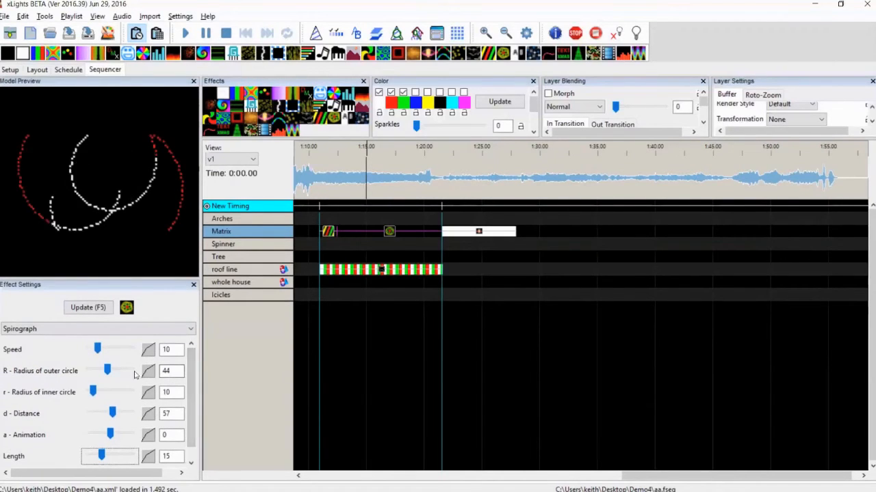
{"action": "left_click", "coordinate": [123, 349]}
{"action": "left_click", "coordinate": [123, 348]}
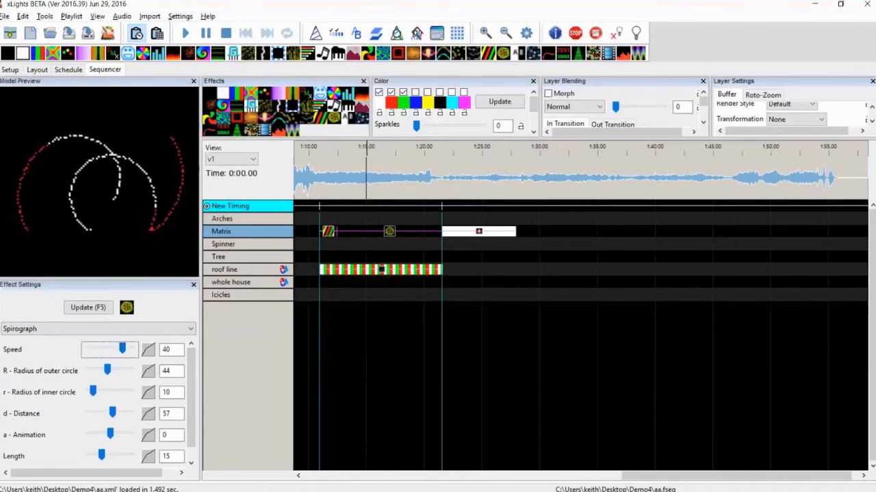
{"action": "left_click", "coordinate": [117, 371]}
{"action": "left_click_drag", "start_coordinate": [118, 372], "coordinate": [112, 371]}
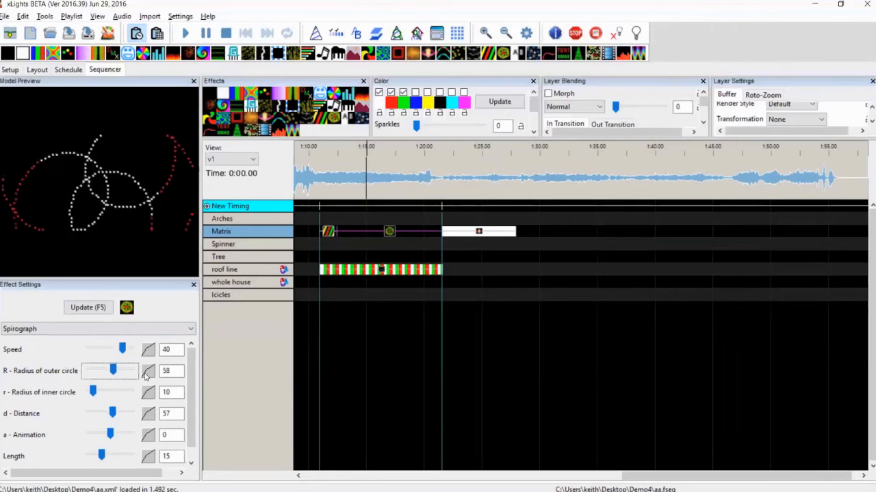
Apply a descending Ramp value curve to the Spirograph's outer circle radius and review the remaining settings
{"action": "left_click", "coordinate": [148, 371]}
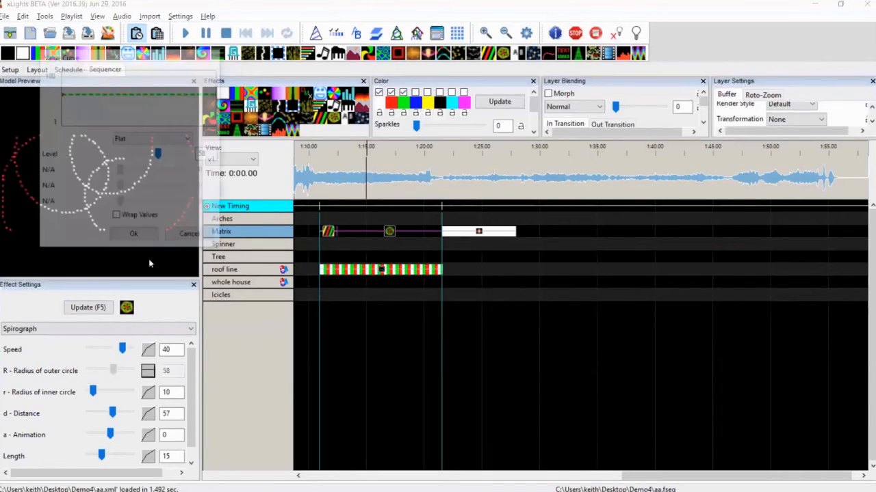
{"action": "left_click", "coordinate": [138, 140]}
{"action": "left_click", "coordinate": [130, 158]}
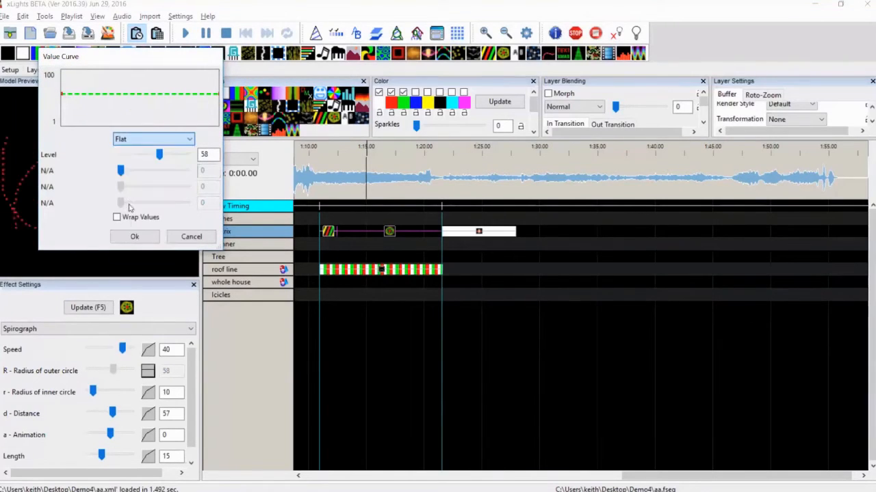
{"action": "left_click", "coordinate": [132, 238]}
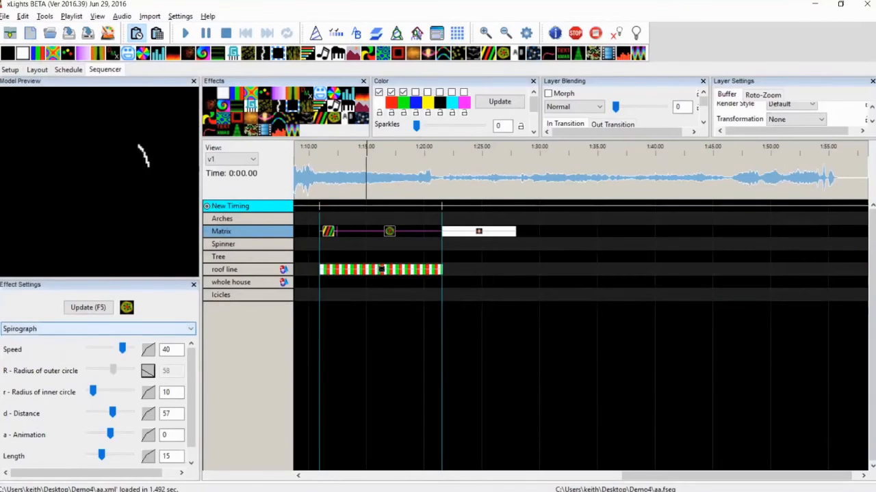
{"action": "scroll", "coordinate": [191, 397], "scroll_direction": "down", "scroll_amount": 1}
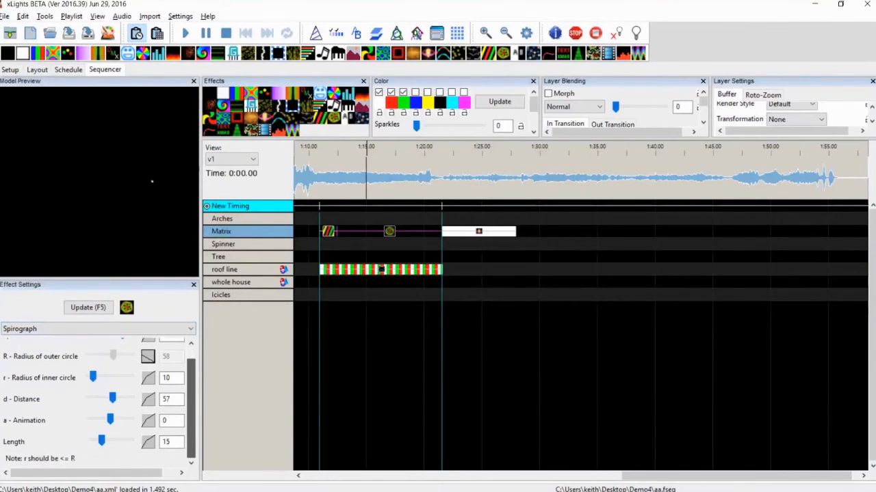
{"action": "scroll", "coordinate": [100, 400], "scroll_direction": "up", "scroll_amount": 1}
{"action": "scroll", "coordinate": [100, 401], "scroll_direction": "down", "scroll_amount": 1}
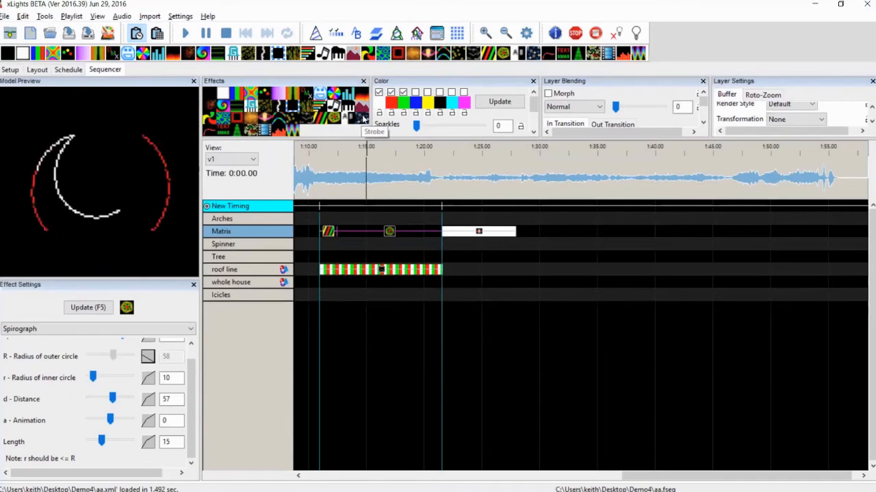
Add a Strobe effect to the whole house row, spanning the interval from about 1:11 to 1:21
{"action": "left_click_drag", "start_coordinate": [347, 121], "coordinate": [413, 289]}
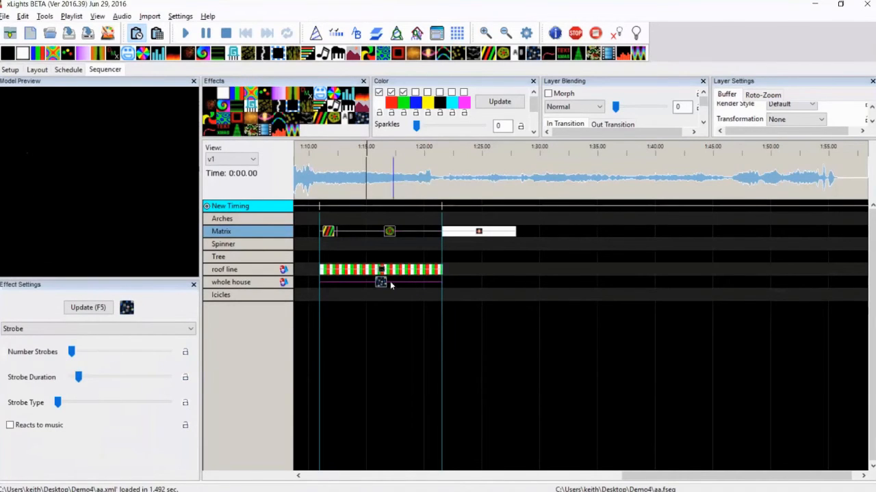
Raise the number of strobes to the maximum on the whole house row's Strobe effect and preview it
{"action": "left_click", "coordinate": [381, 283]}
{"action": "mouse_move", "coordinate": [378, 267]}
{"action": "left_mouse_down"}
{"action": "mouse_move", "coordinate": [383, 260]}
{"action": "mouse_move", "coordinate": [381, 269]}
{"action": "left_mouse_up"}
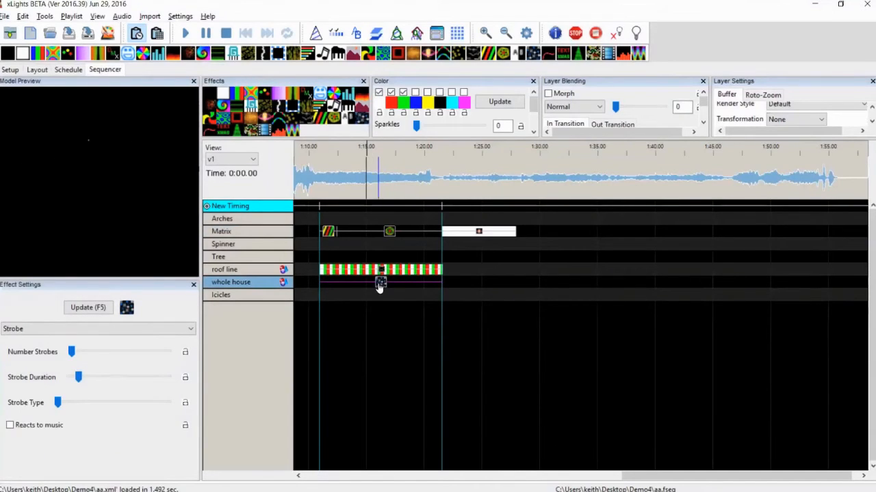
{"action": "left_click_drag", "start_coordinate": [72, 352], "coordinate": [193, 357]}
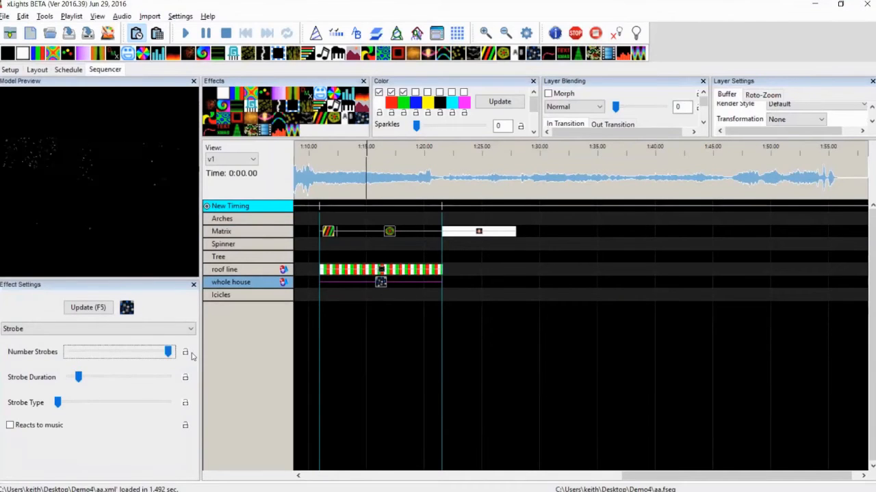
{"action": "left_click", "coordinate": [381, 285]}
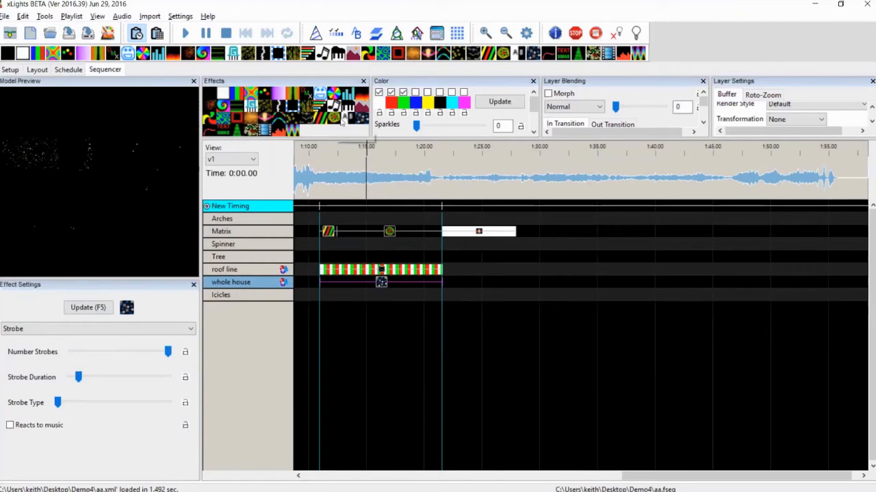
Add a Strobe effect to the Tree row from about 1:11 to 1:21 and lower its number of strobes substantially
{"action": "left_click_drag", "start_coordinate": [363, 120], "coordinate": [381, 257]}
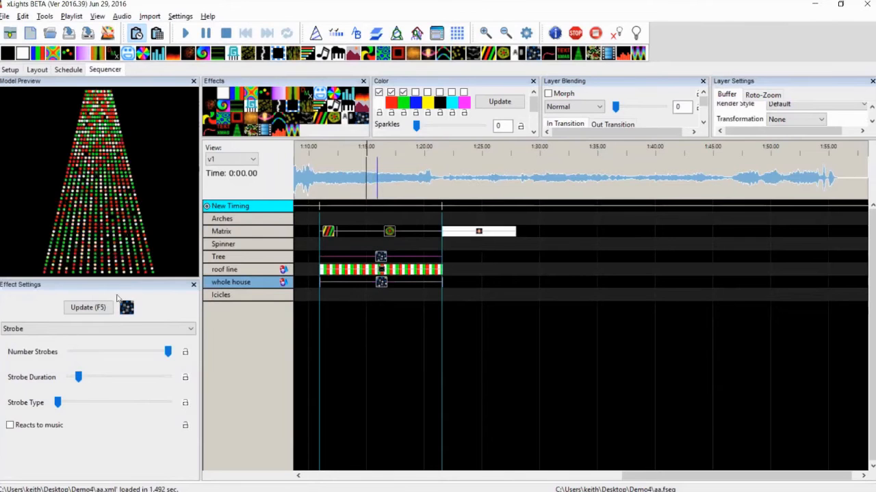
{"action": "left_click_drag", "start_coordinate": [166, 355], "coordinate": [79, 353]}
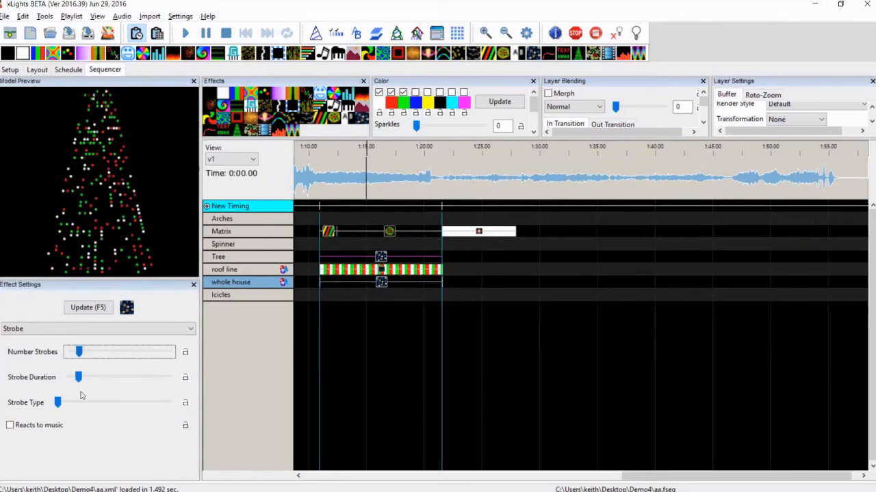
Lengthen the Tree Strobe's duration slightly and try fewer strobes with a higher strobe type, ending with the minimum type and slightly more strobes
{"action": "left_click_drag", "start_coordinate": [81, 378], "coordinate": [94, 403]}
{"action": "left_click", "coordinate": [100, 401]}
{"action": "left_click", "coordinate": [71, 352]}
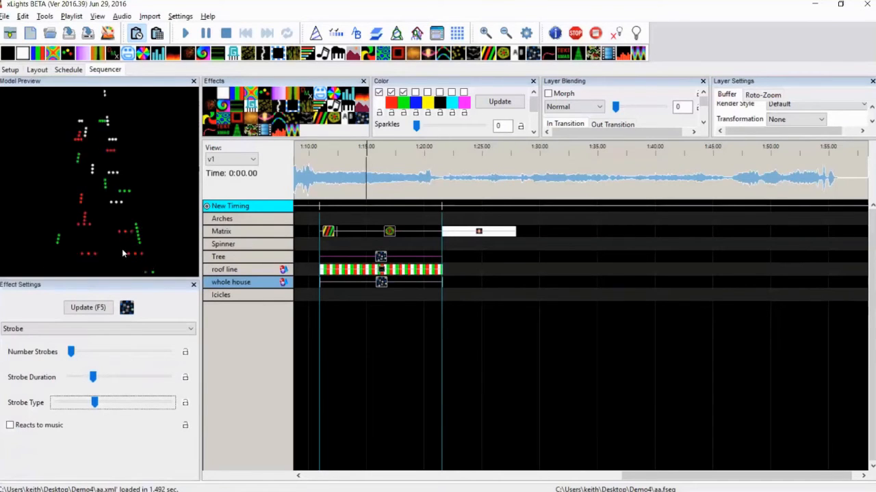
{"action": "left_click_drag", "start_coordinate": [94, 402], "coordinate": [57, 402]}
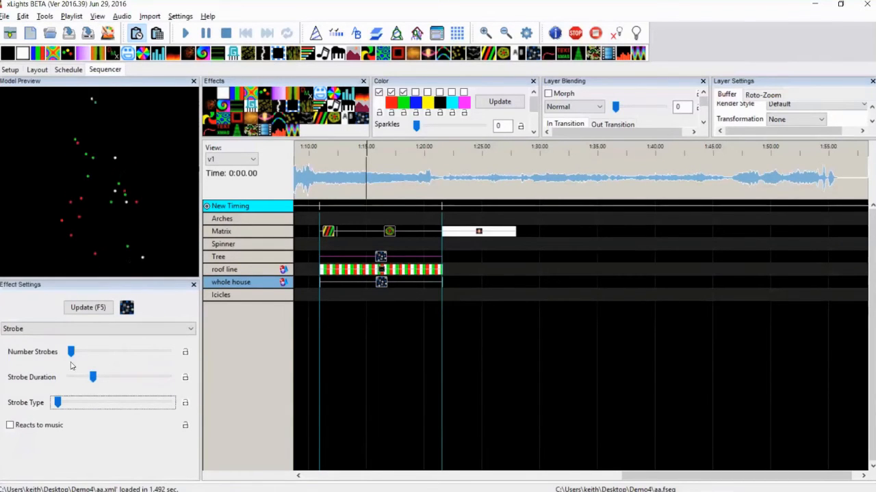
{"action": "left_click_drag", "start_coordinate": [72, 354], "coordinate": [77, 353]}
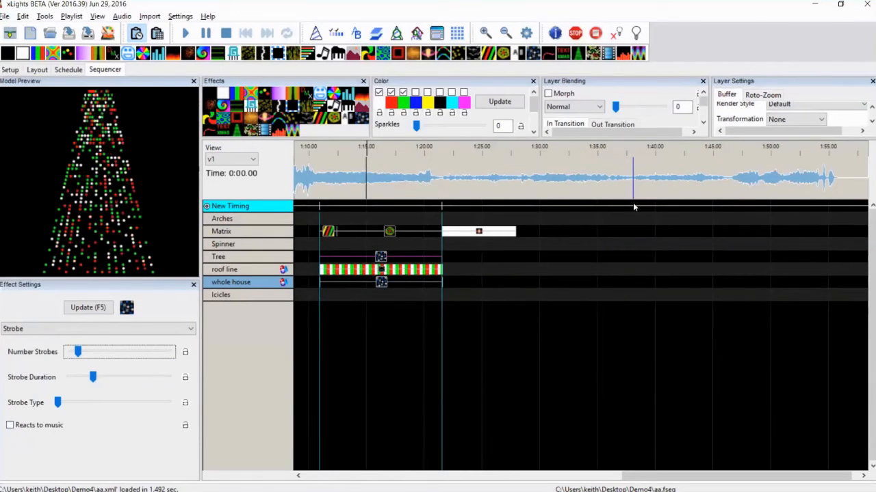
Add a timing mark at about 1:47 and place a Strobe effect on the Tree row from there to 2:00
{"action": "scroll", "coordinate": [633, 203], "scroll_direction": "down", "scroll_amount": 2}
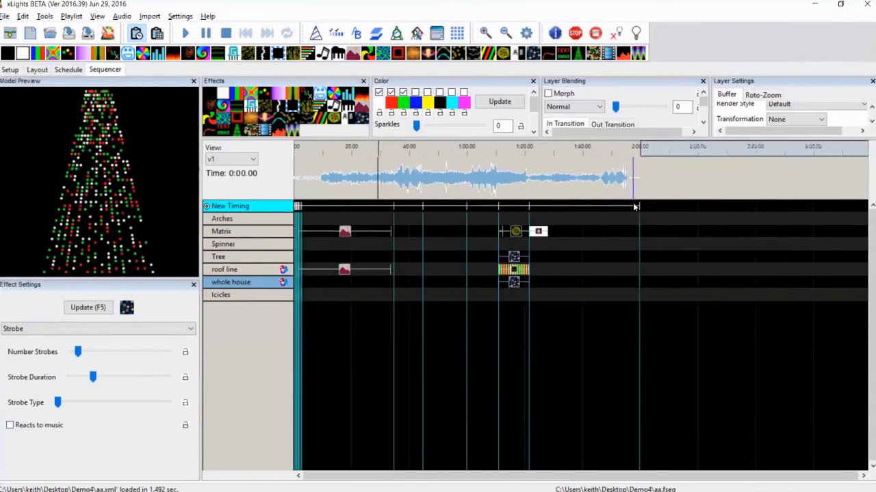
{"action": "left_click", "coordinate": [603, 181]}
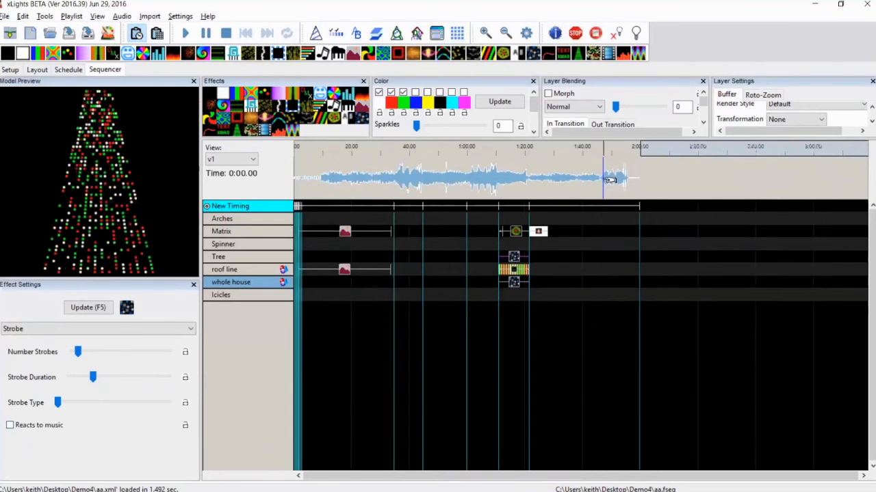
{"action": "left_click_drag", "start_coordinate": [554, 194], "coordinate": [623, 257]}
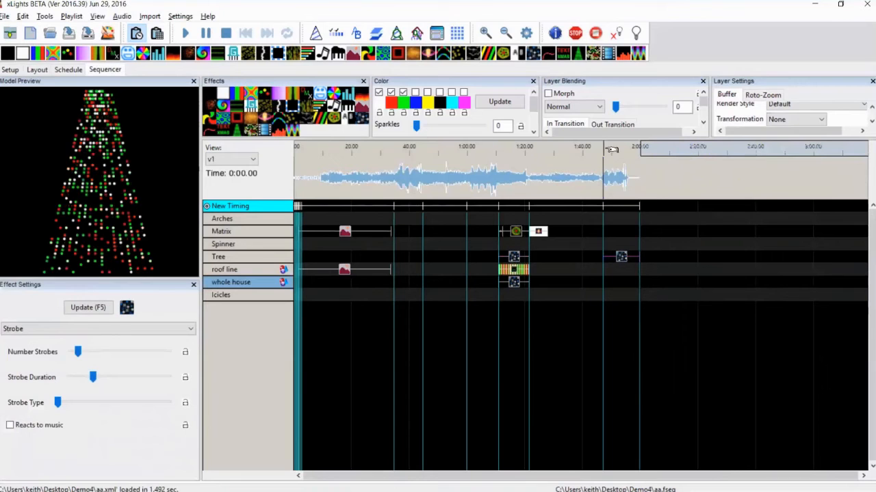
Make the Tree row's last Strobe effect react to music and play the sequence from about 1:47
{"action": "left_click", "coordinate": [608, 151]}
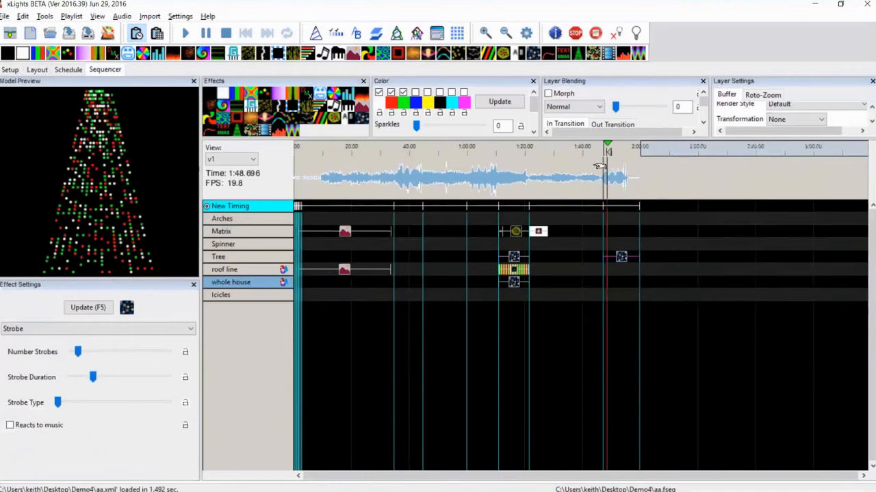
{"action": "key", "text": "space"}
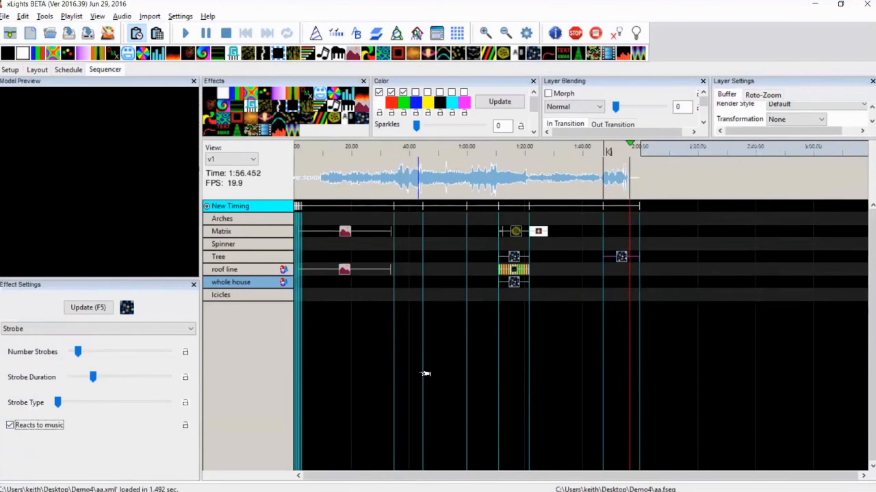
{"action": "left_click", "coordinate": [604, 150]}
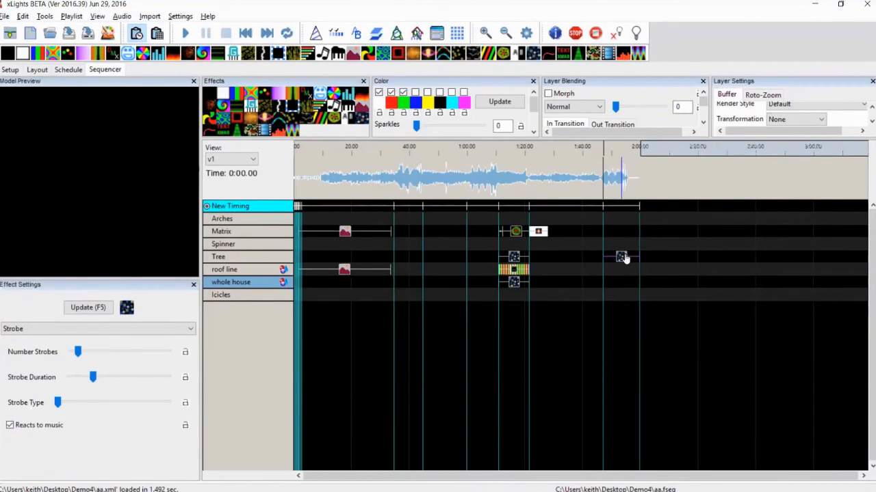
Add a Strobe effect to the Tree row from about 1:00 to 1:11, play that section and stop playback
{"action": "left_click_drag", "start_coordinate": [361, 117], "coordinate": [480, 256]}
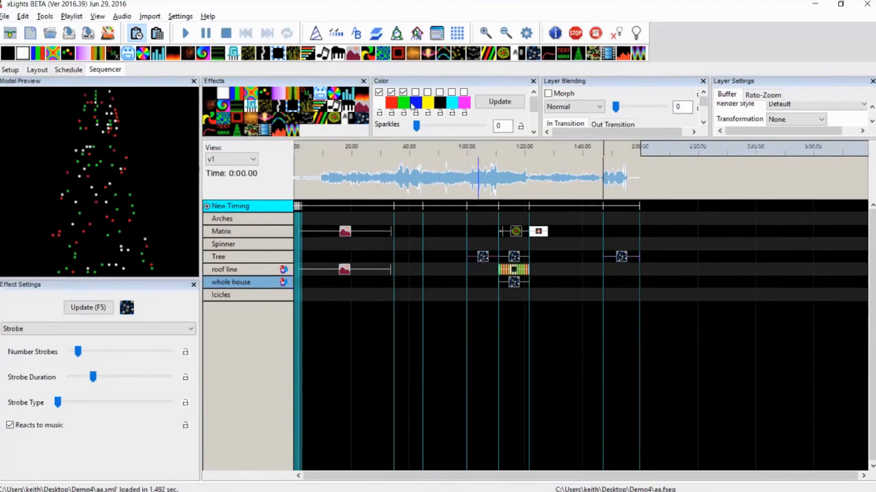
{"action": "left_click", "coordinate": [466, 171]}
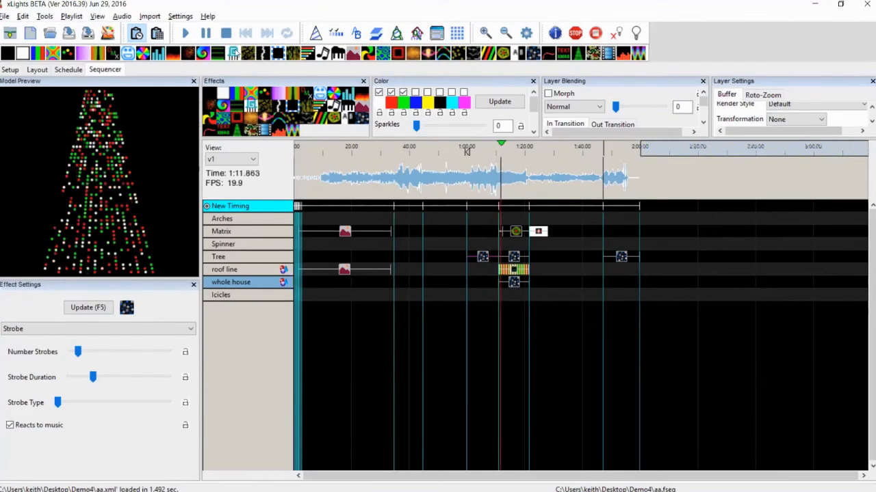
{"action": "left_click", "coordinate": [226, 33]}
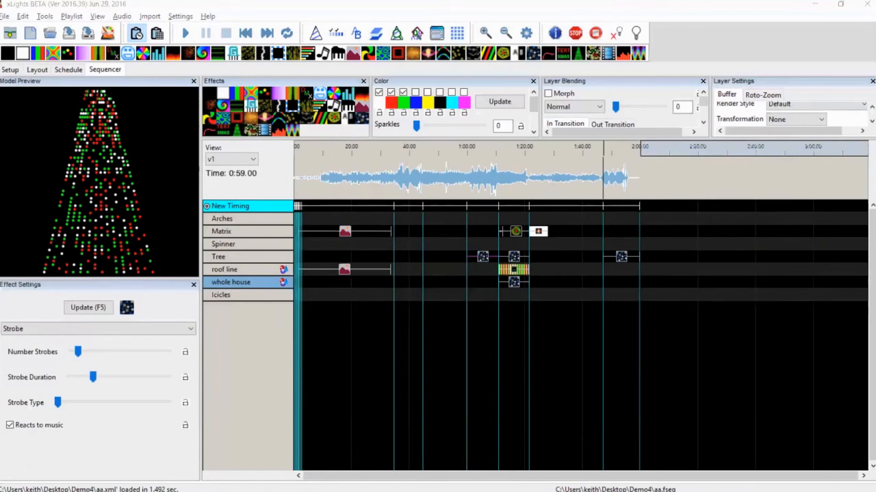
Add a Tendril effect to the Matrix row from about 0:45 to 1:00 and set its tune movement to 12
{"action": "left_click", "coordinate": [611, 322]}
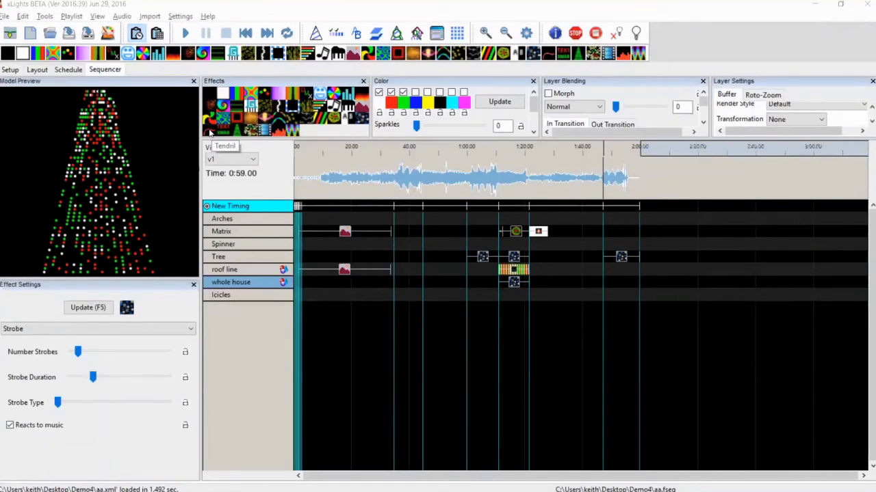
{"action": "left_click_drag", "start_coordinate": [210, 132], "coordinate": [436, 231]}
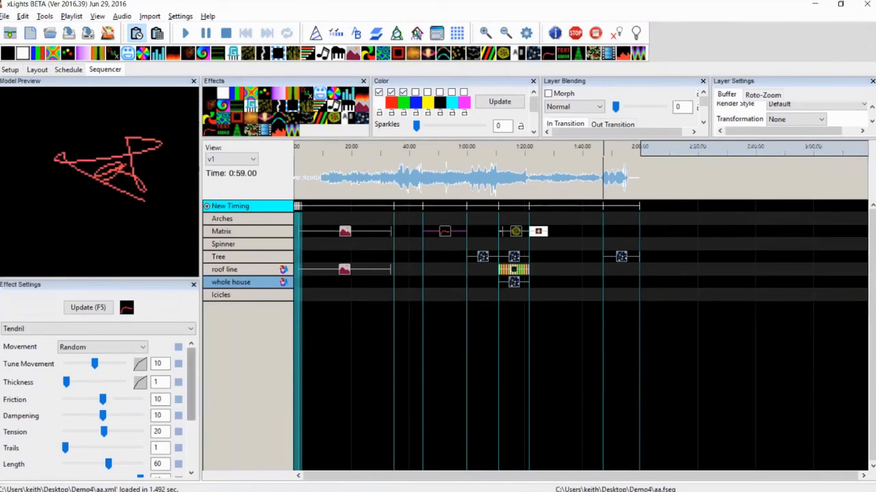
{"action": "left_click_drag", "start_coordinate": [96, 366], "coordinate": [61, 364]}
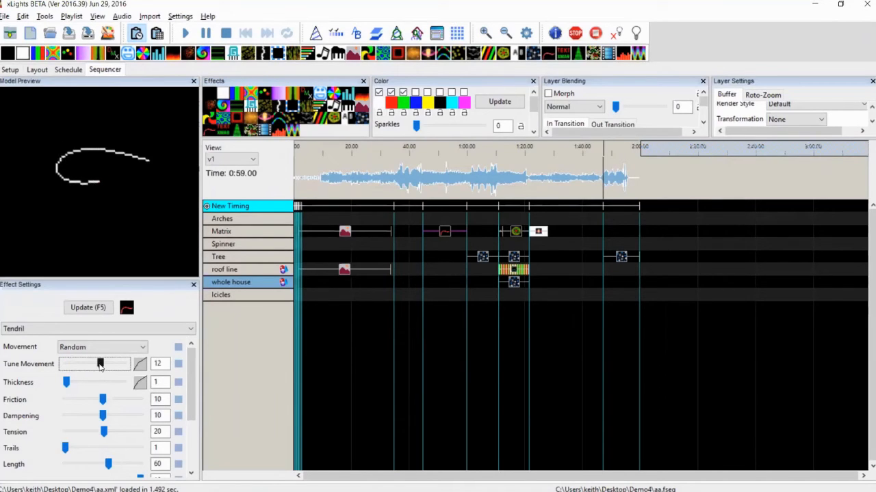
{"action": "left_click_drag", "start_coordinate": [100, 365], "coordinate": [100, 365]}
Set the Tendril's thickness to 4 and its friction to 17, trying a low friction value first
{"action": "left_click", "coordinate": [67, 383]}
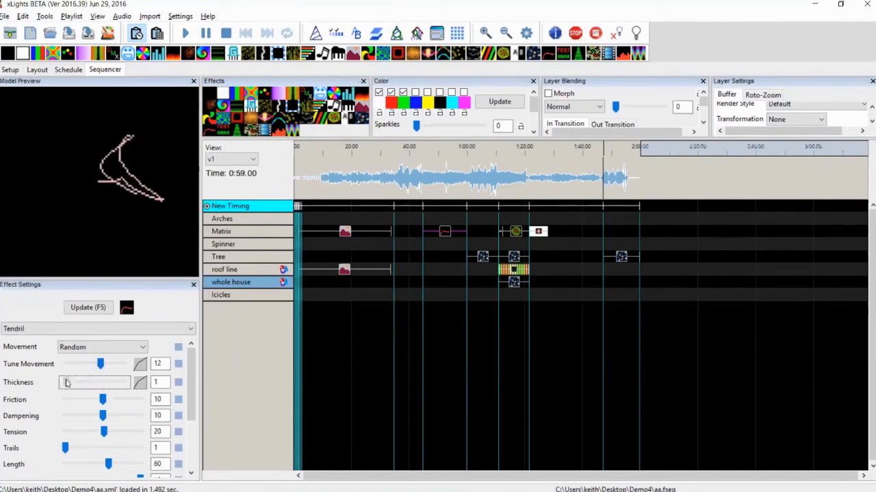
{"action": "left_click_drag", "start_coordinate": [73, 384], "coordinate": [75, 383]}
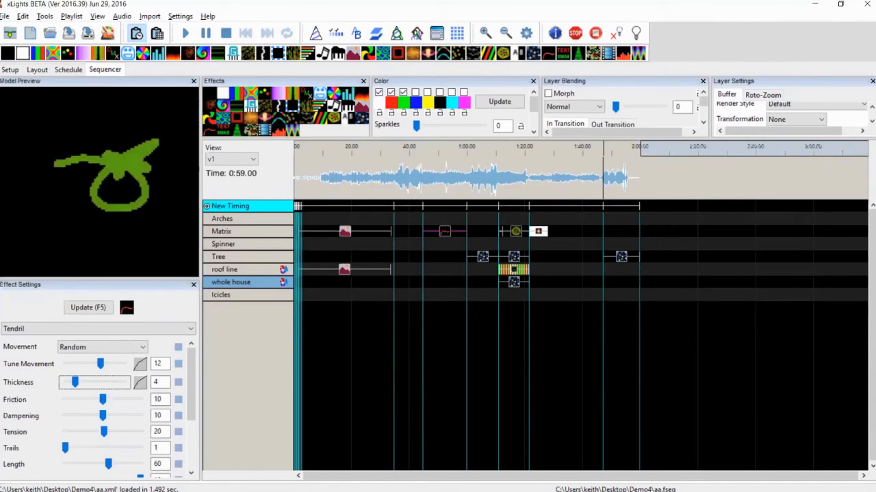
{"action": "left_click", "coordinate": [103, 400]}
{"action": "left_click_drag", "start_coordinate": [102, 399], "coordinate": [80, 399]}
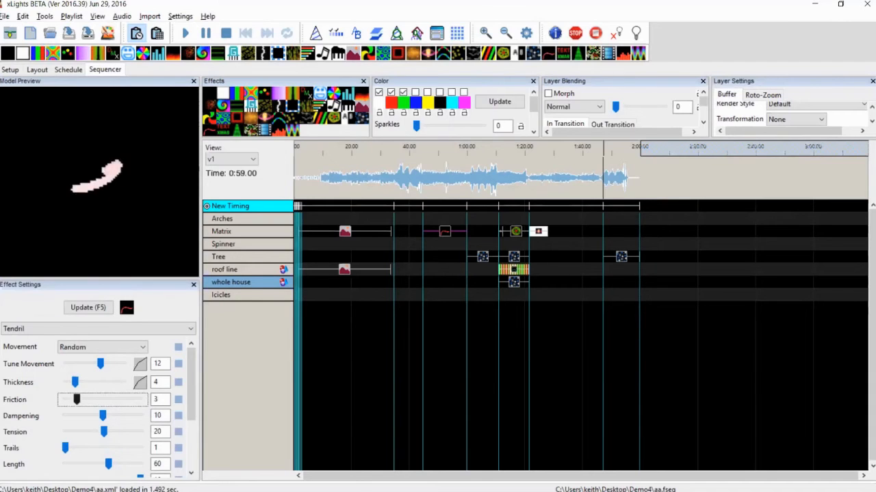
{"action": "left_click_drag", "start_coordinate": [77, 400], "coordinate": [130, 400]}
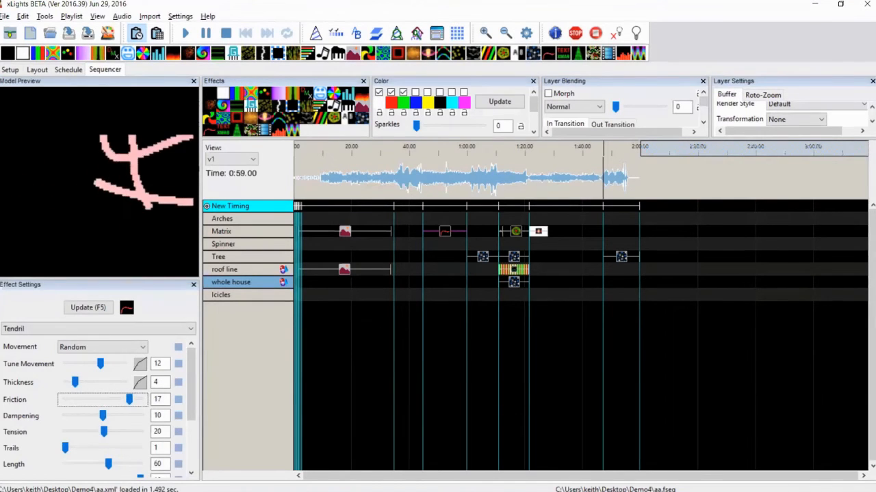
Set the Tendril's length to 25, review its remaining settings and change its movement to Square
{"action": "left_click_drag", "start_coordinate": [108, 464], "coordinate": [80, 464]}
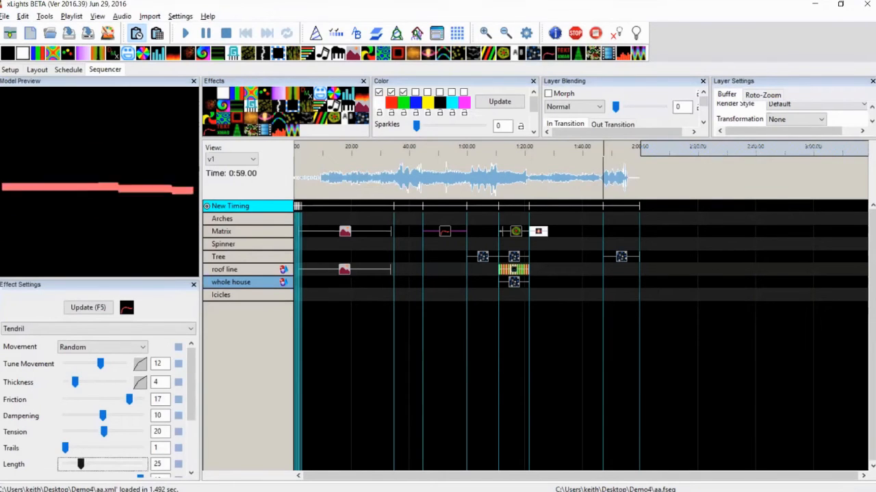
{"action": "scroll", "coordinate": [96, 404], "scroll_direction": "down", "scroll_amount": 4}
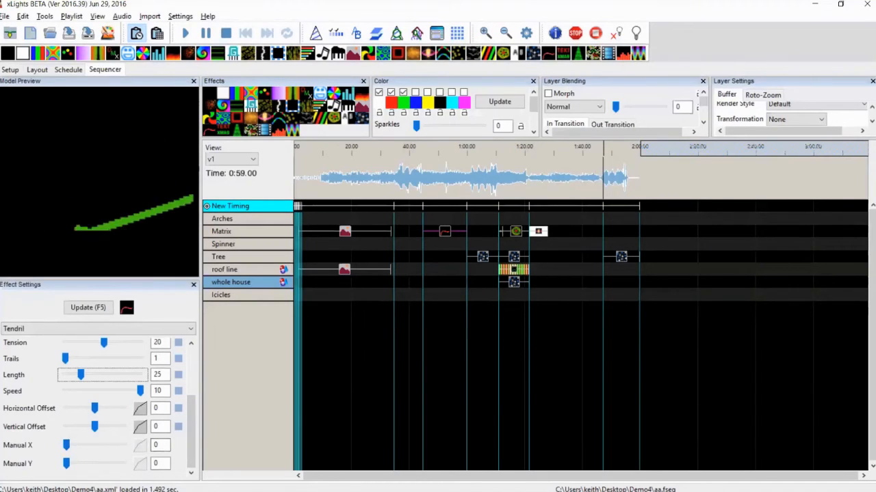
{"action": "scroll", "coordinate": [190, 350], "scroll_direction": "up", "scroll_amount": 5}
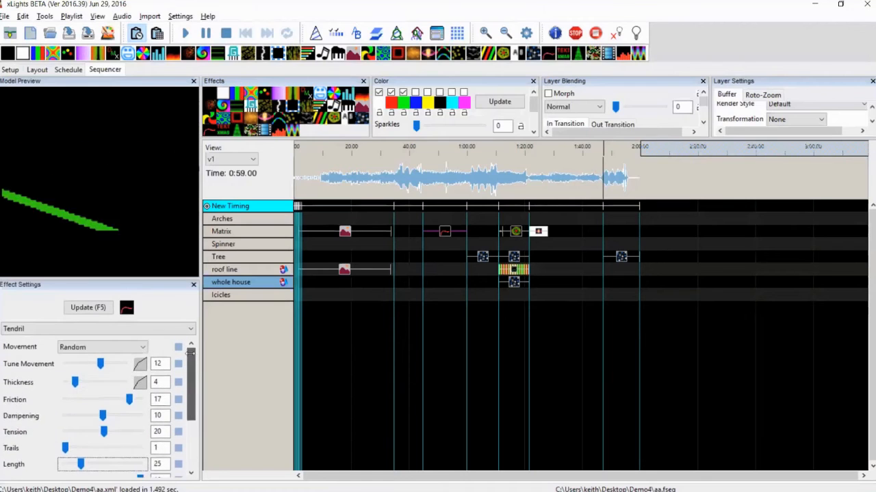
{"action": "left_click", "coordinate": [136, 346]}
{"action": "left_click", "coordinate": [94, 368]}
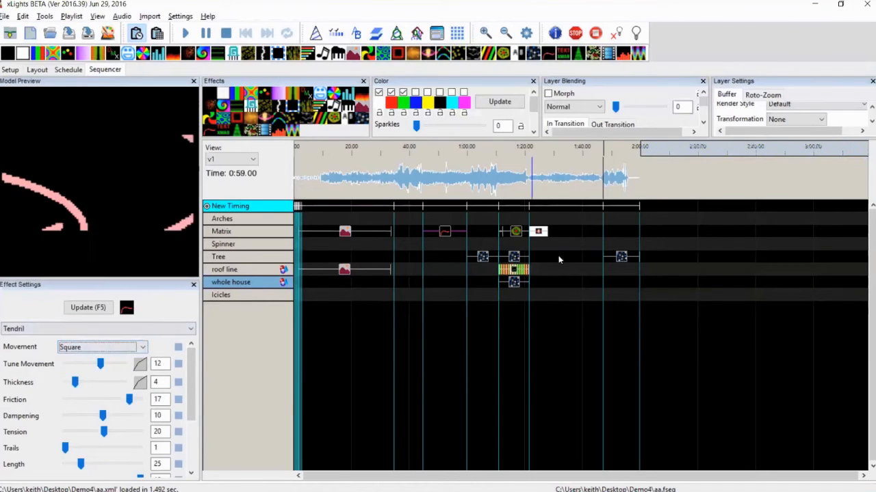
Replace the Matrix row's Tendril effect with a new one spanning about 0:35 to 0:45
{"action": "left_click", "coordinate": [444, 233]}
{"action": "key", "text": "Delete"}
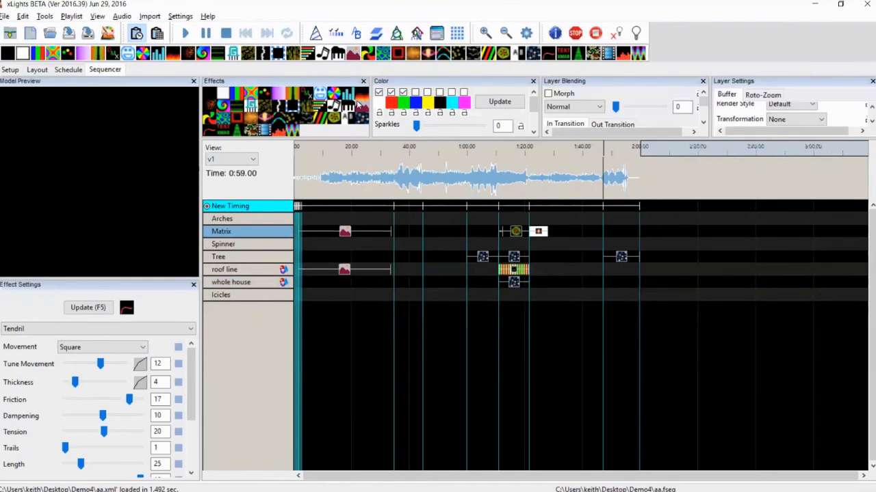
{"action": "left_click", "coordinate": [237, 116]}
{"action": "left_click_drag", "start_coordinate": [214, 129], "coordinate": [382, 199]}
{"action": "left_click_drag", "start_coordinate": [454, 232], "coordinate": [412, 230]}
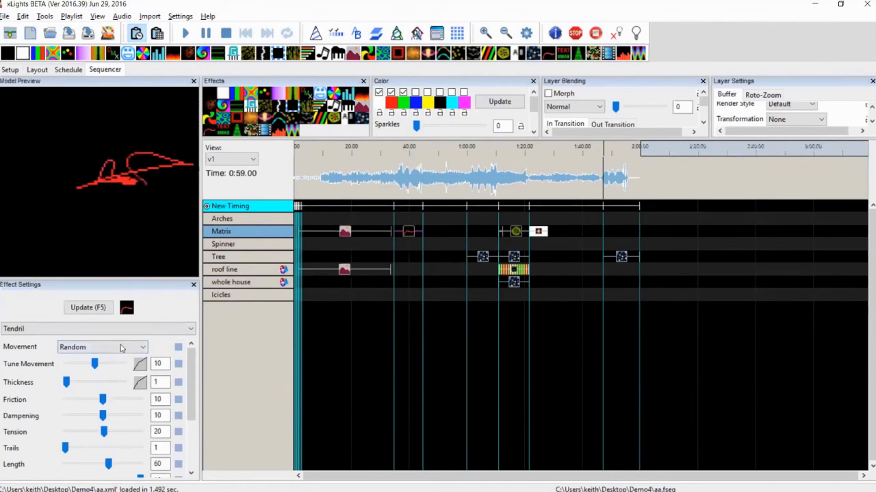
Set the new Tendril's movement to Square and its thickness to 4
{"action": "left_click", "coordinate": [120, 348]}
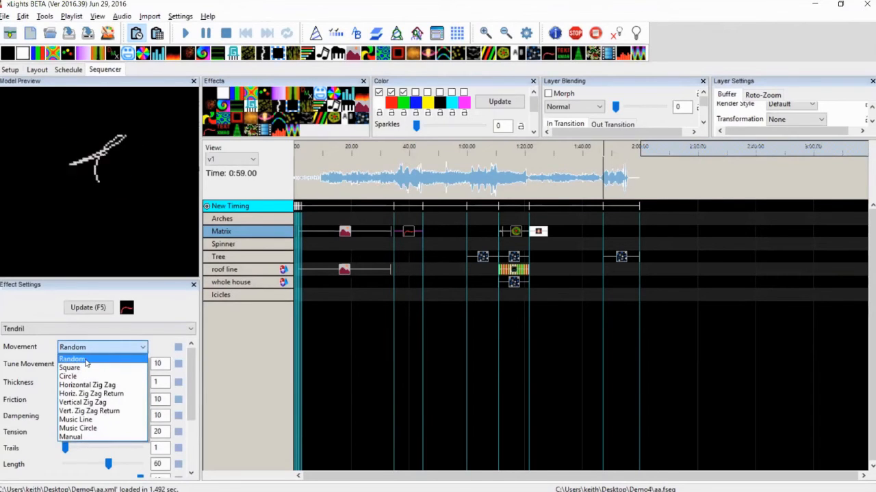
{"action": "left_click", "coordinate": [80, 367]}
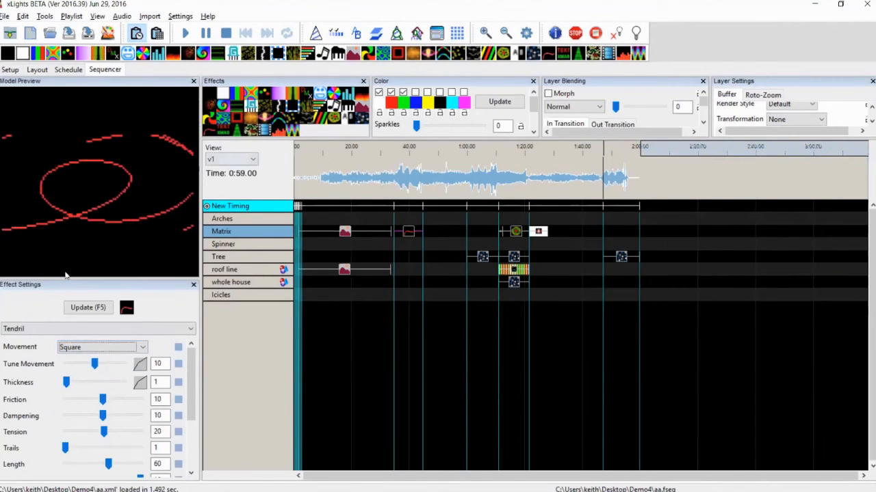
{"action": "left_click", "coordinate": [88, 383]}
{"action": "left_click", "coordinate": [88, 384]}
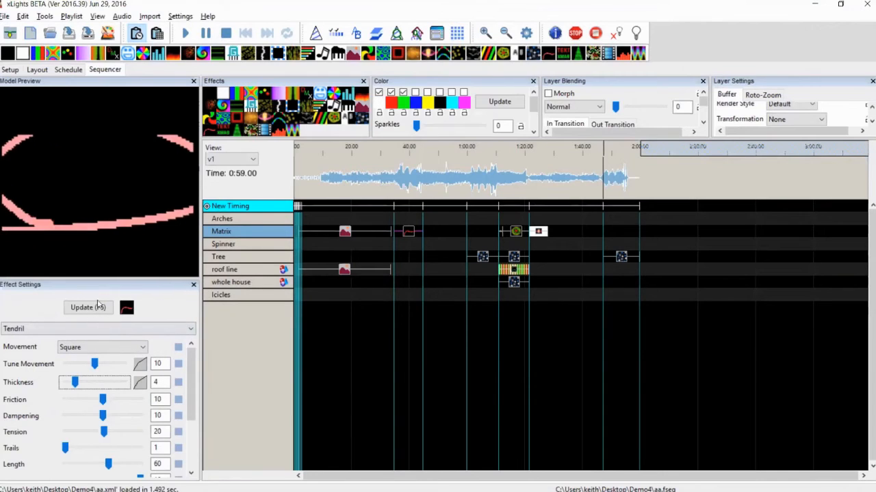
Change the Tendril's movement to Circle and test its tune movement, ending at 10
{"action": "left_click", "coordinate": [76, 347]}
{"action": "left_click", "coordinate": [68, 377]}
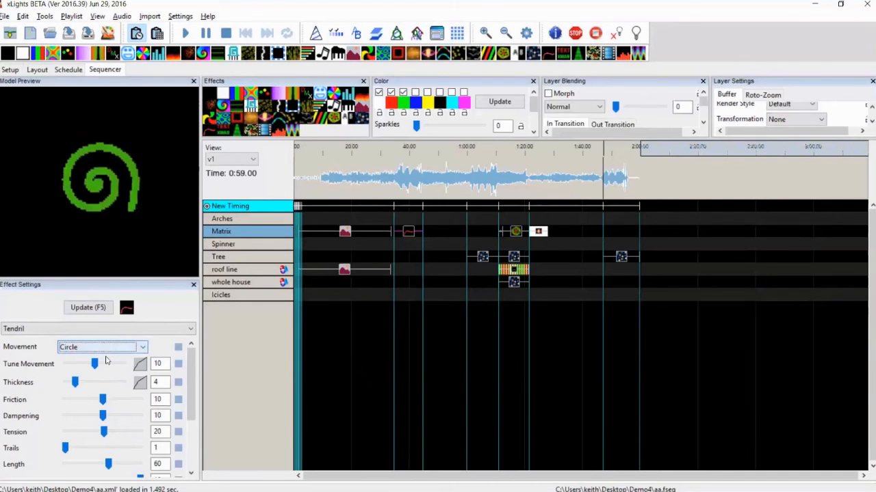
{"action": "mouse_move", "coordinate": [97, 365]}
{"action": "left_mouse_down"}
{"action": "mouse_move", "coordinate": [115, 366]}
{"action": "mouse_move", "coordinate": [94, 366]}
{"action": "left_mouse_up"}
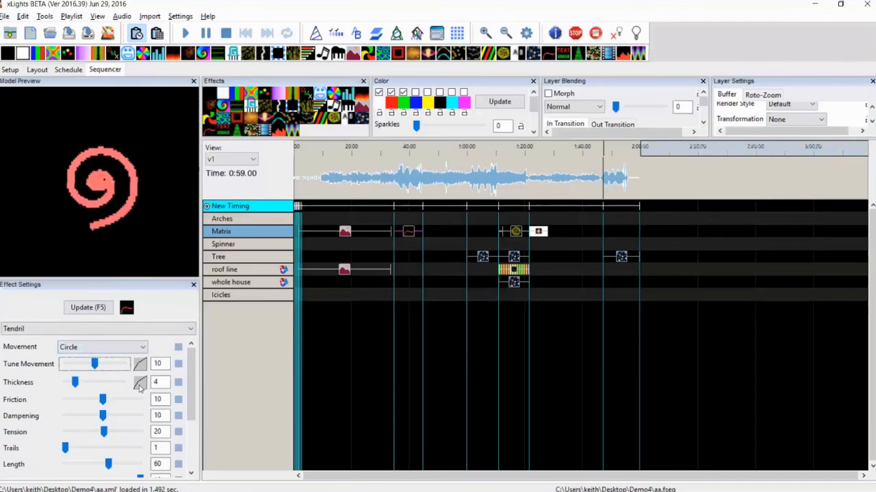
Try the Horizontal Zig Zag movement on the Tendril and switch it to Music Line
{"action": "left_click", "coordinate": [103, 347]}
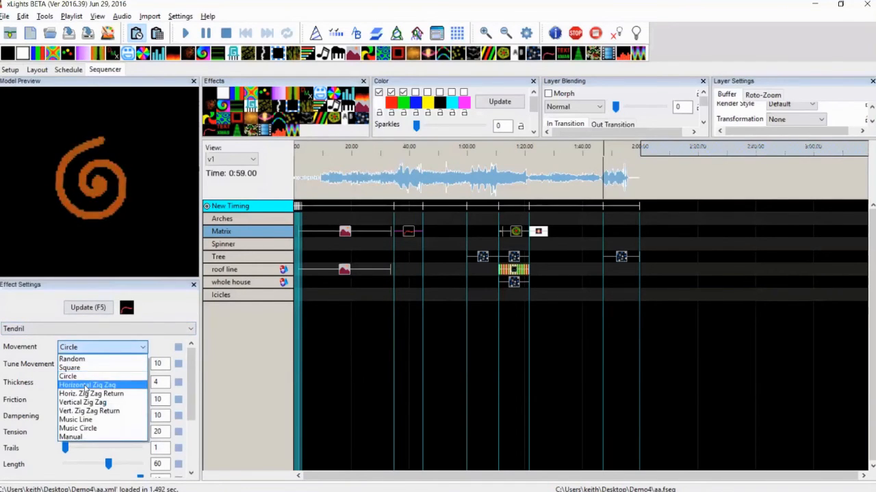
{"action": "left_click", "coordinate": [86, 386]}
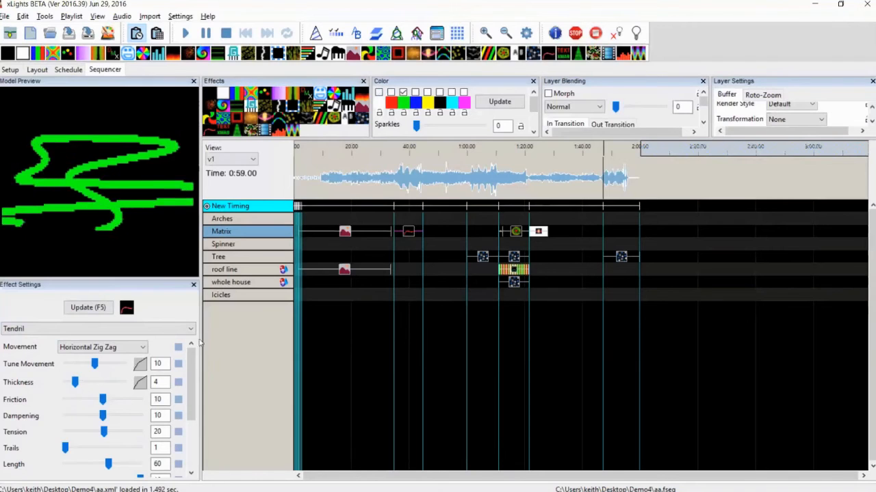
{"action": "left_click", "coordinate": [109, 347]}
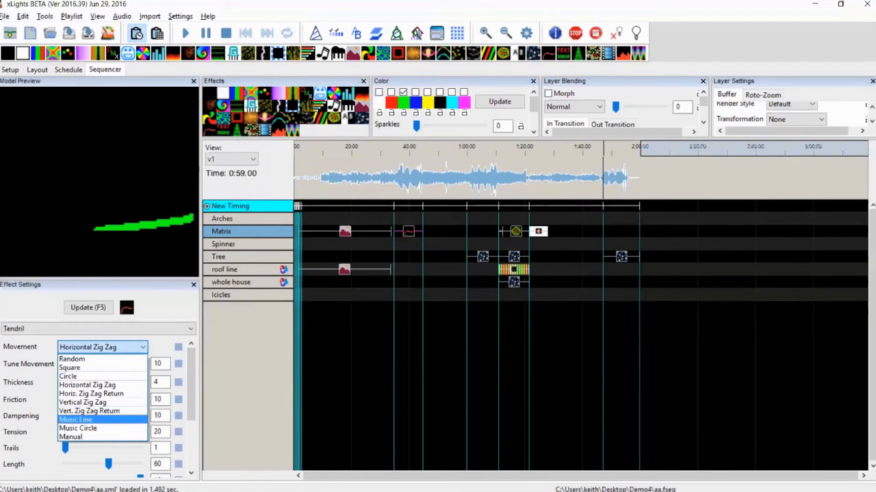
{"action": "left_click", "coordinate": [103, 420]}
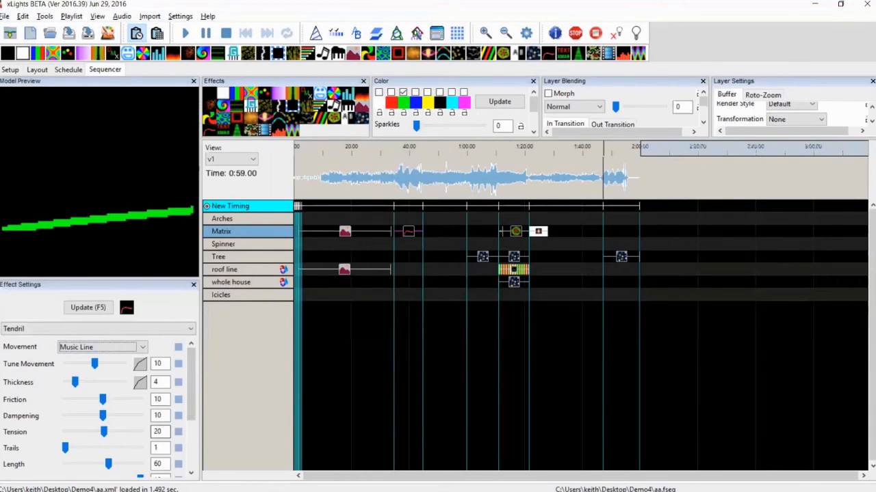
{"action": "left_click", "coordinate": [101, 349]}
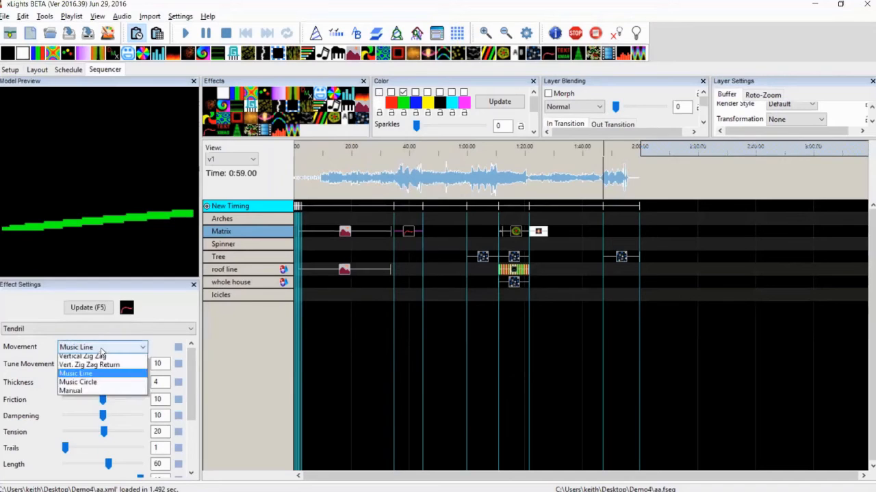
{"action": "left_click", "coordinate": [101, 351]}
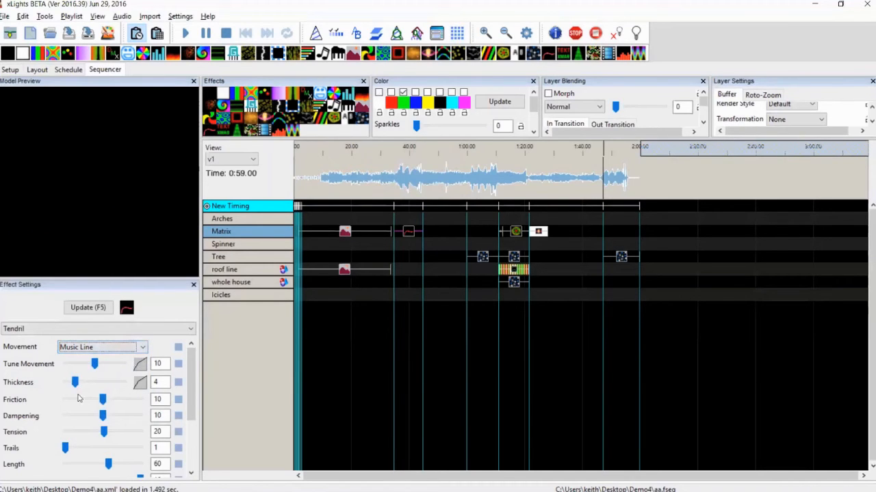
Set the Tendril's thickness and tune movement to 1 and play the sequence from about 0:34 to preview it
{"action": "left_click_drag", "start_coordinate": [69, 385], "coordinate": [69, 383]}
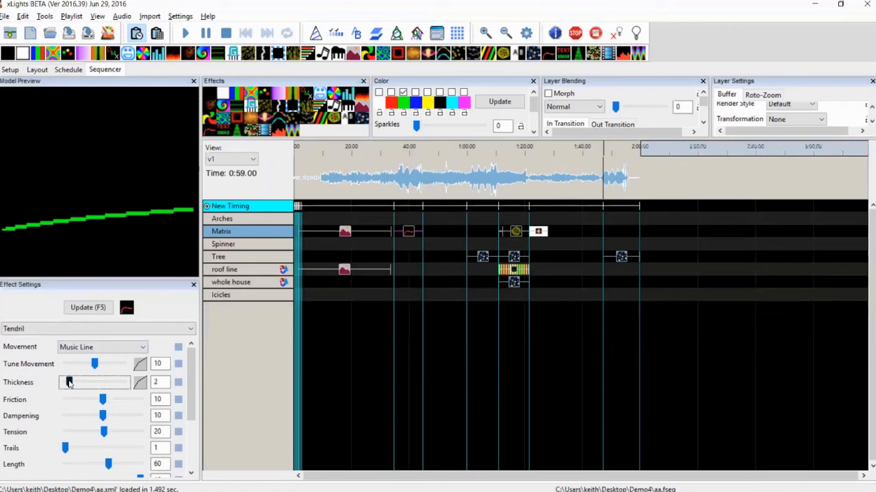
{"action": "left_click_drag", "start_coordinate": [68, 383], "coordinate": [66, 383]}
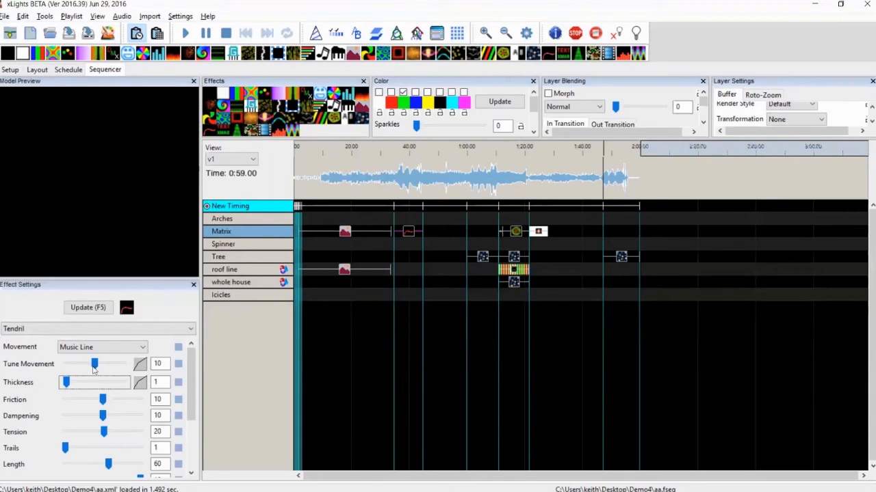
{"action": "left_click_drag", "start_coordinate": [94, 367], "coordinate": [72, 365]}
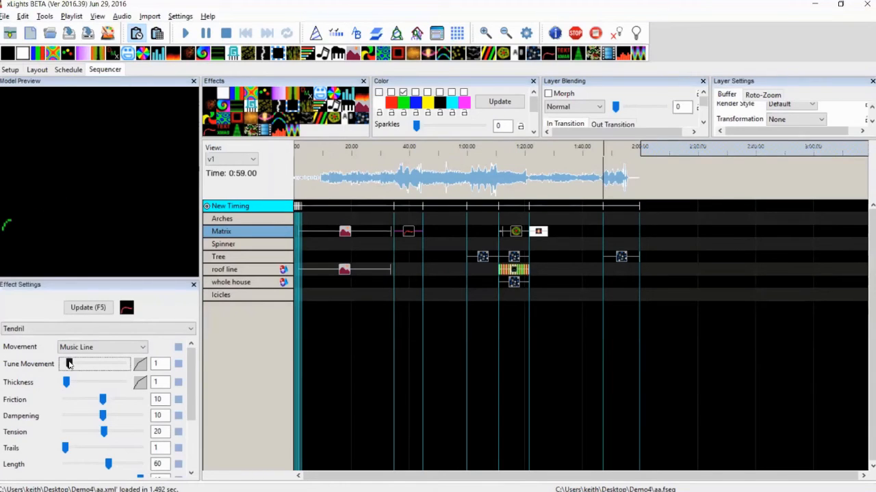
{"action": "left_click", "coordinate": [394, 149]}
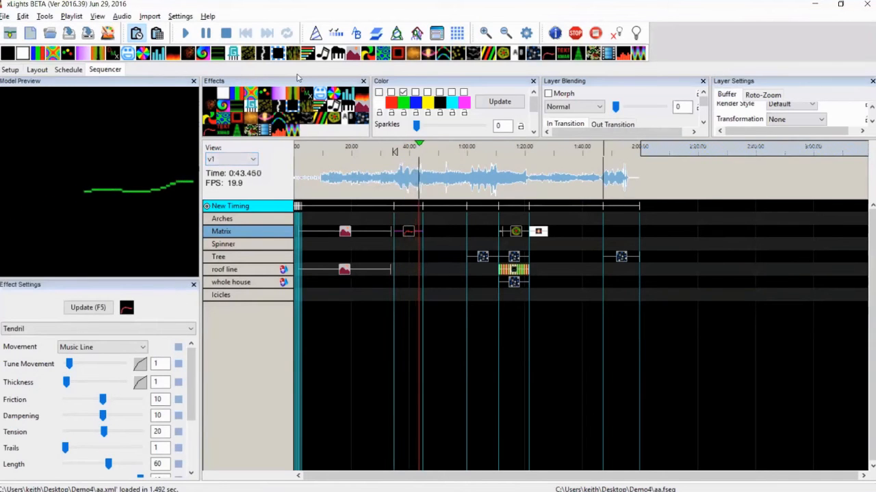
{"action": "left_click", "coordinate": [225, 34]}
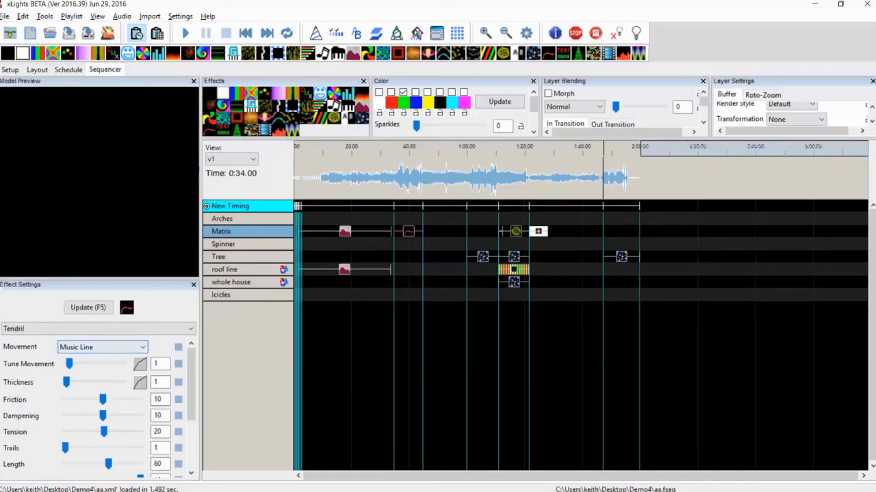
Change the Tendril's movement to Music Circle and preview it by playing the sequence from about 0:33
{"action": "left_click", "coordinate": [118, 347]}
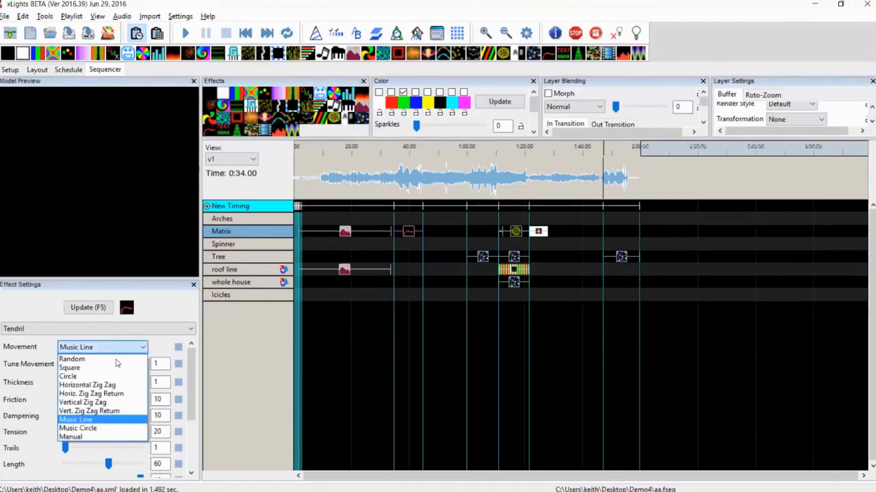
{"action": "left_click", "coordinate": [77, 428]}
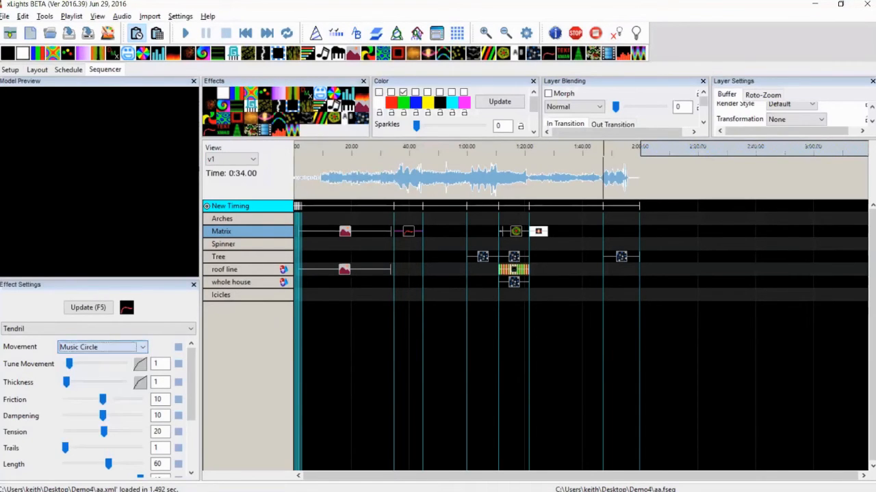
{"action": "left_click", "coordinate": [410, 234]}
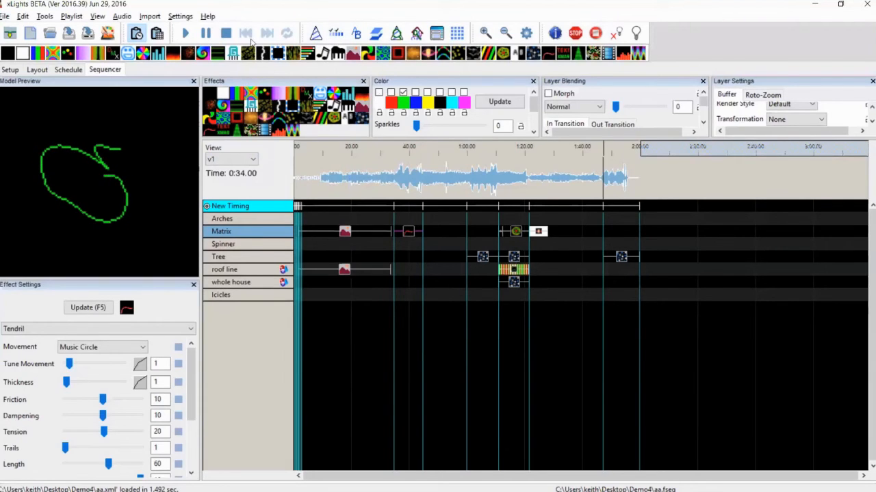
{"action": "left_click", "coordinate": [388, 152]}
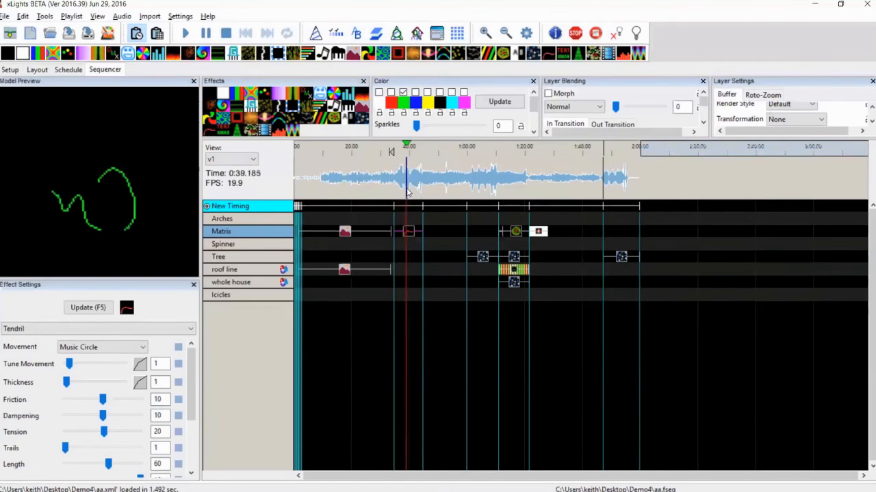
{"action": "left_click", "coordinate": [233, 37]}
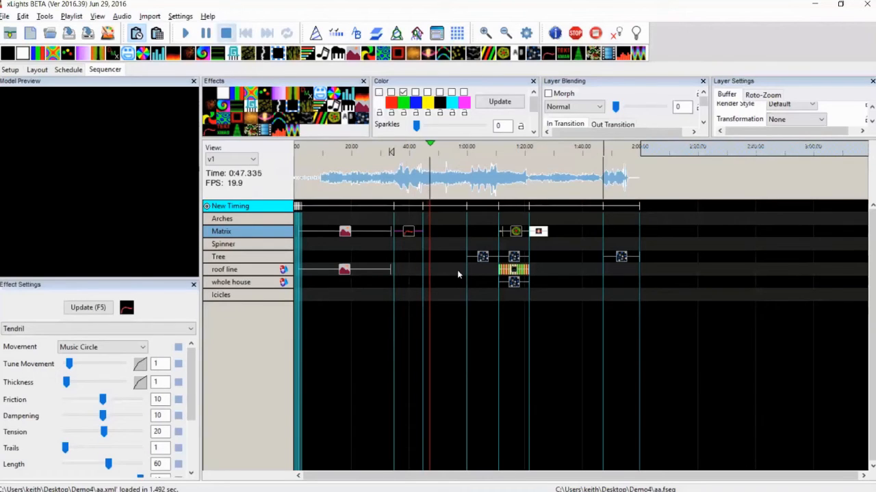
Switch the Tendril's movement to Manual, give Manual X a Sine value curve, and preview the effect
{"action": "left_click", "coordinate": [87, 349]}
{"action": "left_click", "coordinate": [70, 437]}
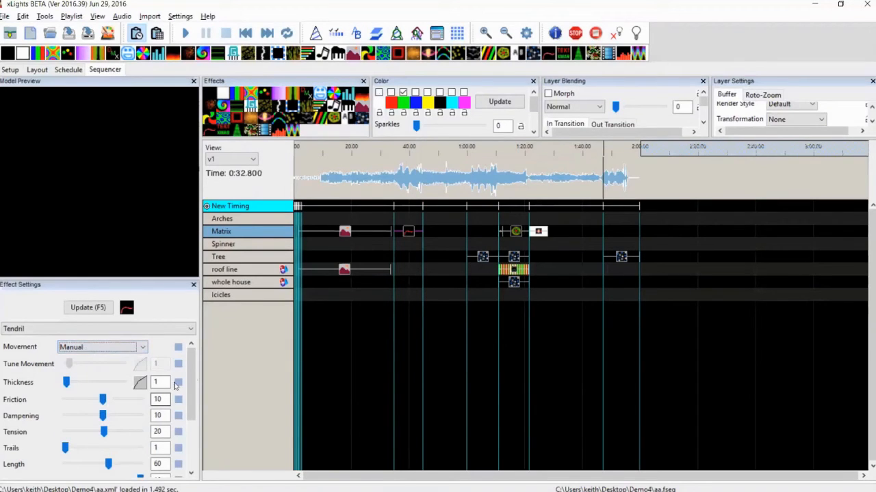
{"action": "left_click_drag", "start_coordinate": [193, 379], "coordinate": [194, 427]}
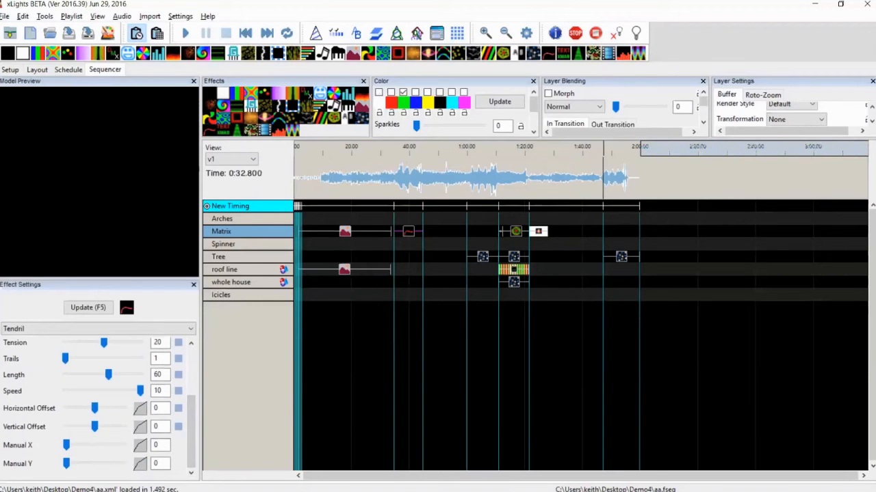
{"action": "left_click", "coordinate": [140, 445]}
{"action": "left_click", "coordinate": [145, 139]}
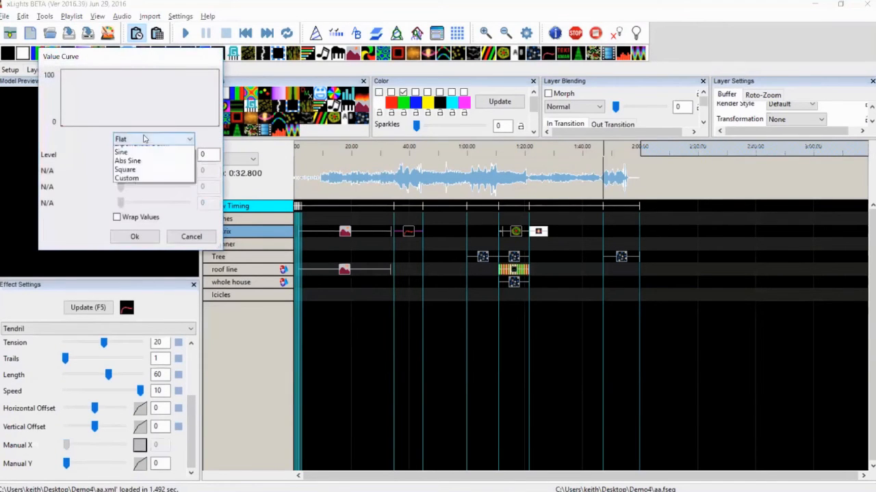
{"action": "left_click", "coordinate": [137, 248]}
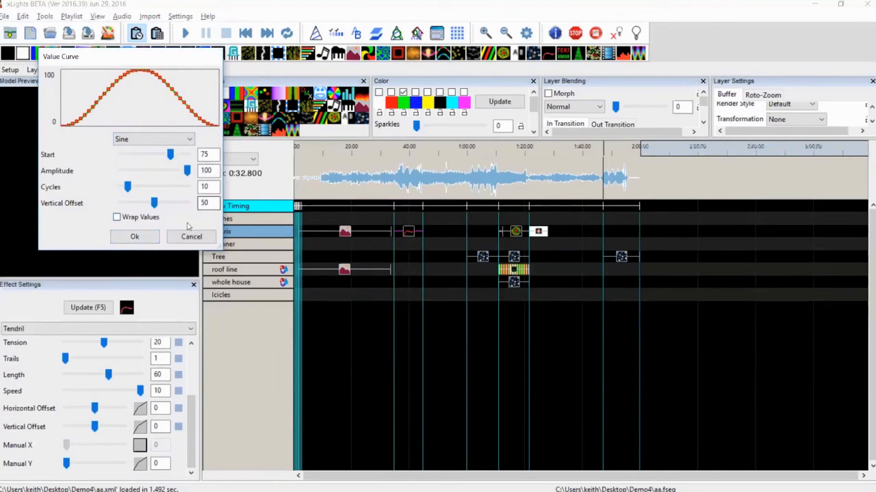
{"action": "left_click", "coordinate": [136, 236]}
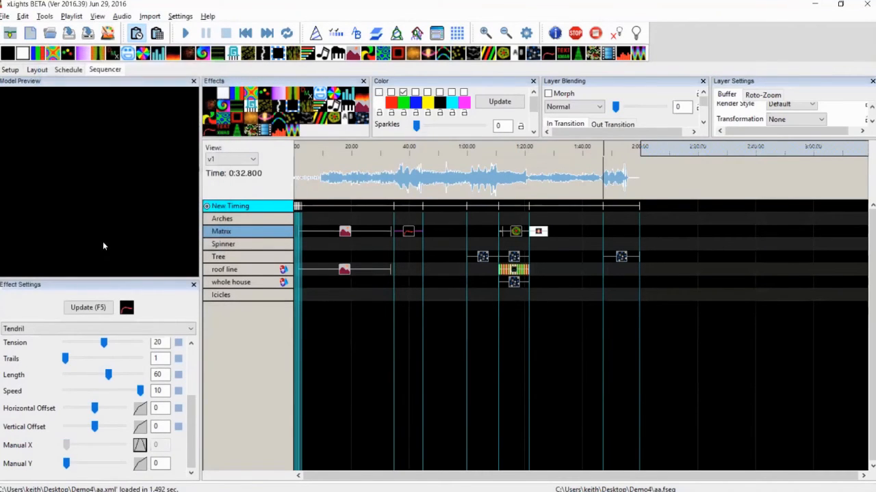
{"action": "left_click", "coordinate": [410, 234]}
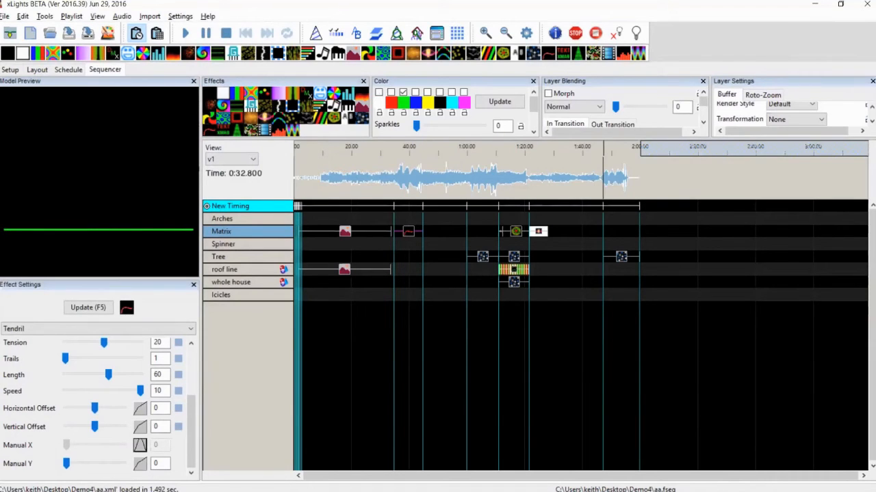
Apply a Ramp value curve to the Tendril's Manual Y setting
{"action": "left_click", "coordinate": [140, 464]}
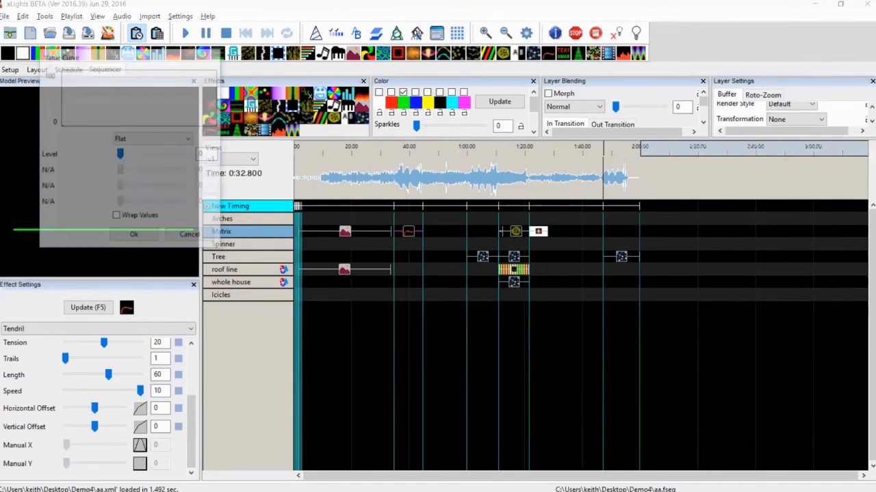
{"action": "left_click", "coordinate": [137, 140]}
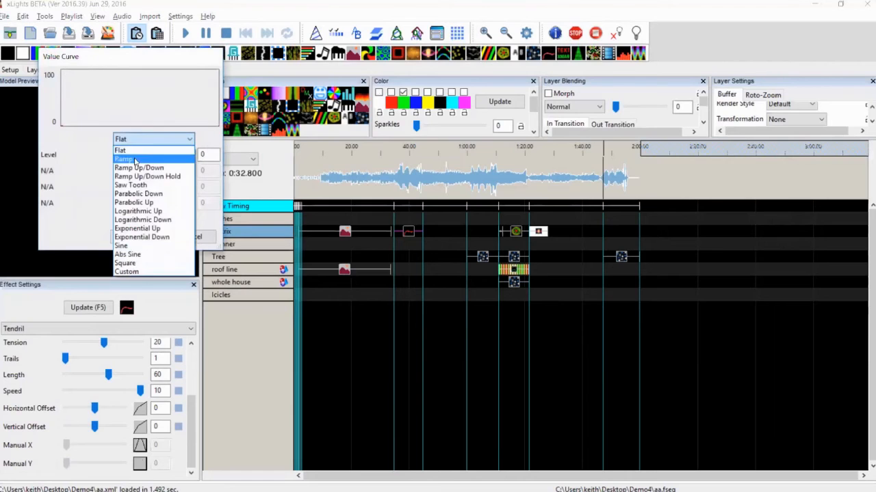
{"action": "left_click", "coordinate": [135, 160]}
{"action": "left_click", "coordinate": [144, 236]}
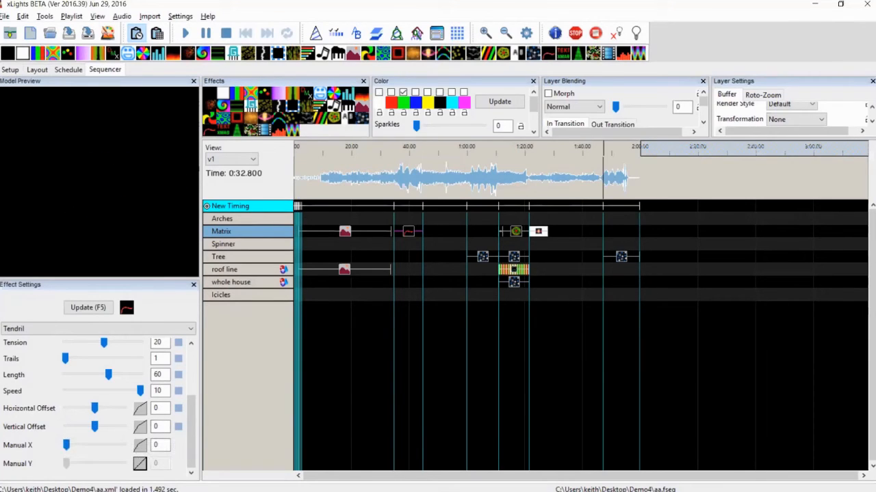
Raise the cycles of the Manual X sine curve to 40 and reduce the Tendril's tension to 11
{"action": "left_click", "coordinate": [139, 445]}
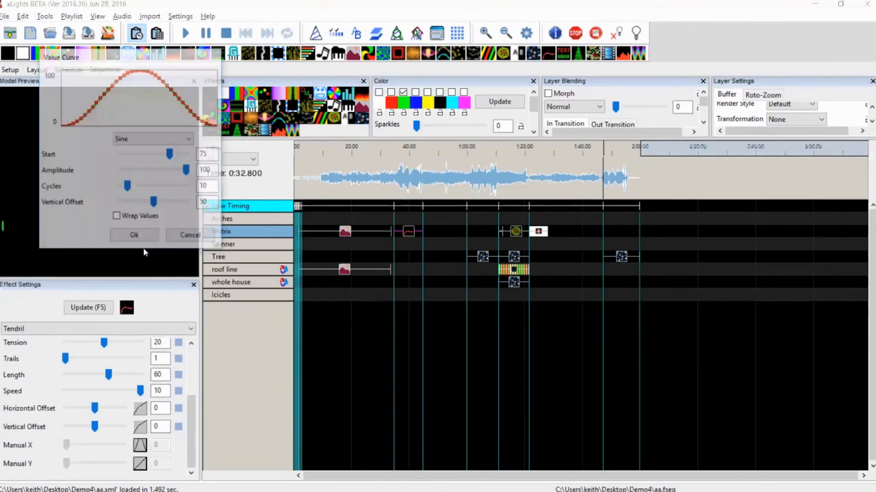
{"action": "left_click", "coordinate": [167, 187]}
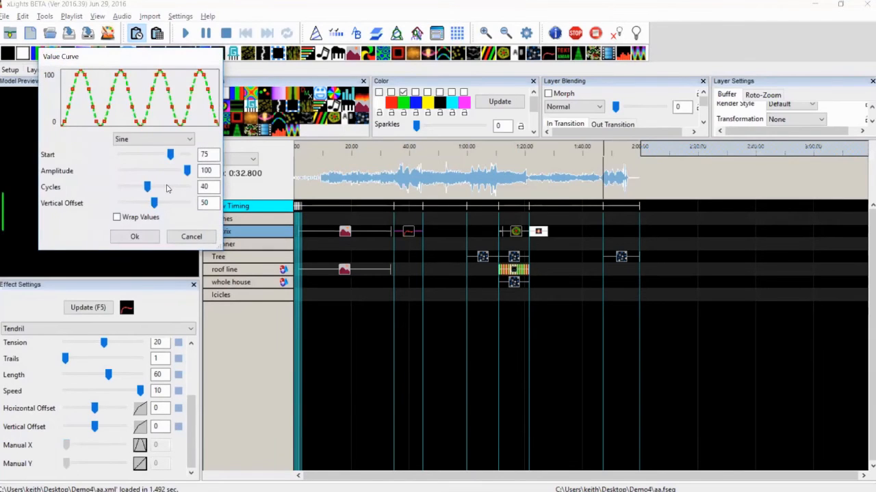
{"action": "left_click", "coordinate": [134, 237]}
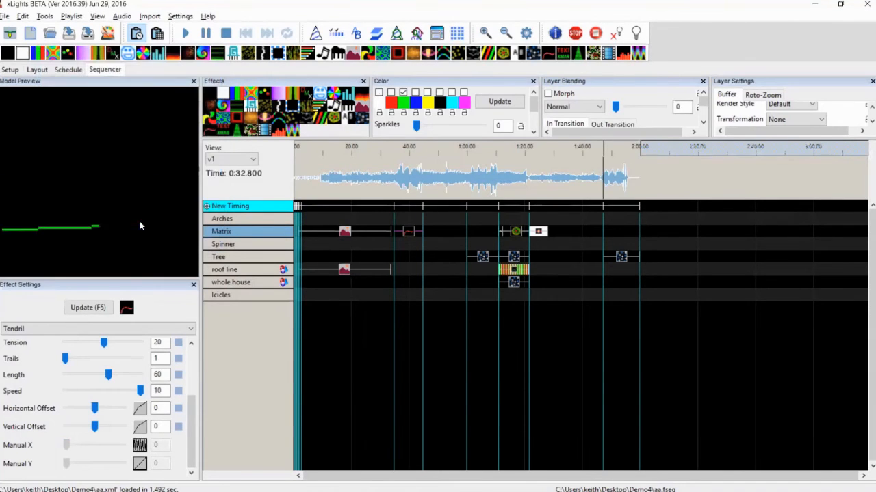
{"action": "left_click", "coordinate": [76, 343]}
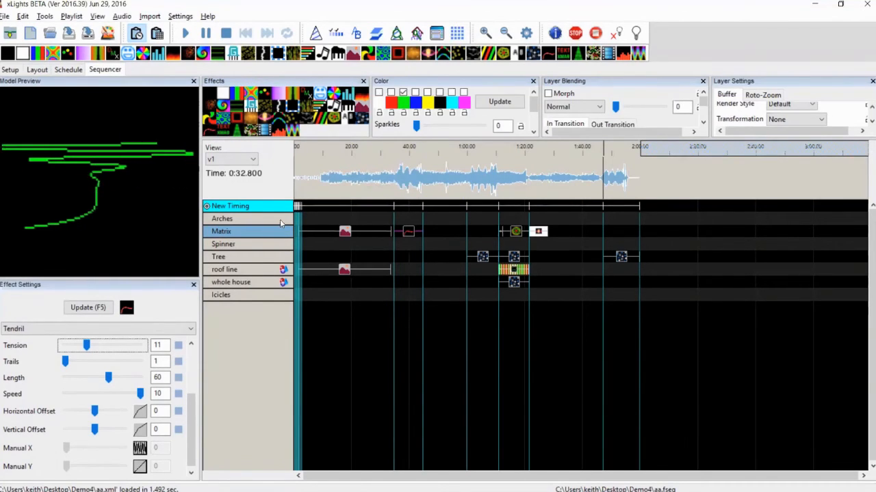
Add a Text effect to the Matrix row from about 0:45 to 1:00 with "Hello world" as its first line
{"action": "left_click_drag", "start_coordinate": [223, 127], "coordinate": [449, 231]}
{"action": "left_click", "coordinate": [138, 360]}
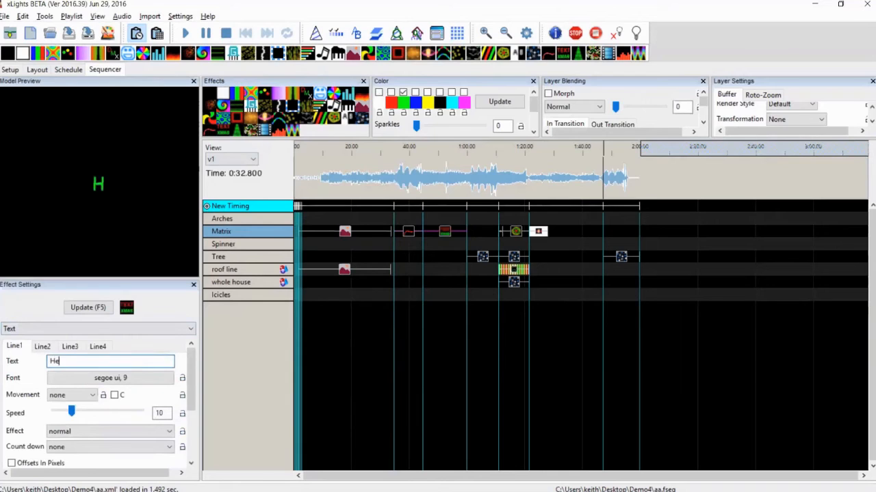
{"action": "type", "text": "Hello world"}
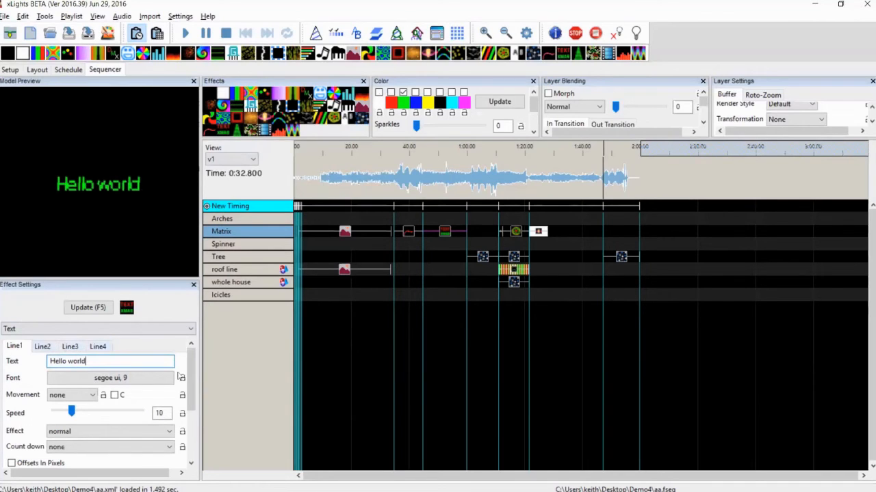
Enlarge the Effect Settings area so more of the Text effect's options fit on screen
{"action": "scroll", "coordinate": [193, 376], "scroll_direction": "down", "scroll_amount": 1}
{"action": "scroll", "coordinate": [191, 374], "scroll_direction": "up", "scroll_amount": 1}
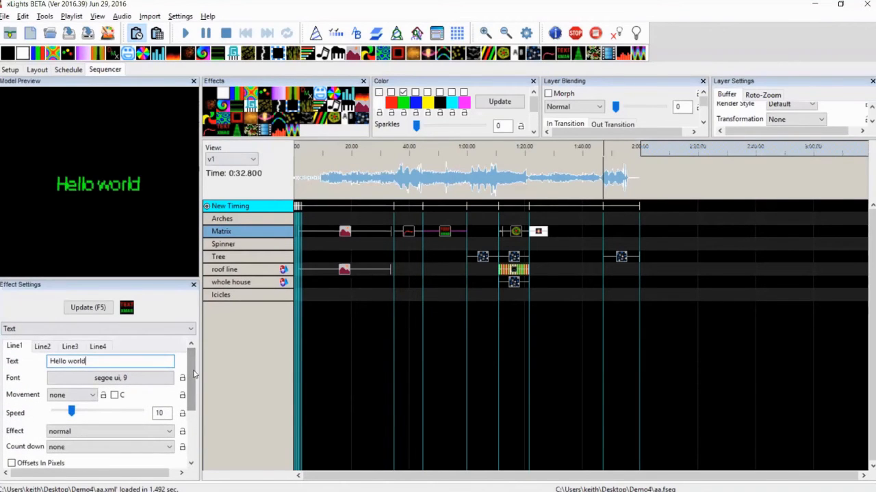
{"action": "scroll", "coordinate": [195, 388], "scroll_direction": "down", "scroll_amount": 4}
{"action": "scroll", "coordinate": [198, 381], "scroll_direction": "up", "scroll_amount": 2}
{"action": "scroll", "coordinate": [198, 381], "scroll_direction": "up", "scroll_amount": 2}
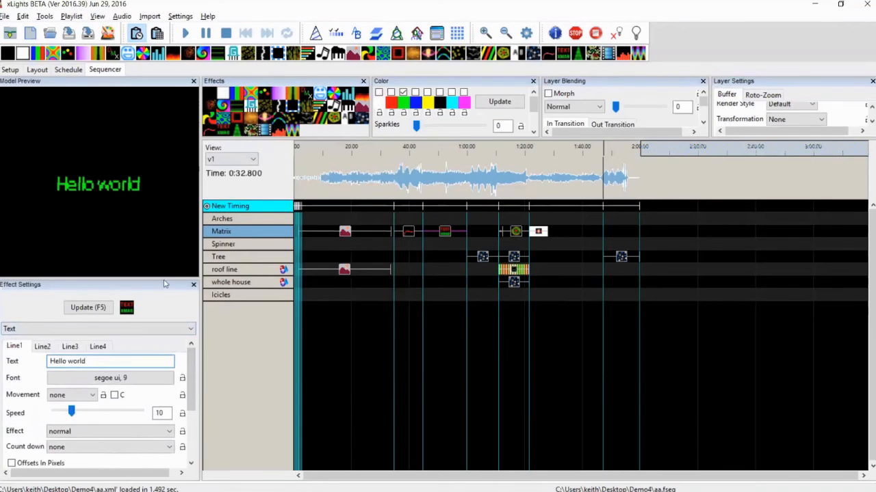
{"action": "left_click_drag", "start_coordinate": [163, 268], "coordinate": [161, 236]}
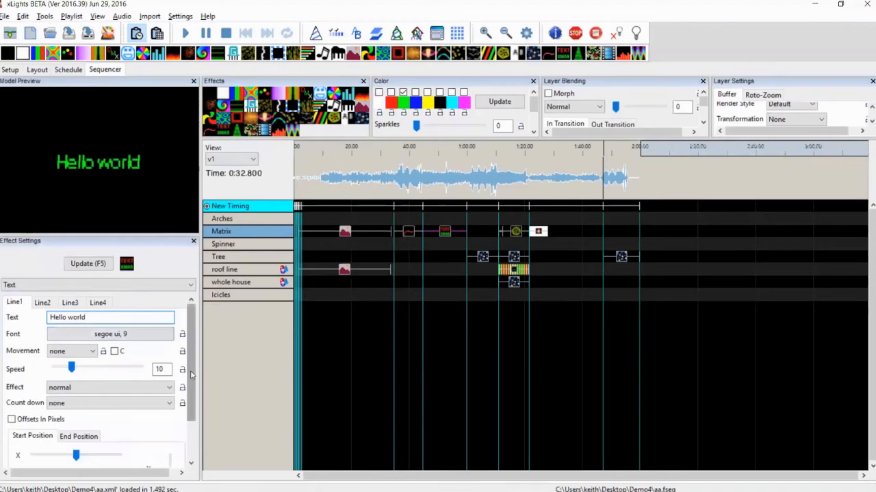
Preview the "Hello world" text with the left, wavey and down-right movements in turn
{"action": "left_click", "coordinate": [74, 351]}
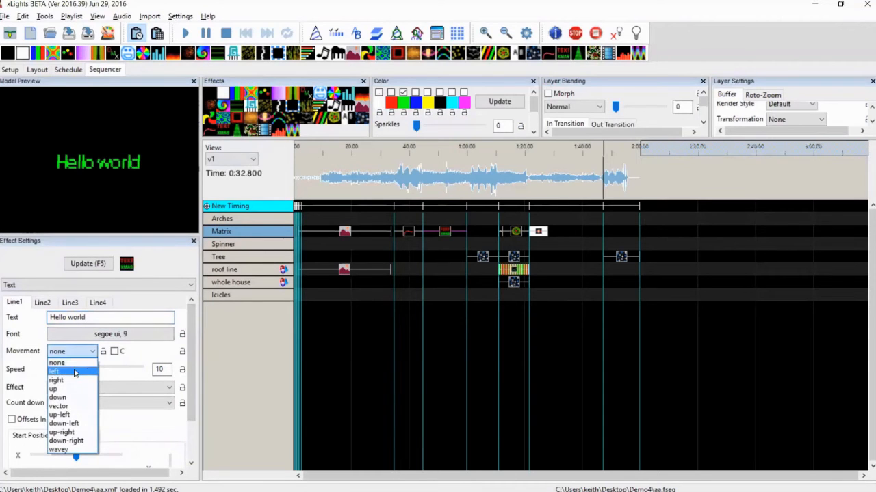
{"action": "left_click", "coordinate": [75, 372]}
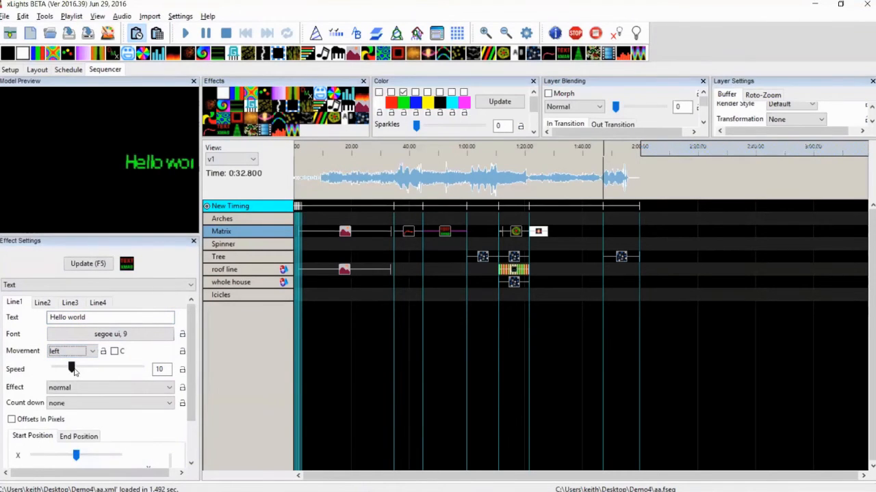
{"action": "left_click", "coordinate": [74, 353]}
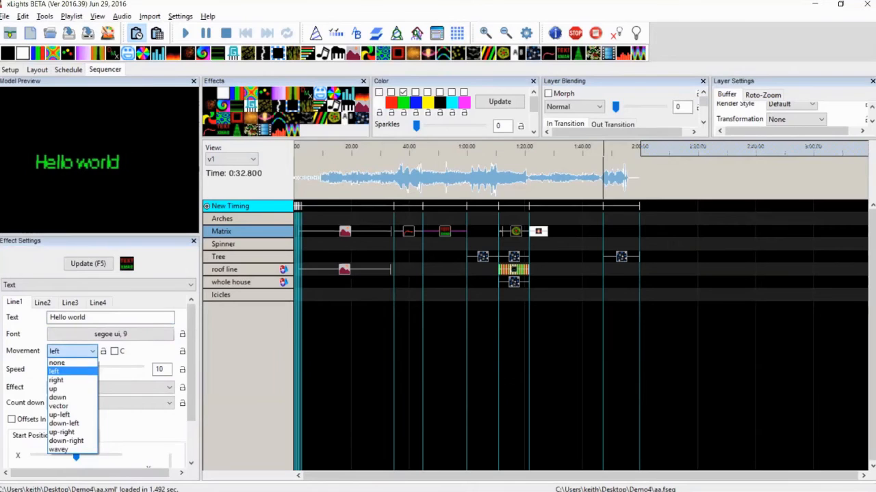
{"action": "left_click", "coordinate": [60, 450]}
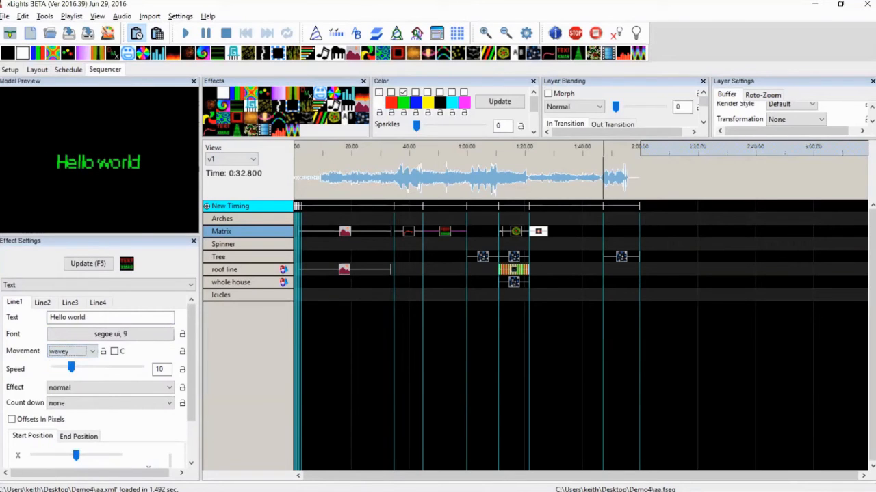
{"action": "left_click", "coordinate": [69, 353]}
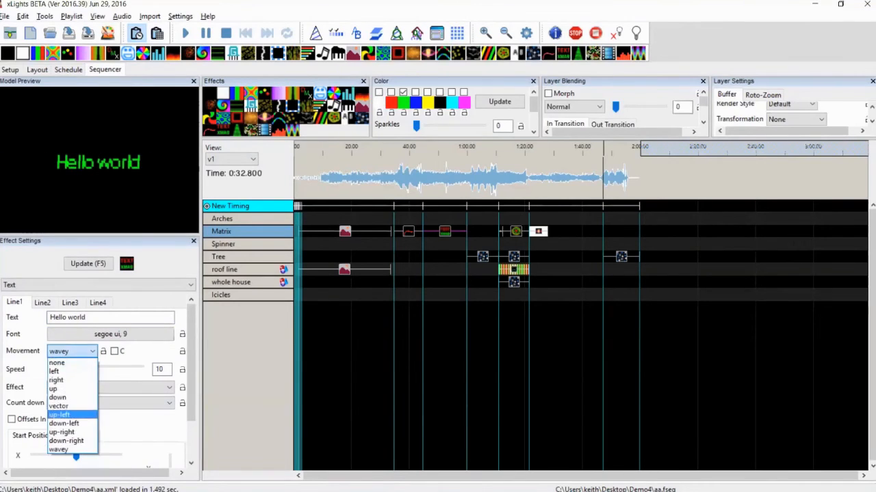
{"action": "left_click", "coordinate": [65, 440]}
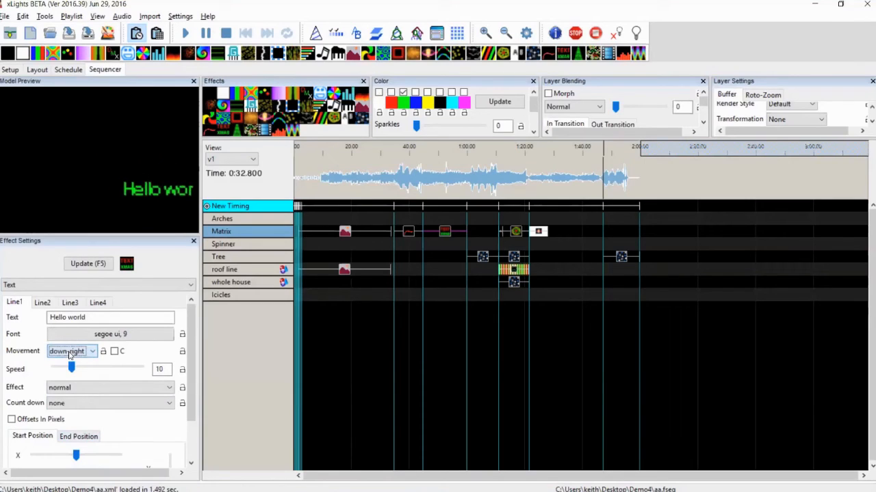
Set the text's speed to 40 and its effect to rotate up 45
{"action": "left_click_drag", "start_coordinate": [104, 369], "coordinate": [123, 367]}
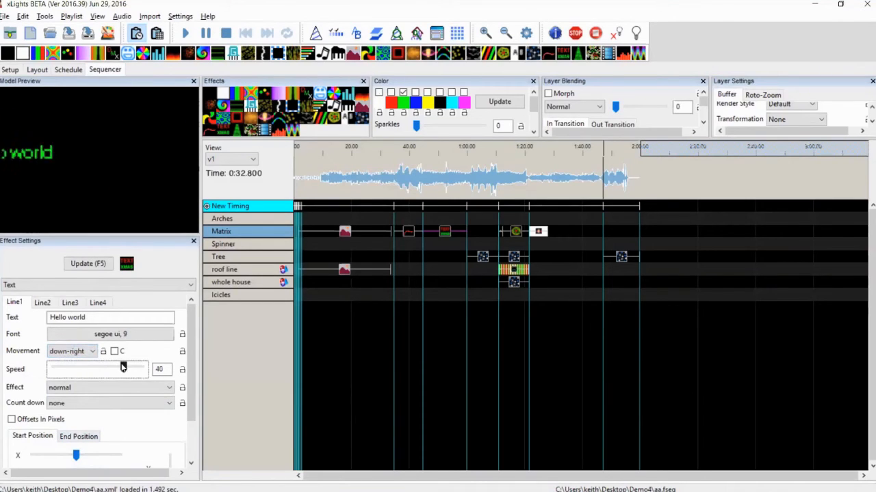
{"action": "left_click", "coordinate": [108, 387]}
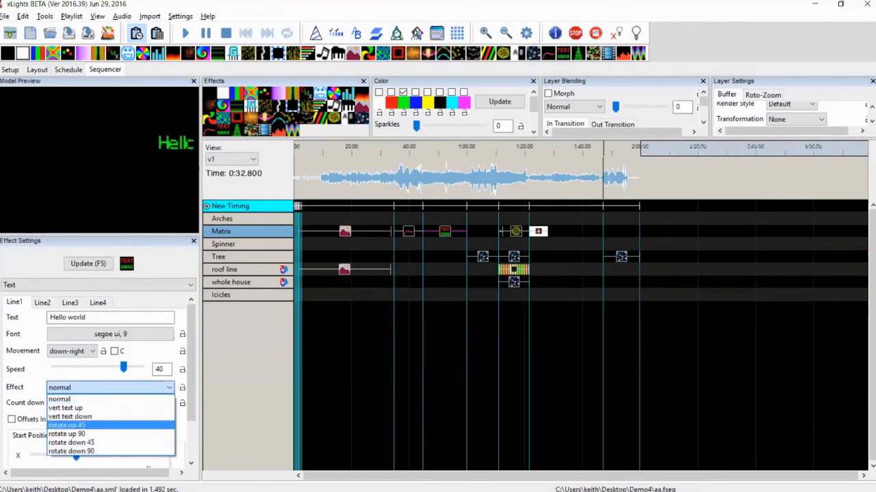
{"action": "left_click", "coordinate": [67, 425]}
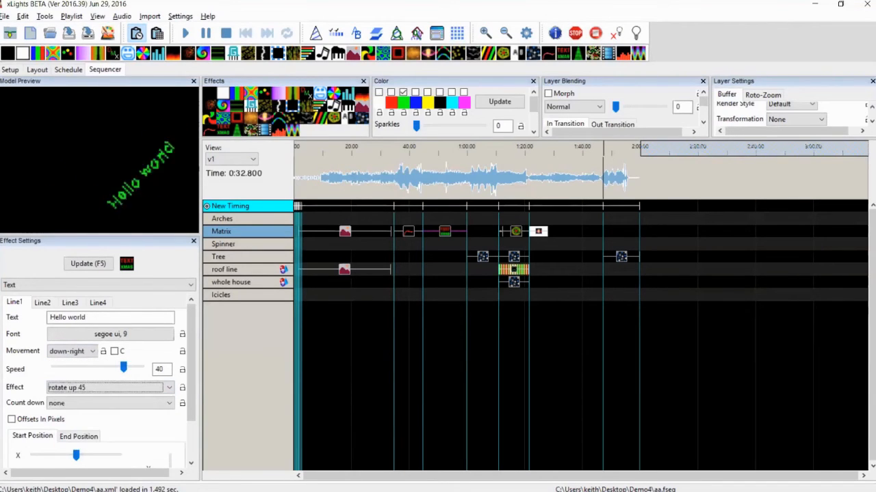
Set the count down to date 'd h m s' and replace the first line's text with 1 23:00:00
{"action": "left_click", "coordinate": [103, 403]}
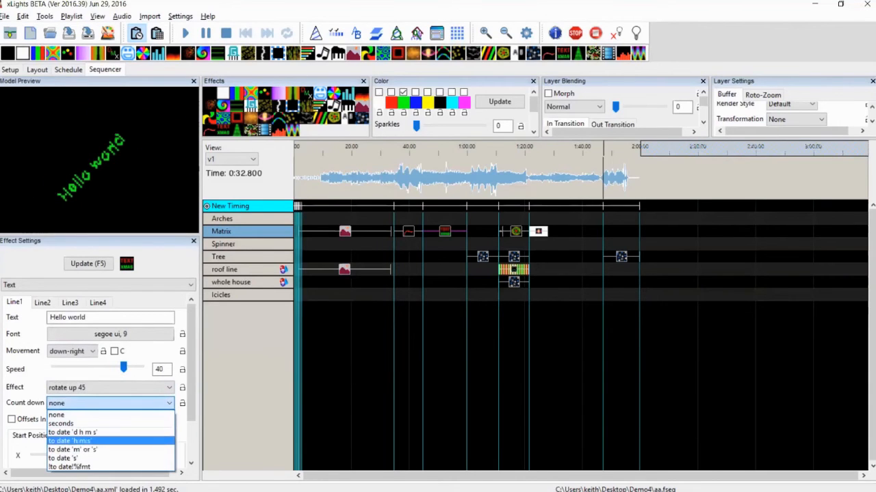
{"action": "left_click", "coordinate": [82, 433]}
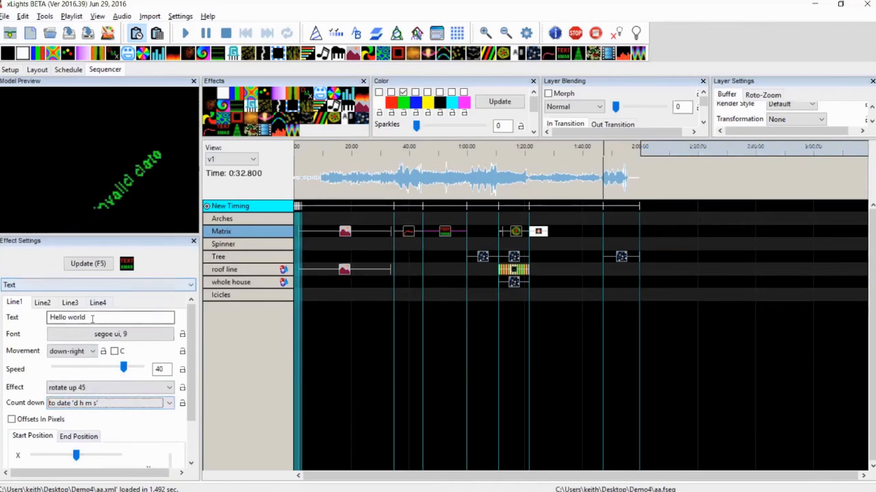
{"action": "left_click_drag", "start_coordinate": [92, 319], "coordinate": [9, 319]}
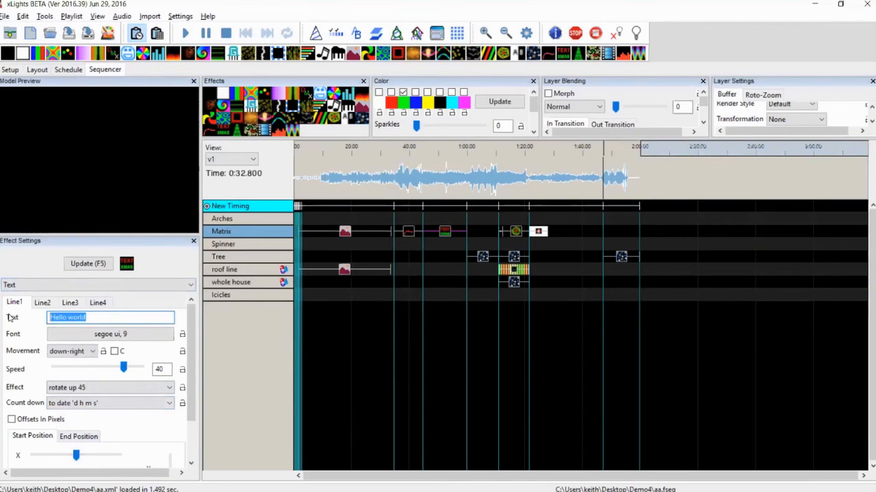
{"action": "type", "text": "1"}
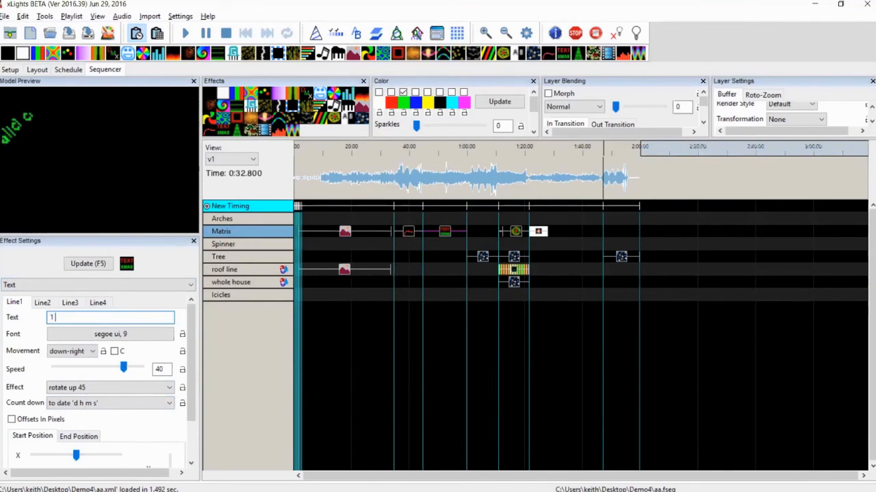
{"action": "type", "text": " 23"}
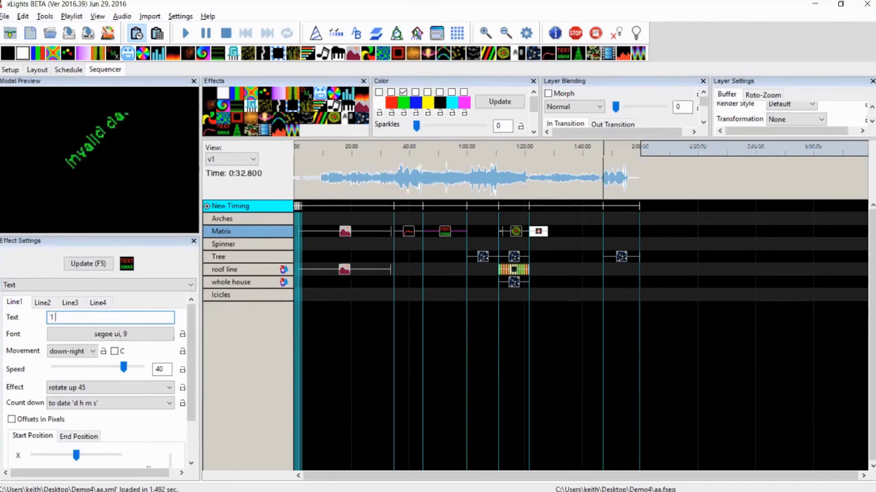
{"action": "type", "text": ":00:"}
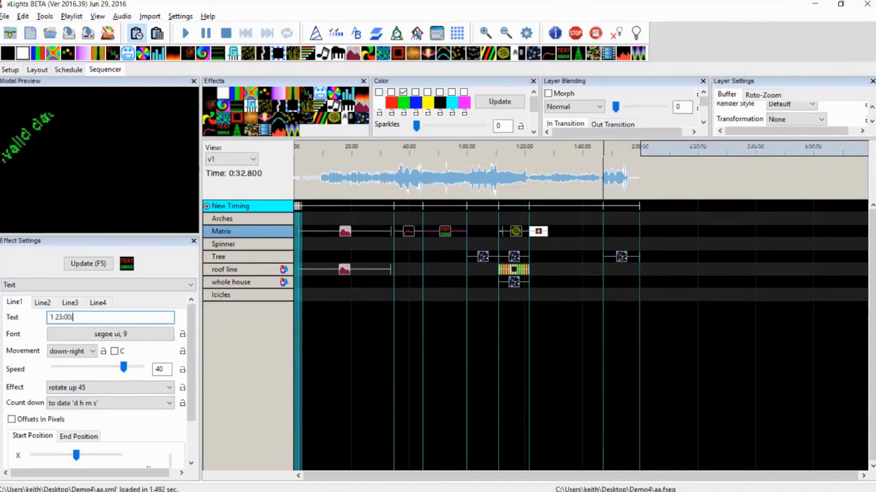
{"action": "type", "text": " 0 0"}
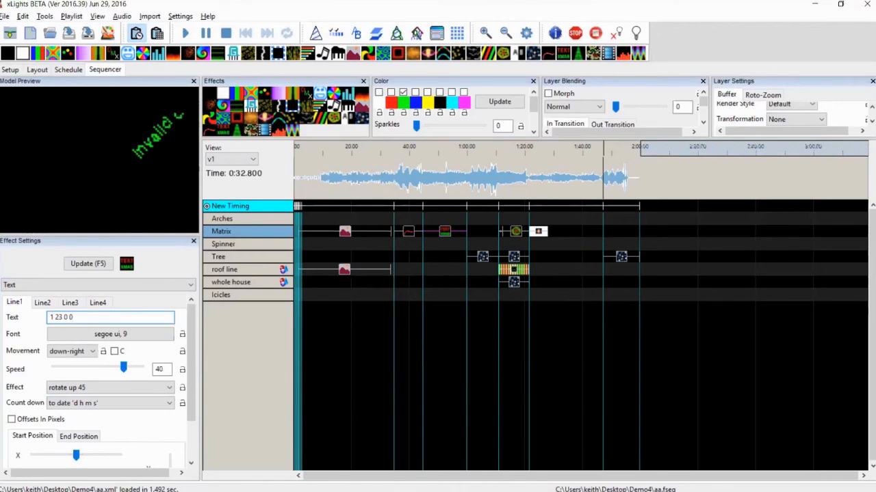
{"action": "left_click_drag", "start_coordinate": [74, 318], "coordinate": [62, 317]}
{"action": "type", "text": ":00:"}
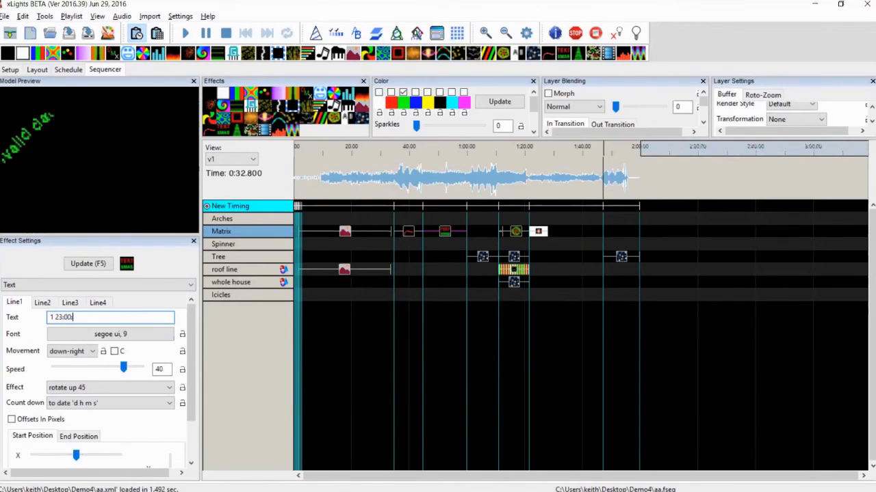
{"action": "type", "text": "00"}
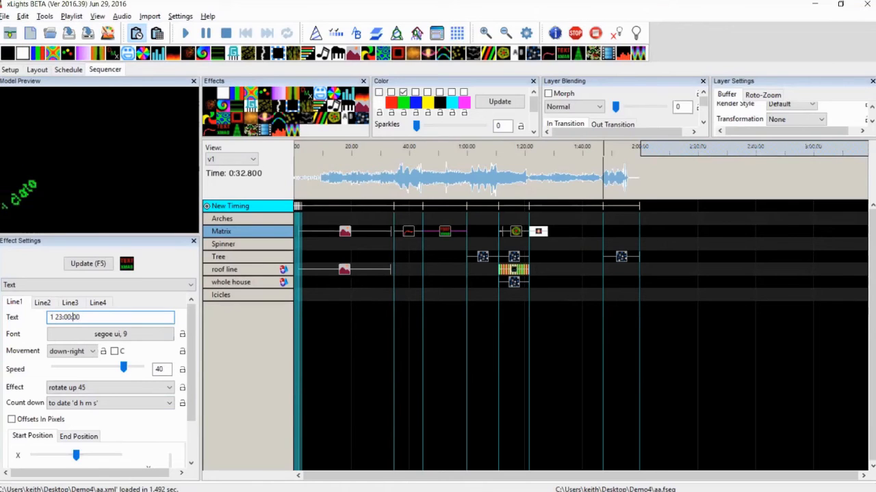
Try a colon and a period as the separator after the leading 1 in the countdown text
{"action": "key", "text": "Left"}
{"action": "key", "text": "Left"}
{"action": "key", "text": "Left"}
{"action": "key", "text": "Left"}
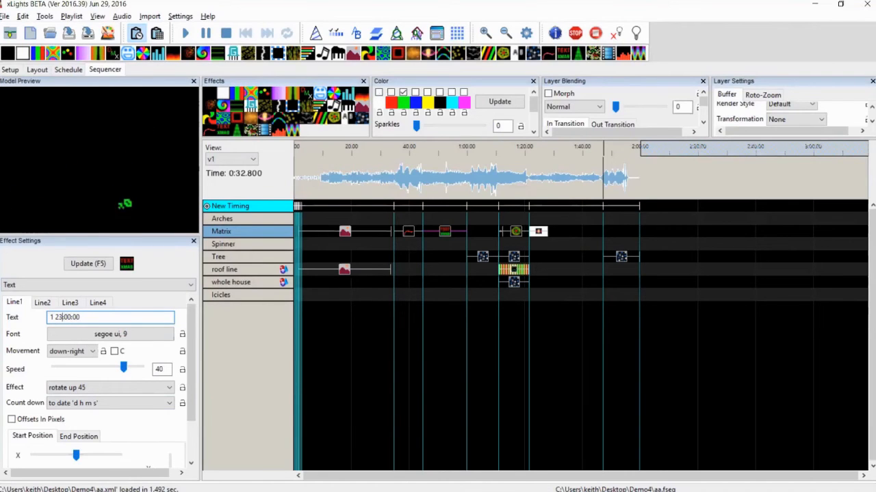
{"action": "key", "text": "Left"}
{"action": "key", "text": "Left"}
{"action": "key", "text": "BackSpace"}
{"action": "type", "text": ":"}
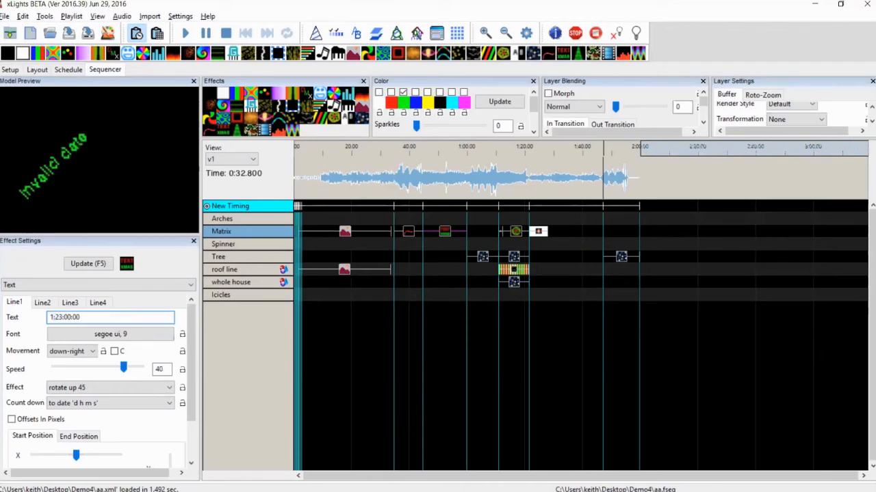
{"action": "key", "text": "Tab"}
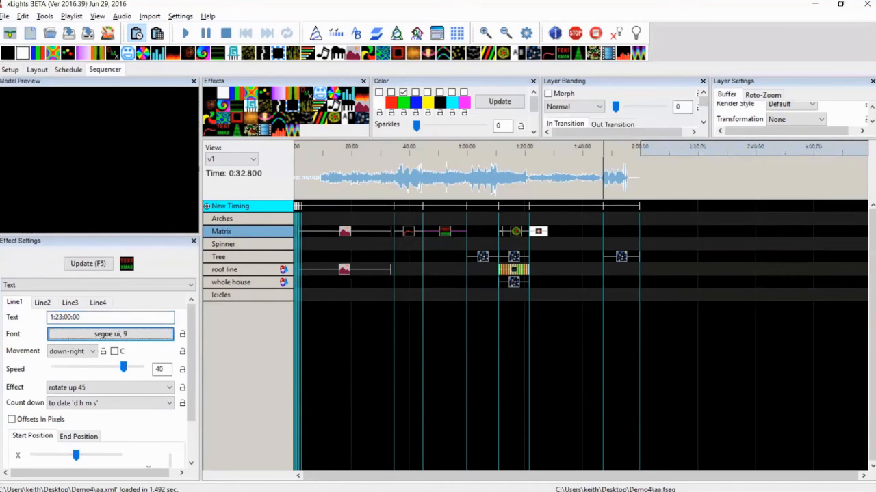
{"action": "left_click", "coordinate": [52, 319]}
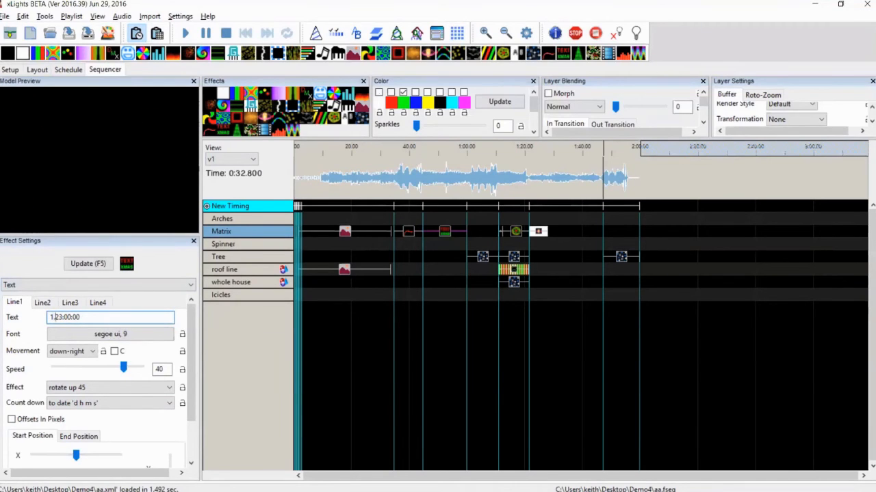
Switch the count down to seconds and replace the first line's text with 20
{"action": "left_click", "coordinate": [102, 403]}
{"action": "key", "text": "Up"}
{"action": "key", "text": "Up"}
{"action": "key", "text": "Up"}
{"action": "key", "text": "Up"}
{"action": "key", "text": "Return"}
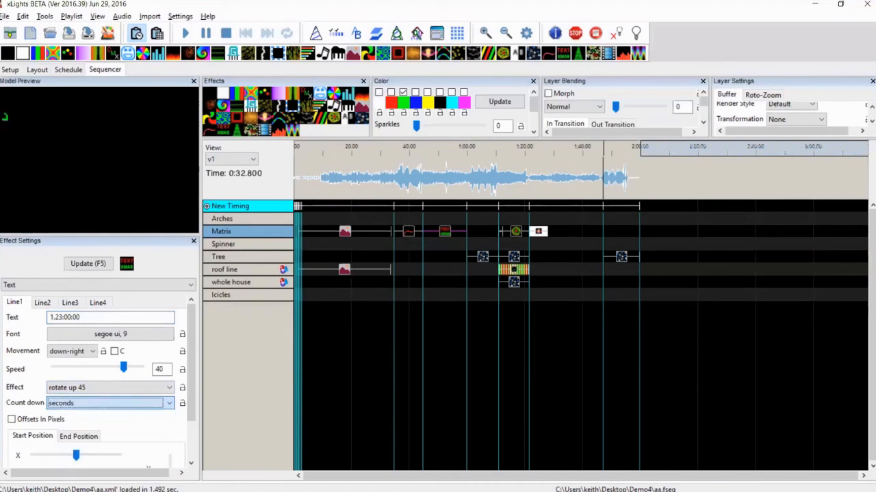
{"action": "left_click_drag", "start_coordinate": [95, 317], "coordinate": [11, 315]}
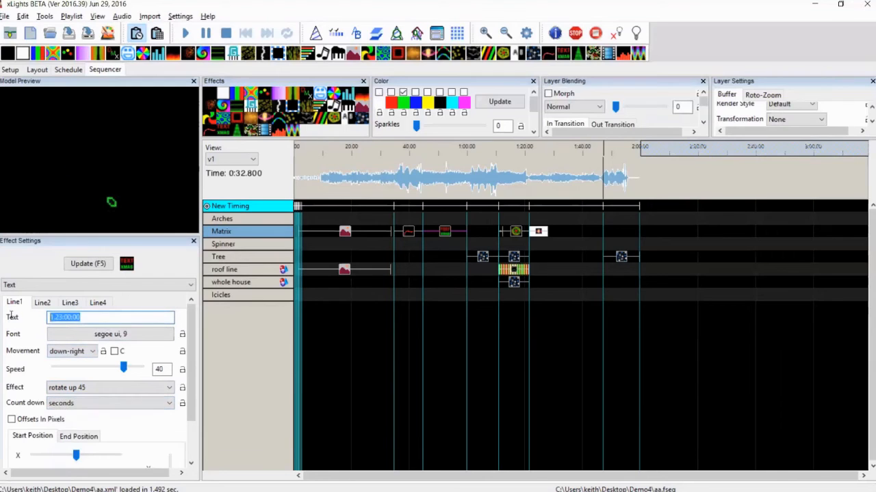
{"action": "type", "text": "20"}
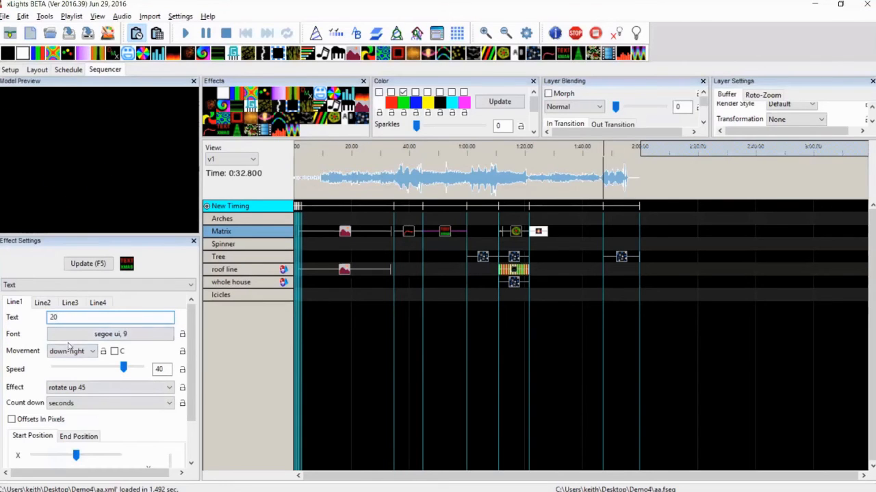
Set the countdown text's movement to none and its effect to normal
{"action": "left_click", "coordinate": [69, 349]}
{"action": "left_click", "coordinate": [64, 366]}
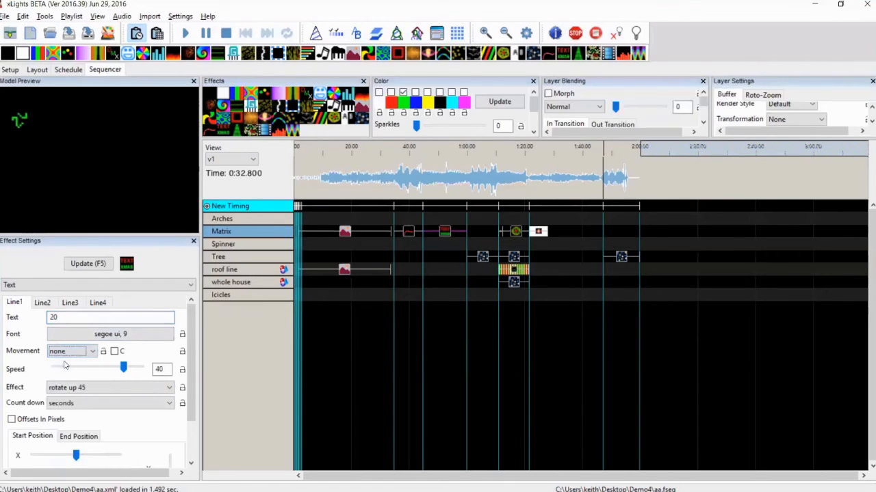
{"action": "left_click", "coordinate": [82, 387]}
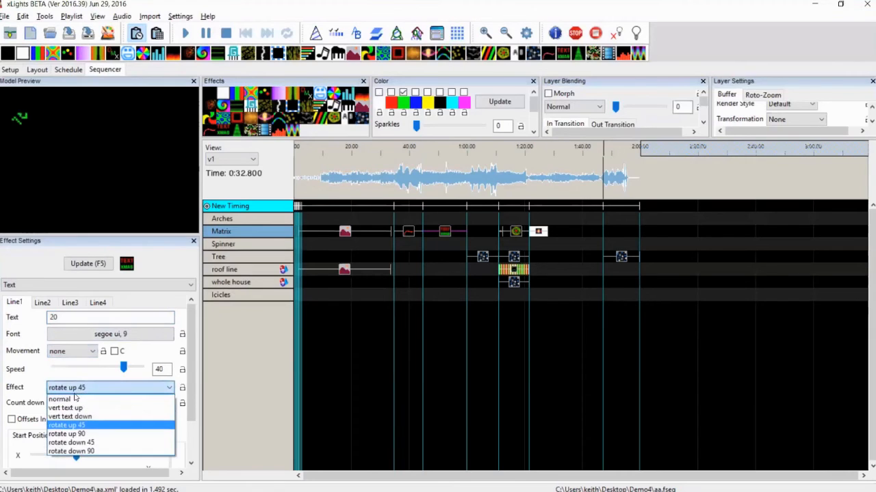
{"action": "left_click", "coordinate": [72, 398]}
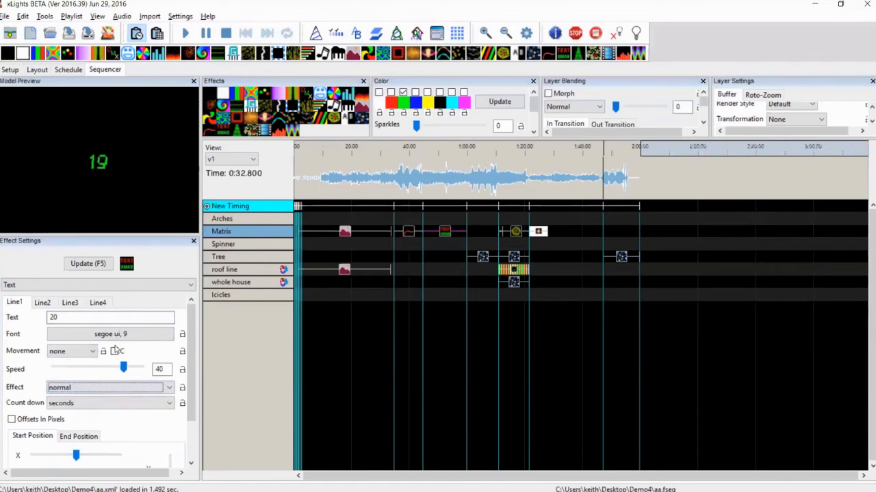
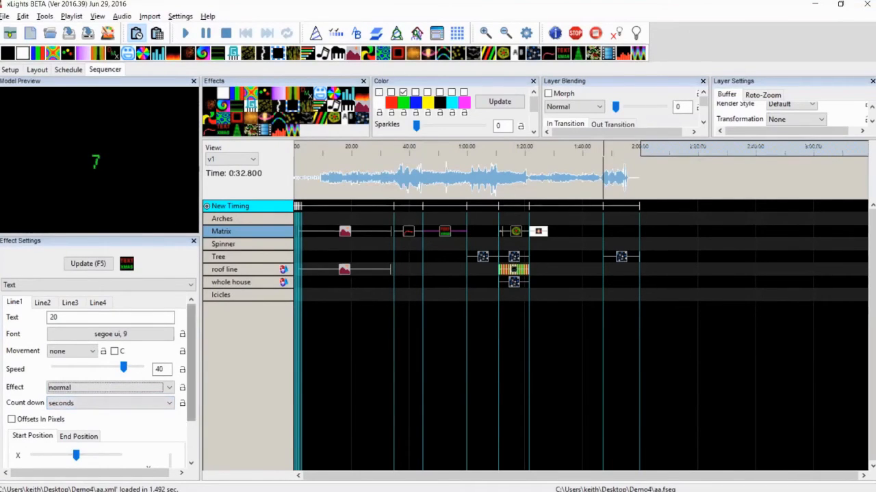
{"action": "scroll", "coordinate": [96, 369], "scroll_direction": "down", "scroll_amount": 1}
{"action": "scroll", "coordinate": [96, 383], "scroll_direction": "down", "scroll_amount": 1}
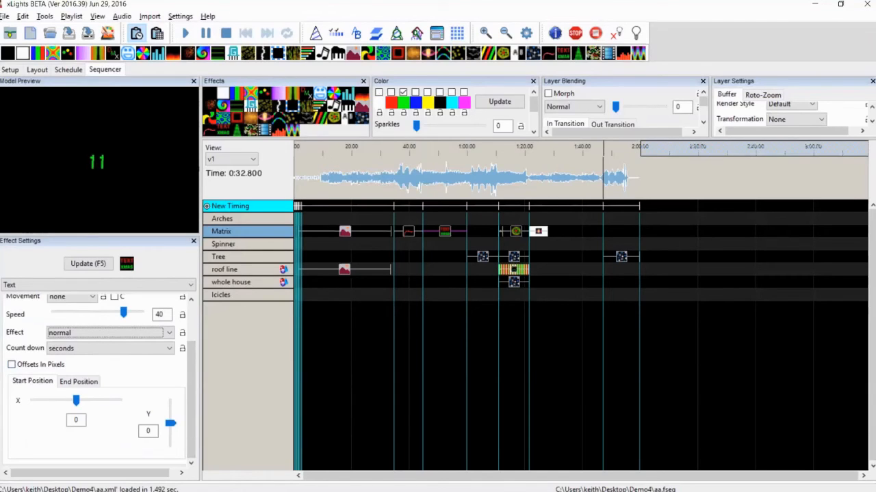
{"action": "left_click_drag", "start_coordinate": [192, 381], "coordinate": [187, 333]}
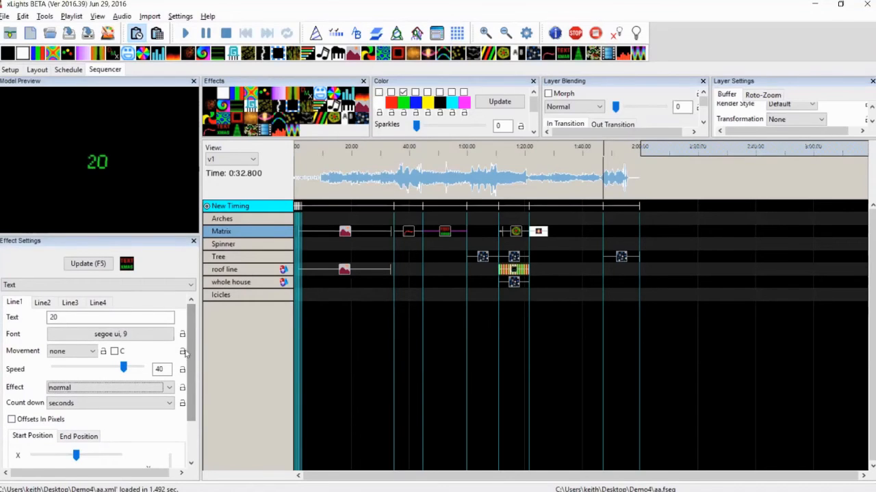
{"action": "left_click", "coordinate": [104, 334]}
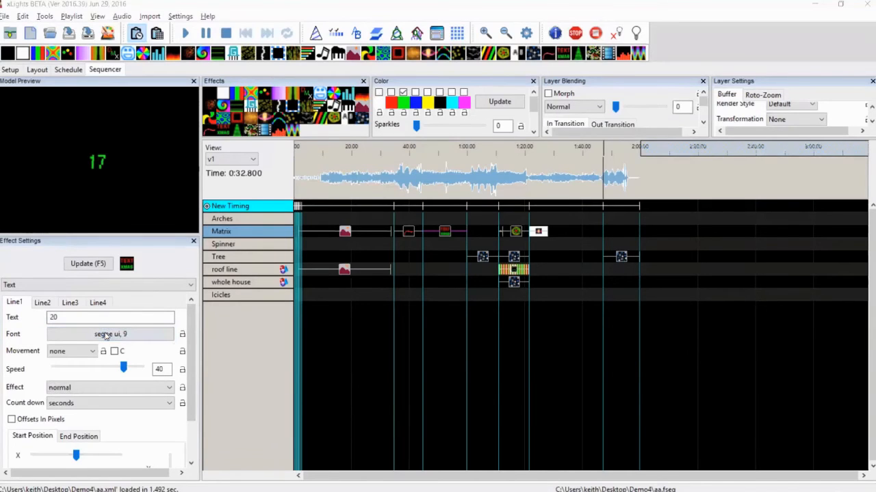
{"action": "left_click", "coordinate": [222, 335]}
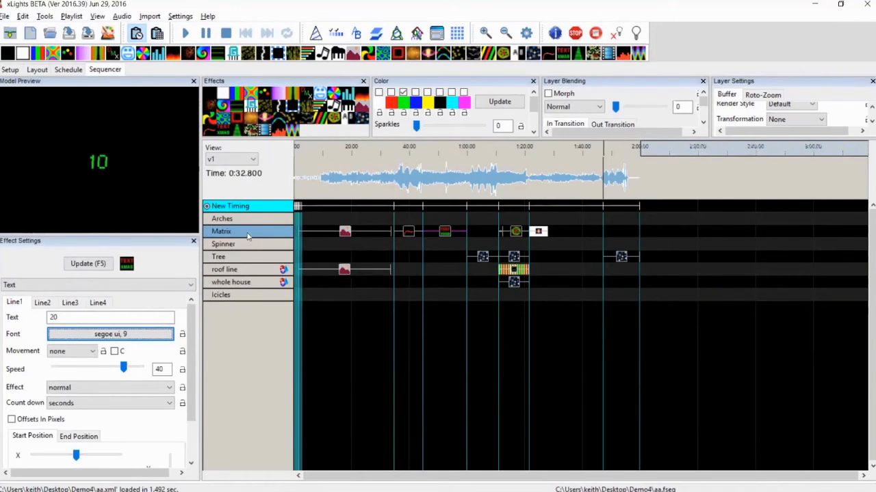
Insert two additional layers below the Matrix model's existing layer
{"action": "right_click", "coordinate": [248, 236]}
{"action": "left_click", "coordinate": [270, 251]}
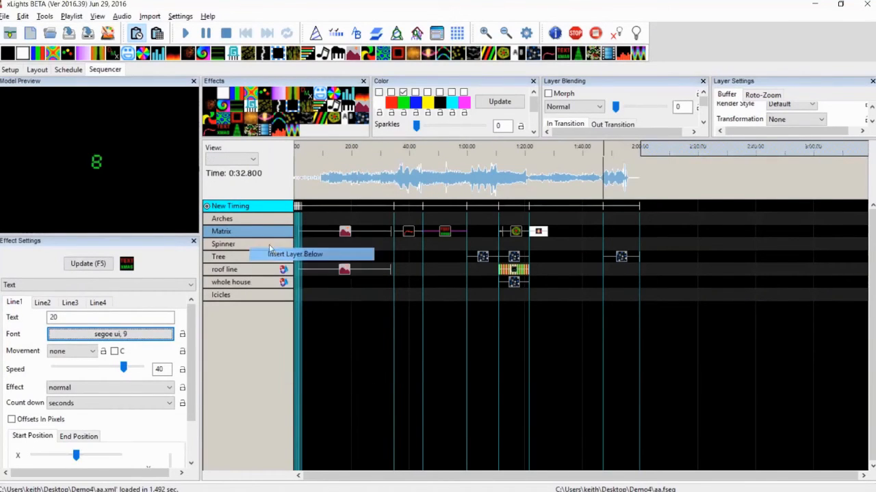
{"action": "right_click", "coordinate": [257, 234]}
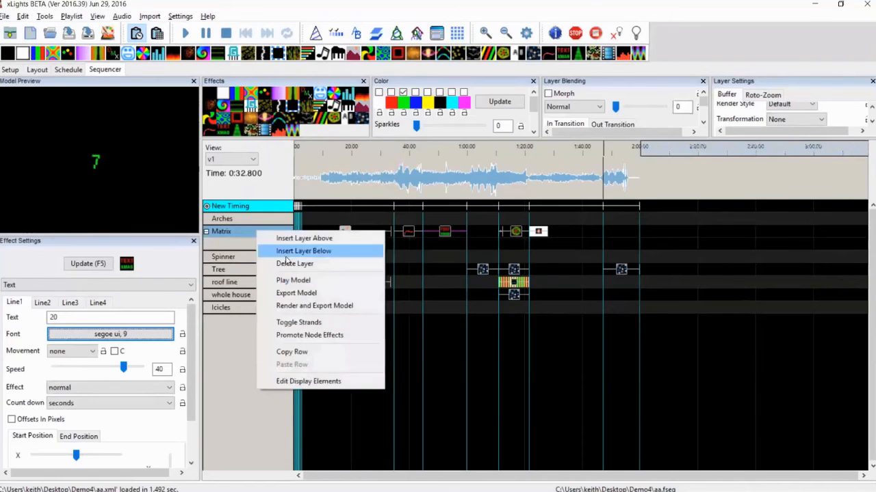
{"action": "left_click", "coordinate": [287, 251]}
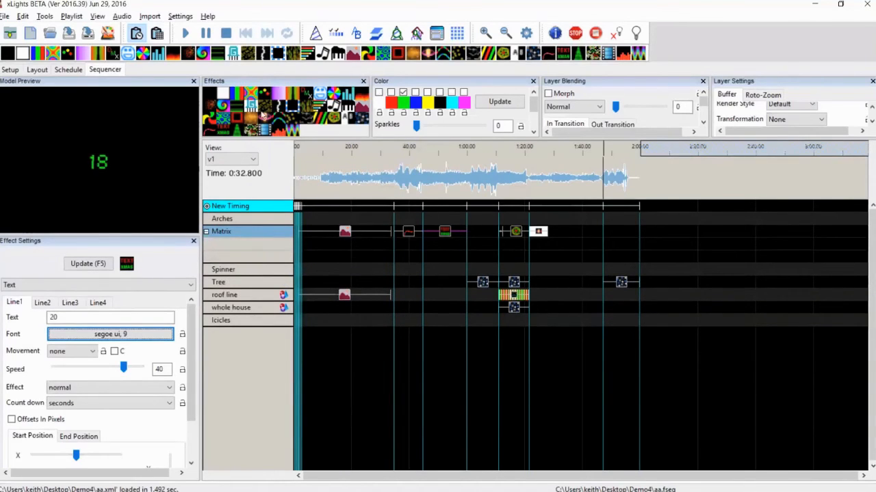
Place a Text effect on each of the three Matrix layers in the timing interval starting at 1:00
{"action": "left_click_drag", "start_coordinate": [236, 132], "coordinate": [483, 232]}
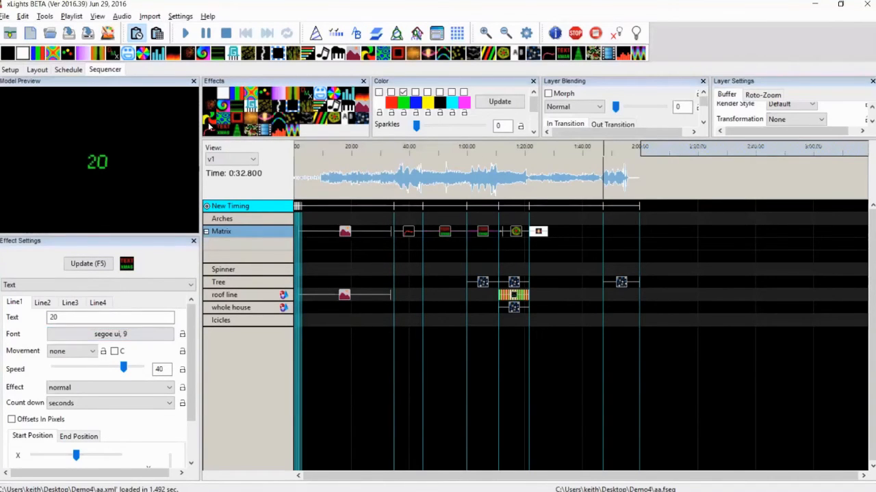
{"action": "left_click_drag", "start_coordinate": [229, 127], "coordinate": [483, 249]}
{"action": "left_click_drag", "start_coordinate": [233, 130], "coordinate": [483, 257]}
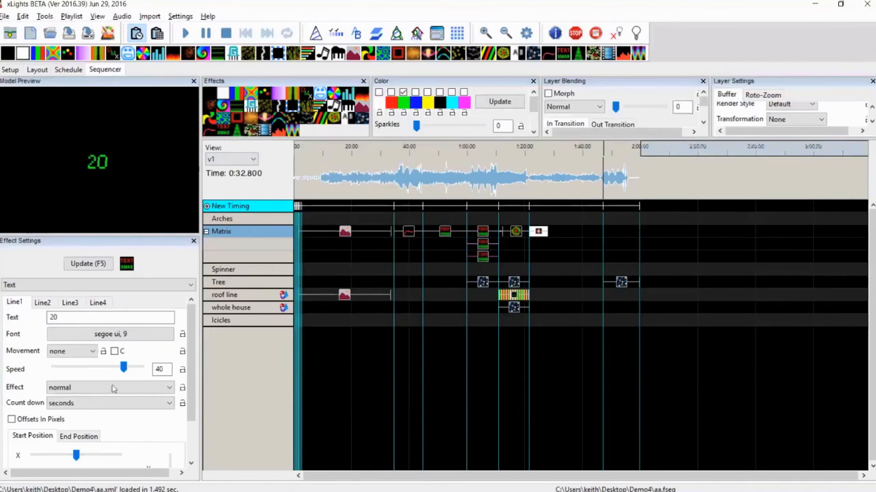
Set the count down to none for the new Text effects on all three Matrix layers
{"action": "left_click", "coordinate": [102, 403]}
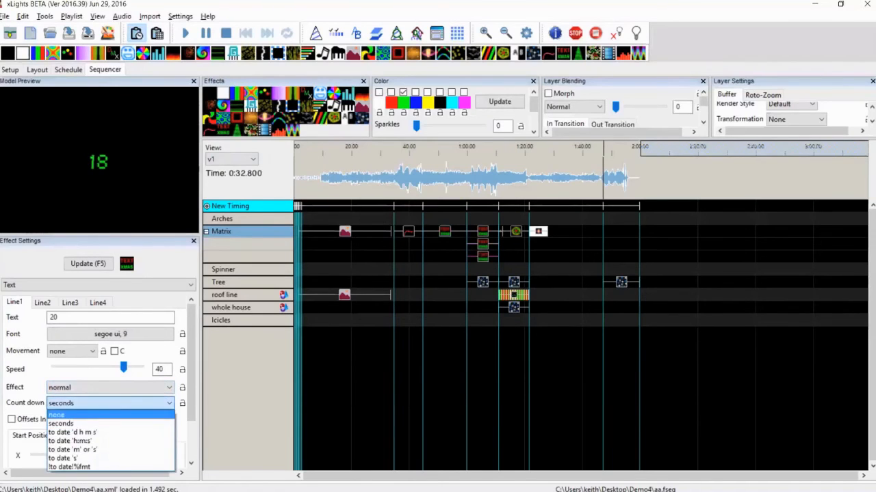
{"action": "left_click", "coordinate": [75, 414]}
{"action": "left_click", "coordinate": [483, 244]}
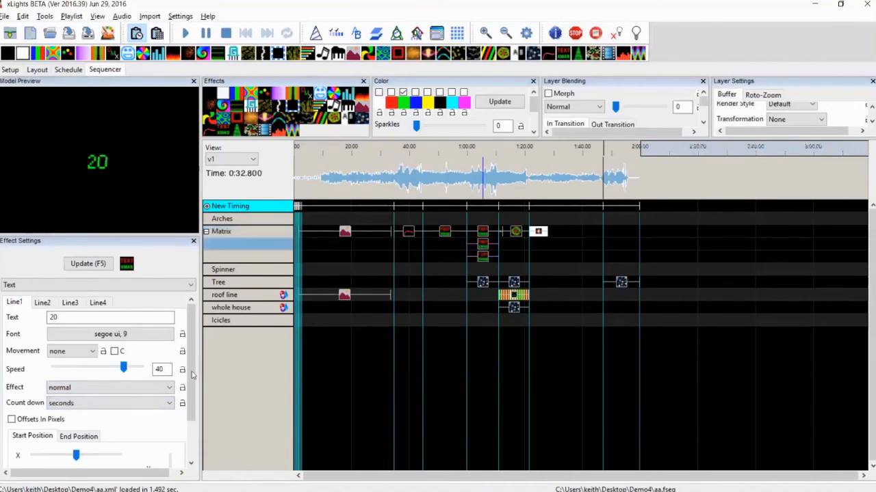
{"action": "left_click", "coordinate": [102, 403]}
{"action": "left_click", "coordinate": [75, 415]}
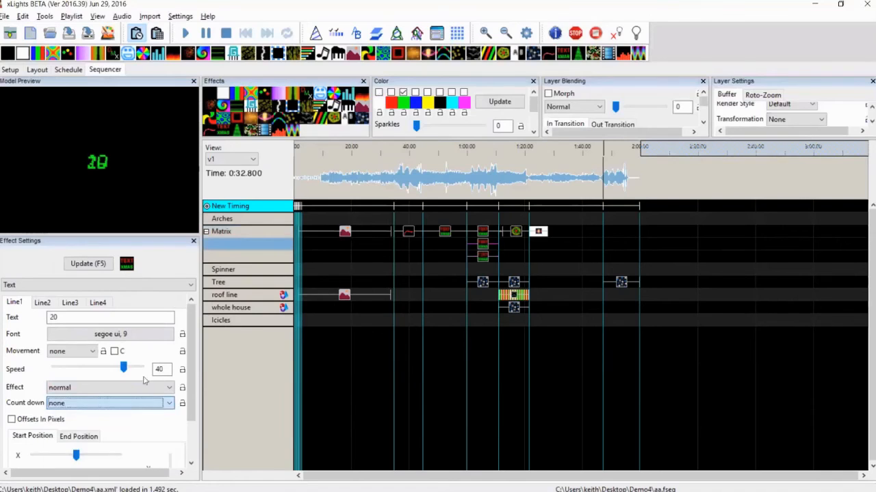
{"action": "left_click", "coordinate": [483, 231]}
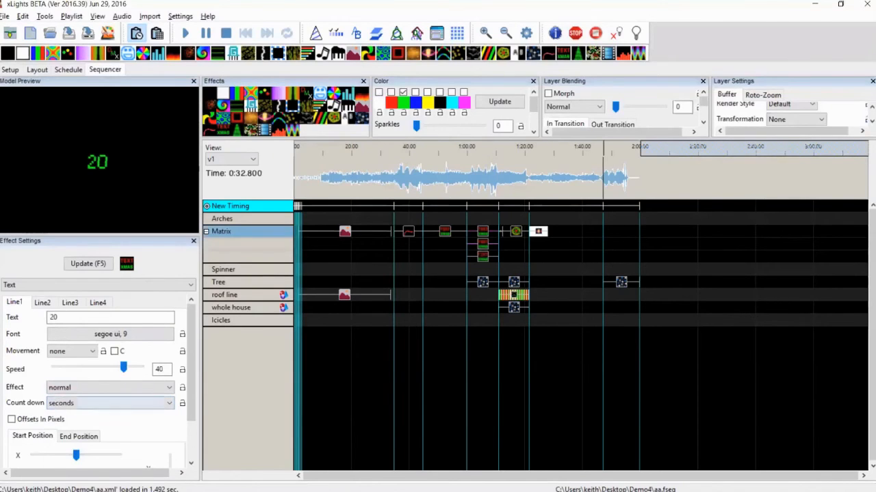
{"action": "left_click", "coordinate": [102, 403]}
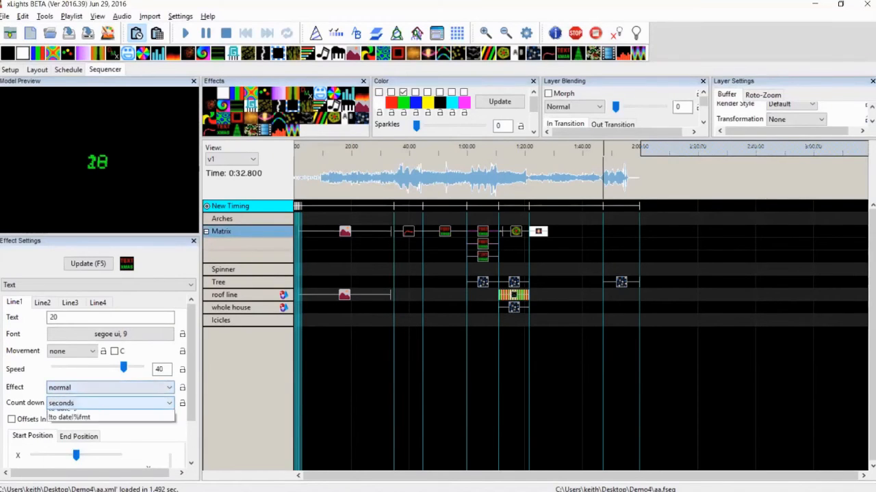
{"action": "left_click", "coordinate": [75, 414]}
Change the first Matrix layer's text to "H l" and the second layer's text to "e o"
{"action": "left_click", "coordinate": [84, 321]}
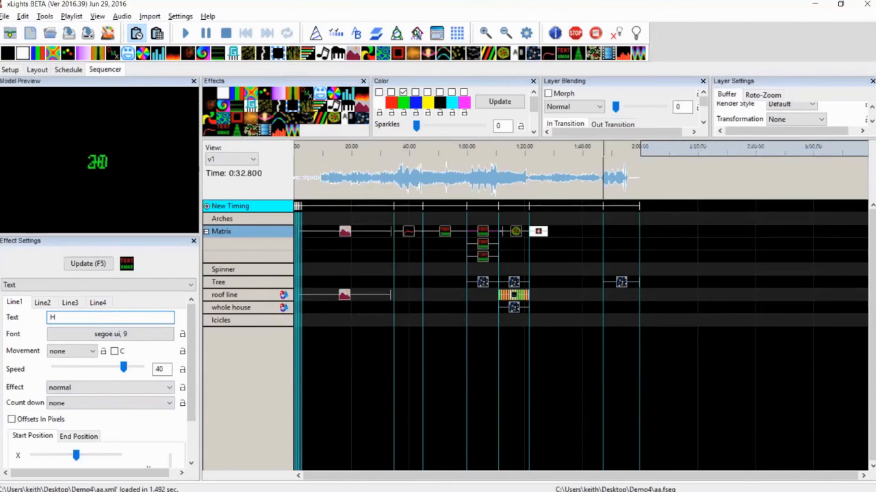
{"action": "type", "text": "H I"}
{"action": "left_click", "coordinate": [482, 244]}
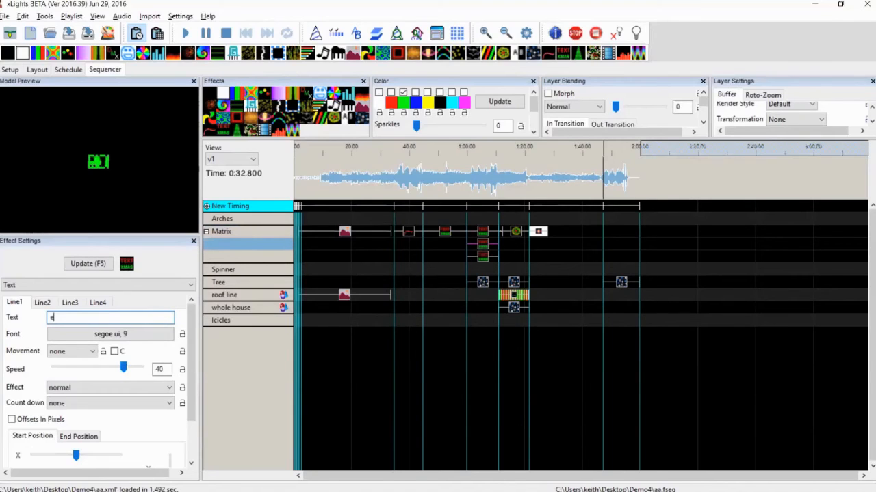
{"action": "type", "text": "e o"}
Replace the third Matrix layer's text with a single "l" preceded by spaces
{"action": "left_click", "coordinate": [483, 239]}
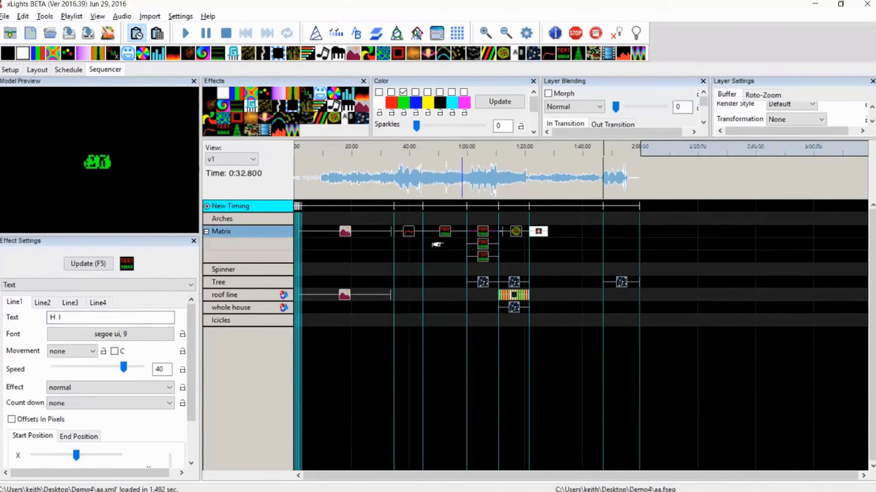
{"action": "left_click", "coordinate": [481, 254]}
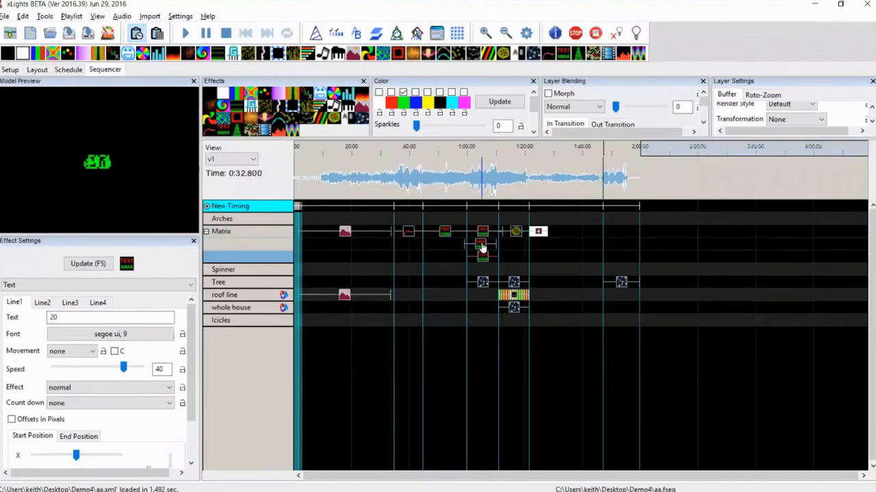
{"action": "left_click", "coordinate": [482, 244]}
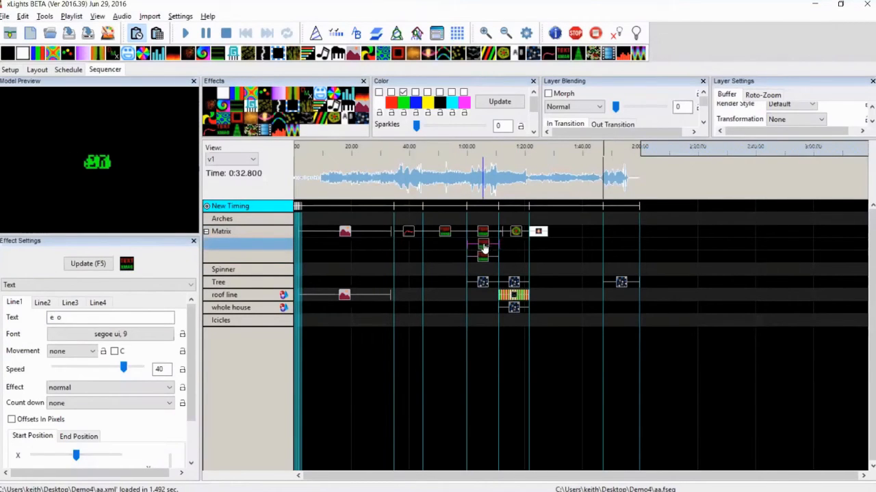
{"action": "left_click", "coordinate": [482, 256]}
{"action": "left_click", "coordinate": [122, 316]}
{"action": "key", "text": "BackSpace"}
{"action": "key", "text": "BackSpace"}
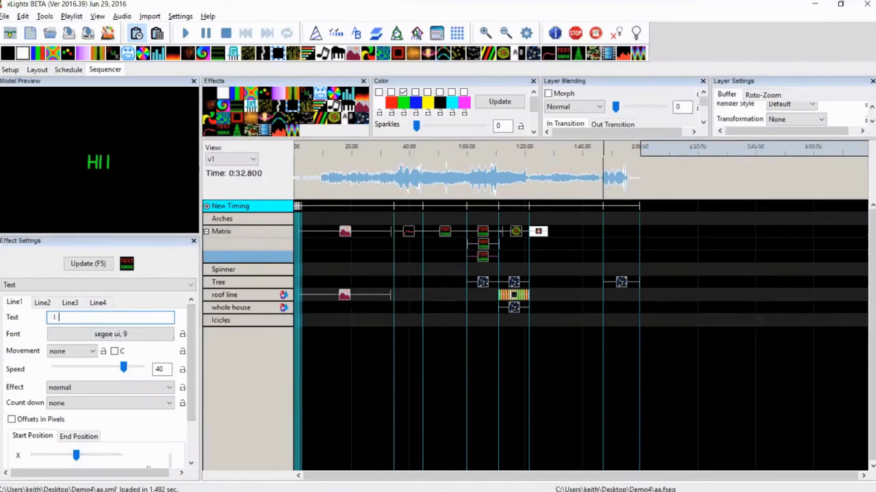
Adjust the letter spacing of "e o" on the second Matrix layer and "H l" on the first
{"action": "left_click", "coordinate": [483, 253]}
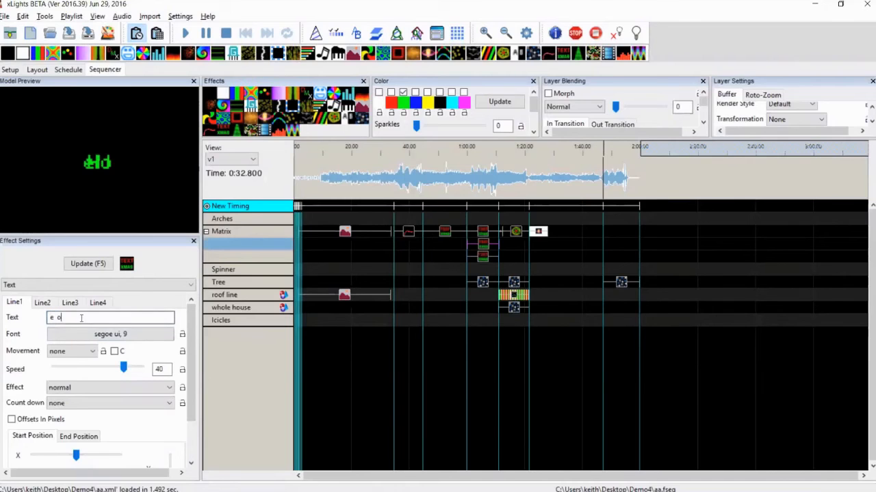
{"action": "left_click", "coordinate": [483, 233]}
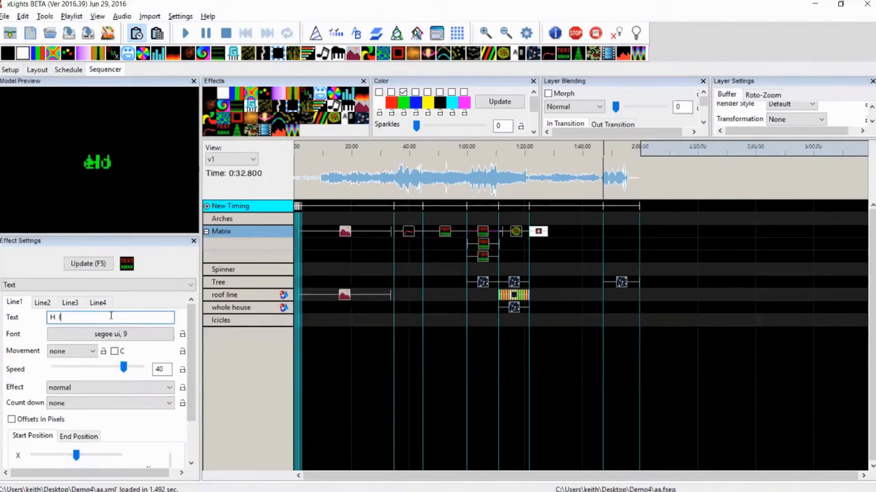
{"action": "type", "text": "l"}
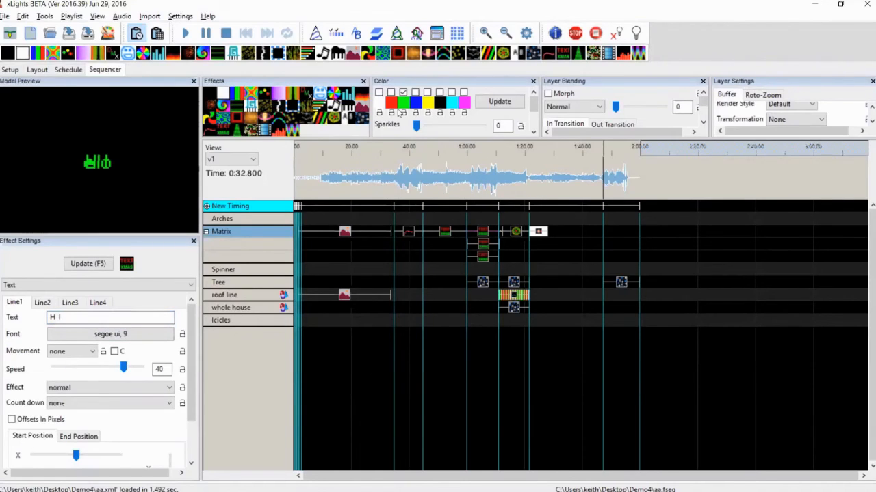
Color the first Matrix layer's text red and enable white for the third layer's text
{"action": "left_click", "coordinate": [390, 92]}
{"action": "left_click", "coordinate": [482, 258]}
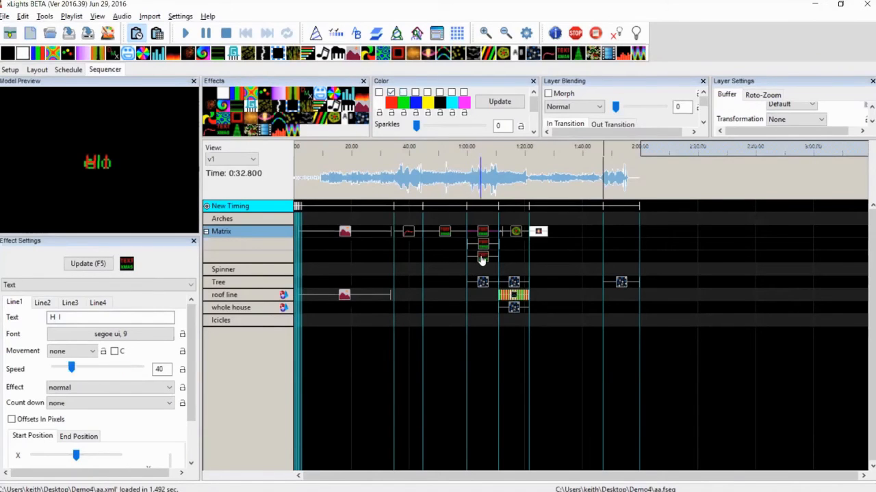
{"action": "left_click", "coordinate": [483, 258]}
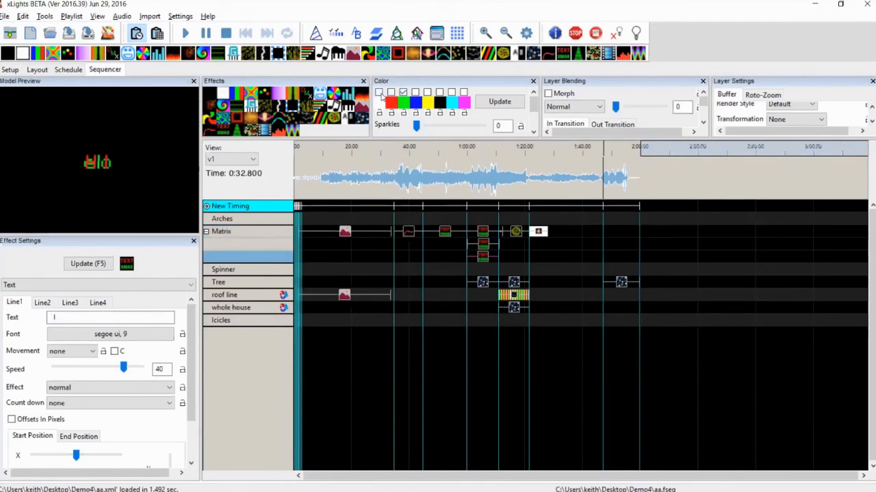
Set the third Matrix layer's text font to Courier New, Regular, size 9
{"action": "left_click", "coordinate": [93, 340]}
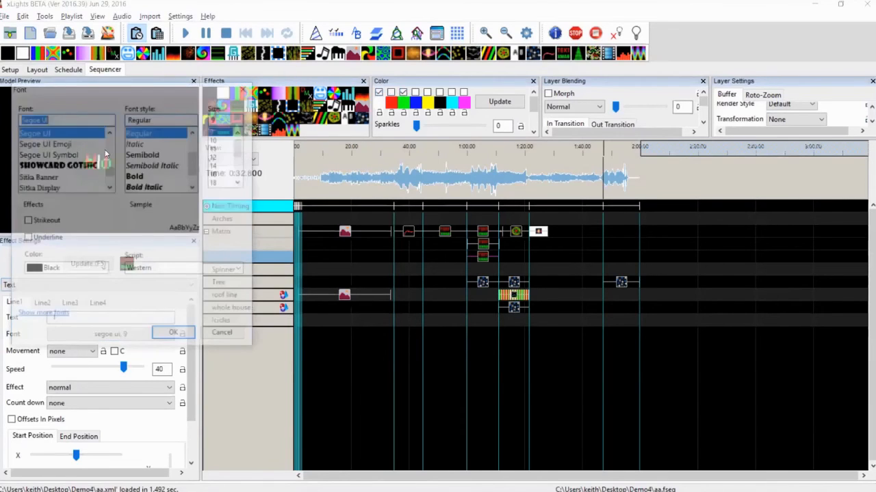
{"action": "scroll", "coordinate": [113, 152], "scroll_direction": "up", "scroll_amount": 15}
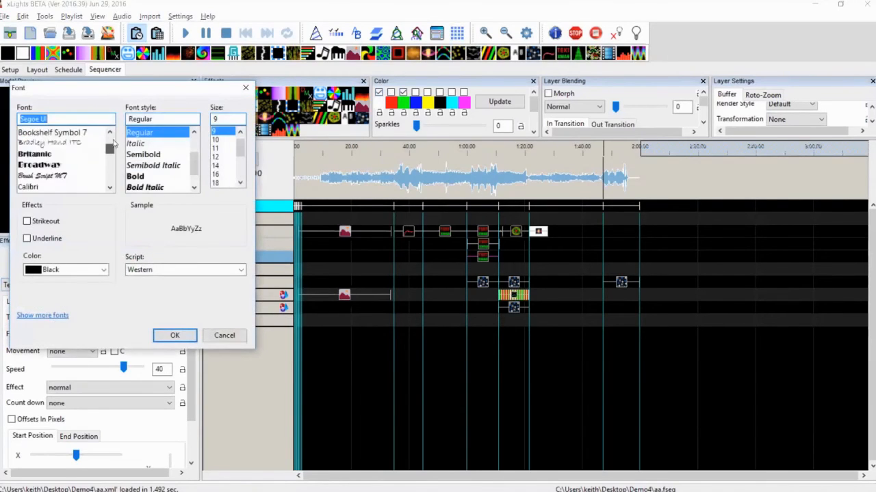
{"action": "scroll", "coordinate": [113, 147], "scroll_direction": "up", "scroll_amount": 2}
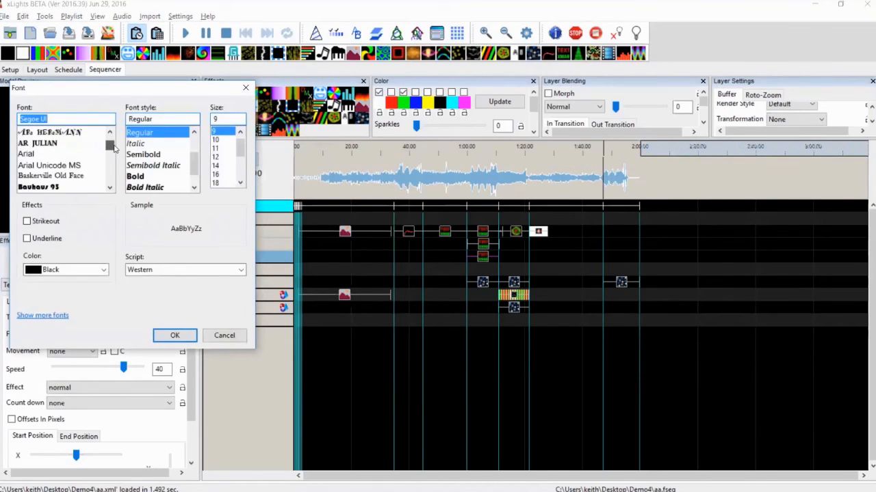
{"action": "type", "text": "cou"}
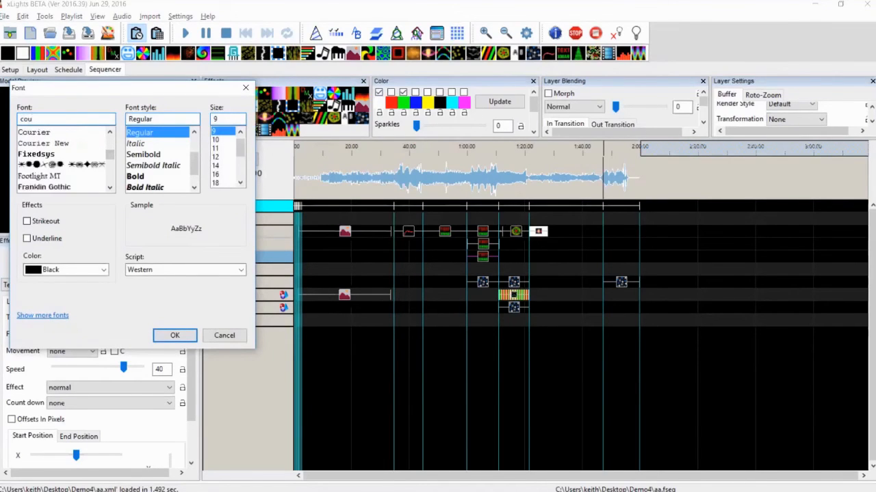
{"action": "left_click", "coordinate": [41, 143]}
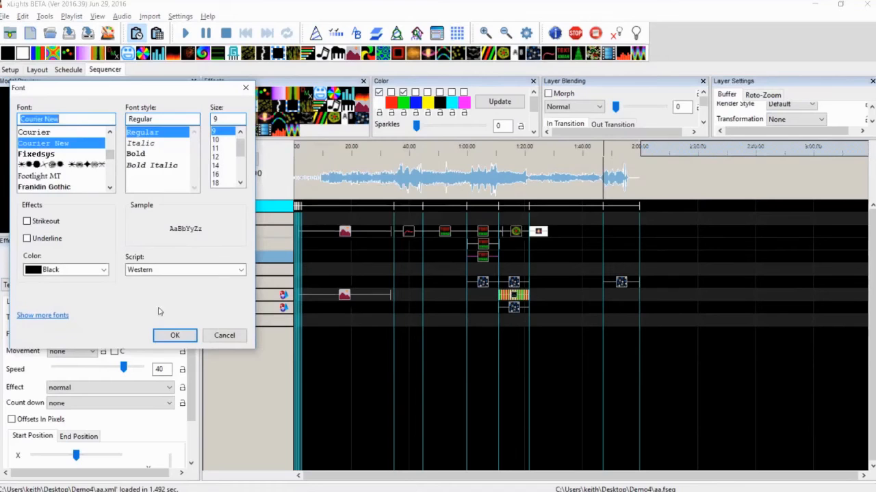
{"action": "left_click", "coordinate": [172, 335]}
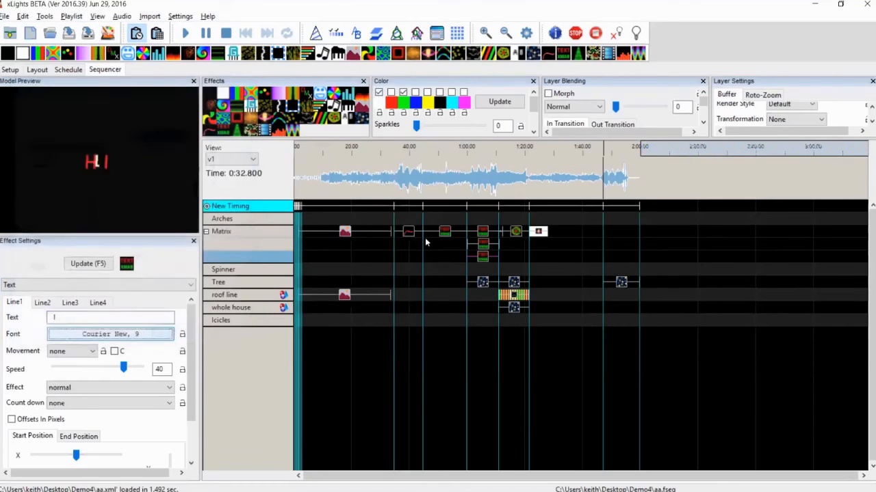
Set the font of the "e o" text on the second Matrix layer to Courier New, Regular, size 9
{"action": "left_click", "coordinate": [482, 245]}
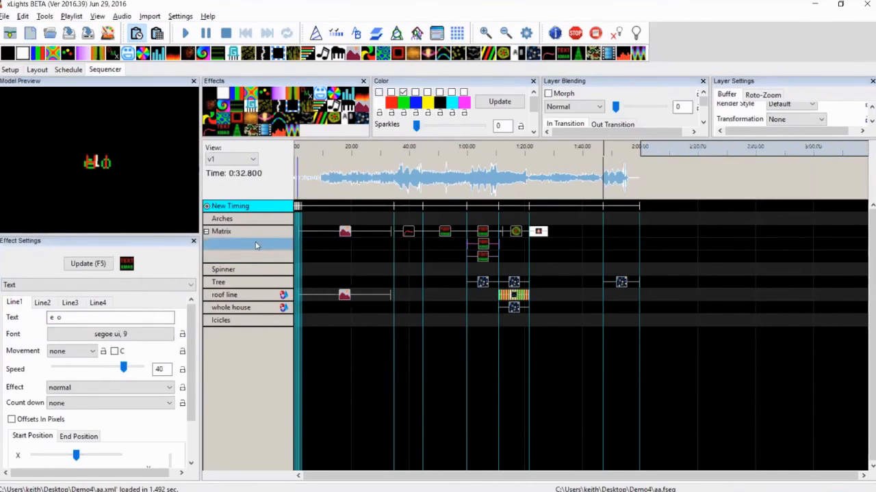
{"action": "left_click", "coordinate": [110, 334]}
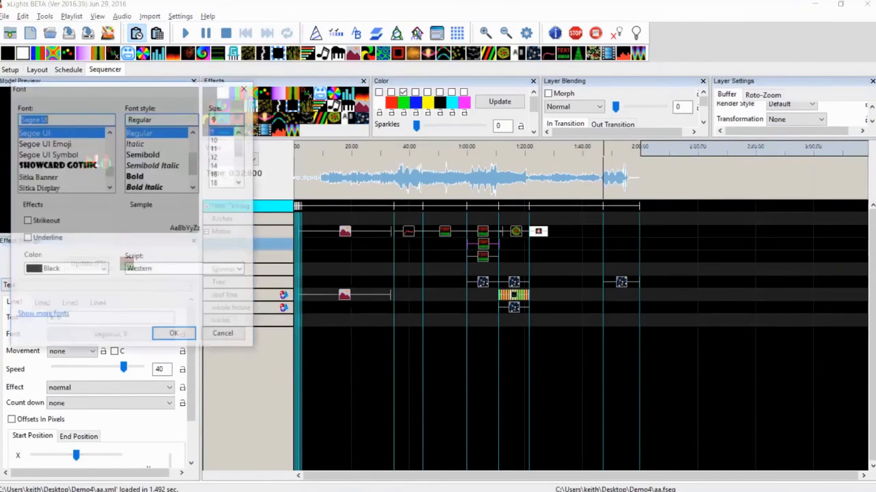
{"action": "type", "text": "cour"}
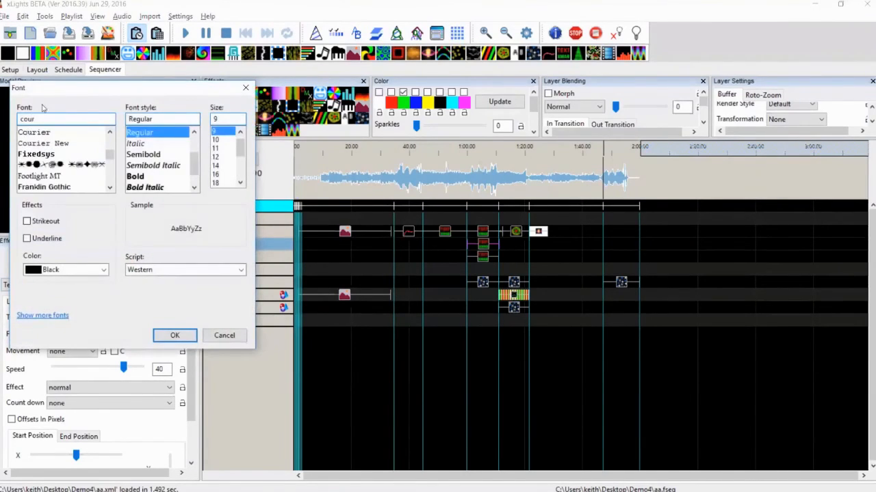
{"action": "left_click", "coordinate": [45, 143]}
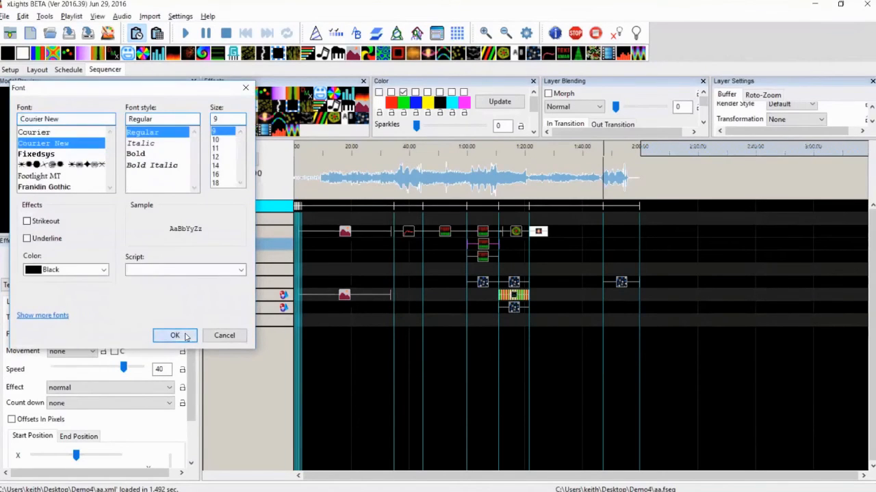
{"action": "left_click", "coordinate": [175, 335]}
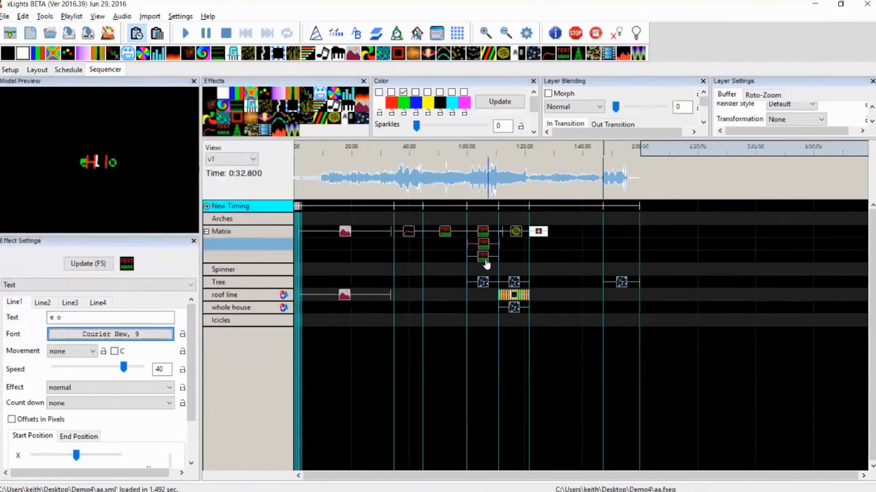
Set the font of the "H l" text on the first Matrix layer to Courier New, Regular, size 9, and recheck the other layers
{"action": "left_click", "coordinate": [484, 260]}
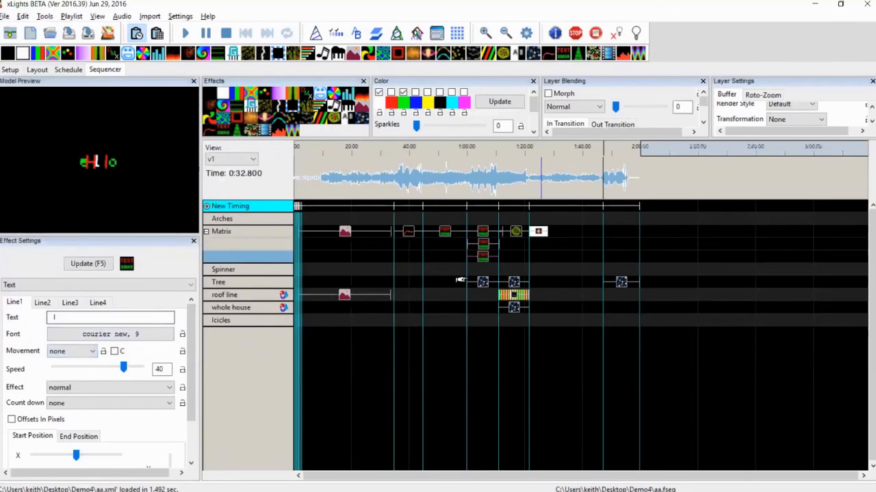
{"action": "left_click", "coordinate": [485, 234]}
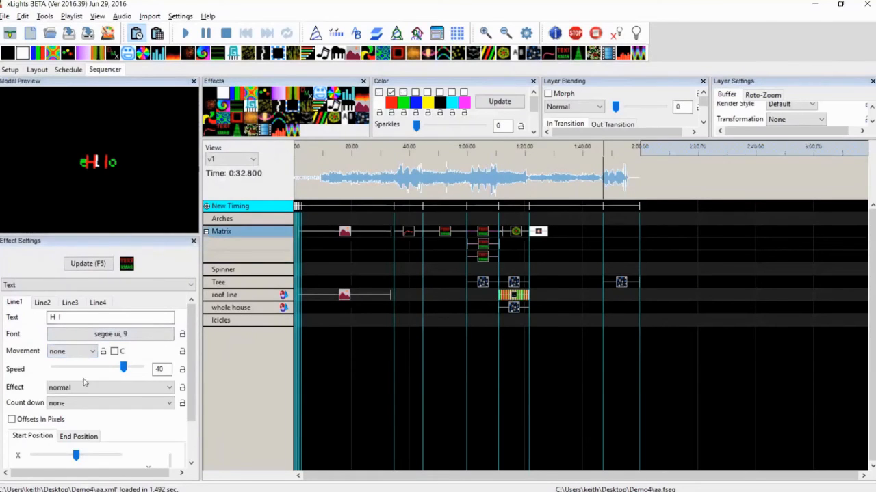
{"action": "left_click", "coordinate": [122, 334]}
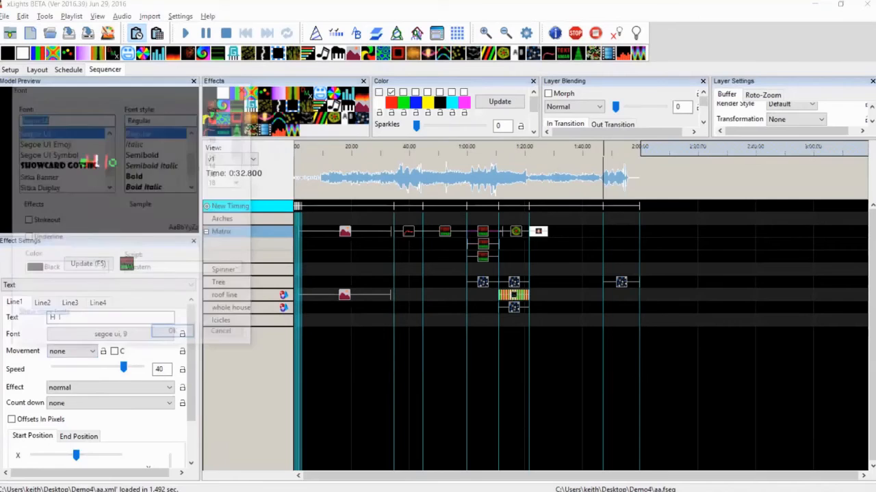
{"action": "type", "text": "cour"}
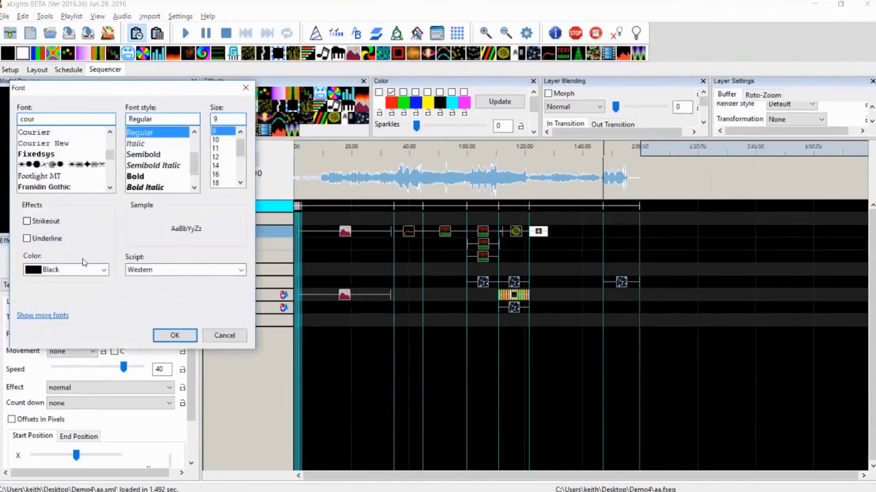
{"action": "left_click", "coordinate": [75, 144]}
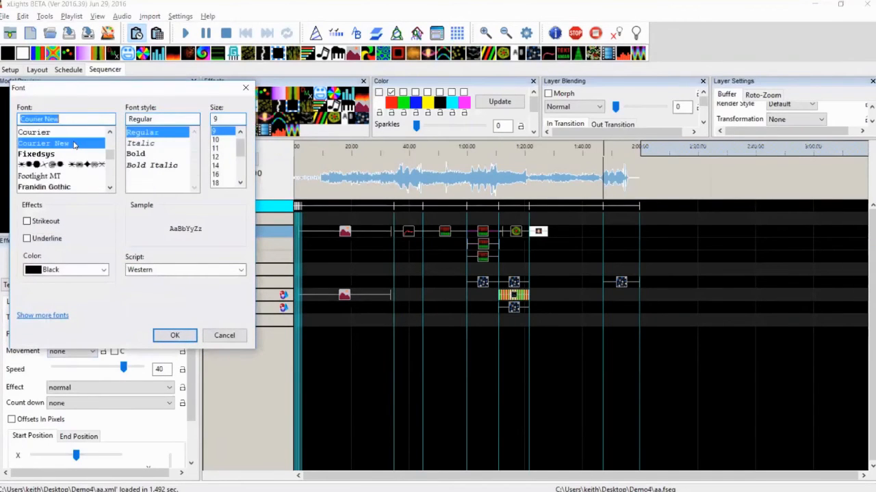
{"action": "left_click", "coordinate": [175, 335]}
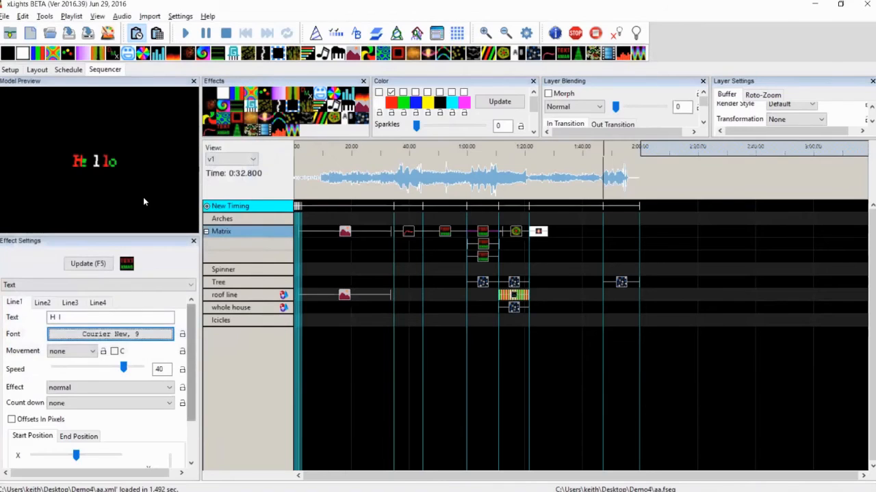
{"action": "left_click", "coordinate": [88, 165]}
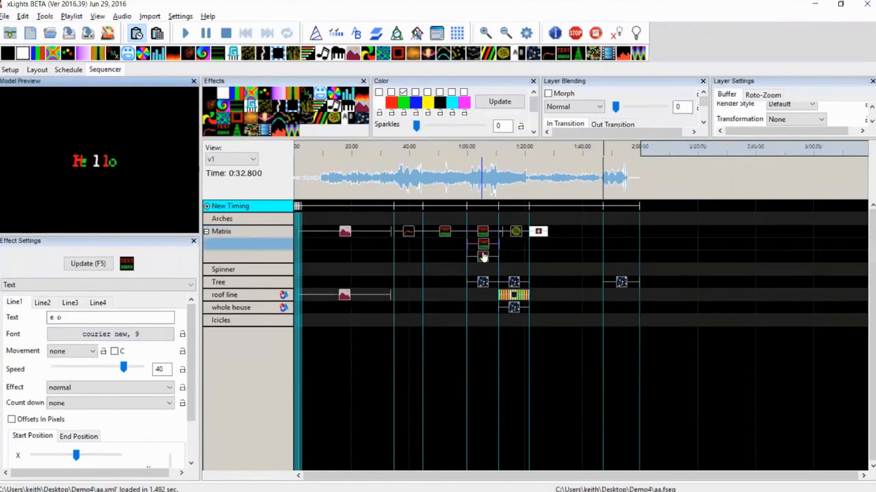
{"action": "left_click", "coordinate": [483, 257]}
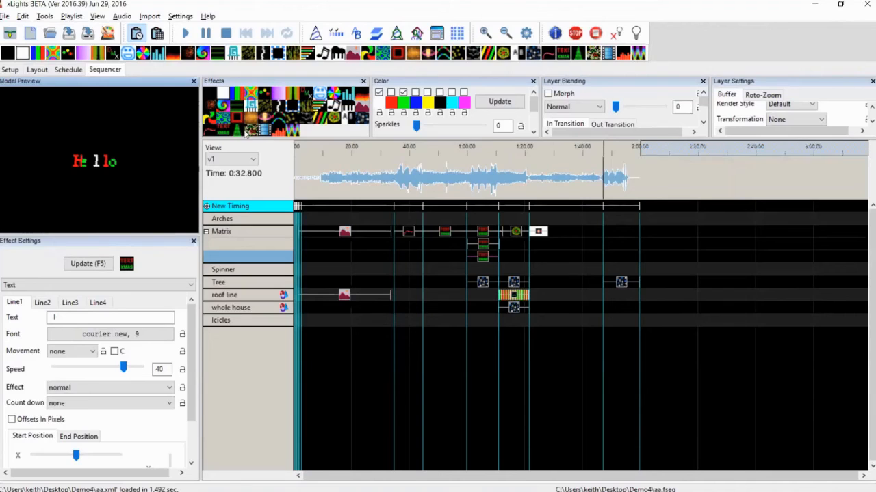
Add a Tree effect to the Tree model around 0:40 and disable white, leaving only green enabled
{"action": "left_click_drag", "start_coordinate": [238, 132], "coordinate": [422, 281]}
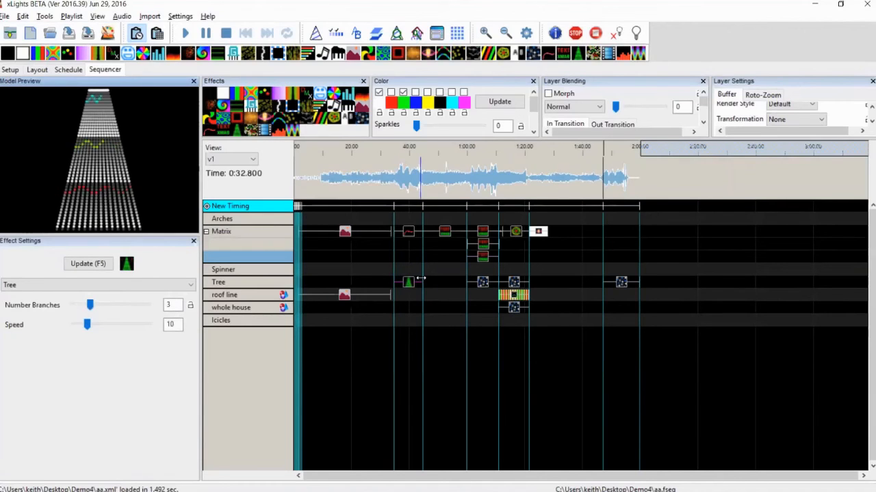
{"action": "left_click", "coordinate": [378, 92]}
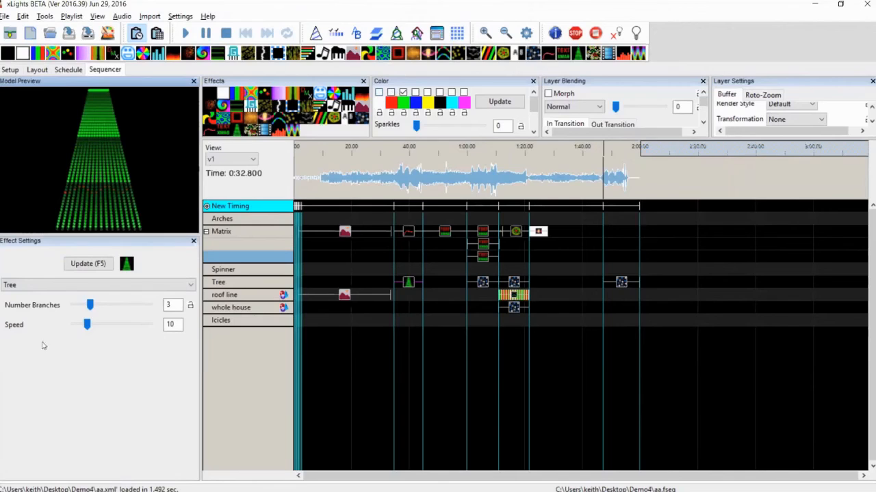
Set the Tree effect's number of branches to 7 and its speed to 1, and update the effect
{"action": "left_click_drag", "start_coordinate": [90, 305], "coordinate": [108, 308]}
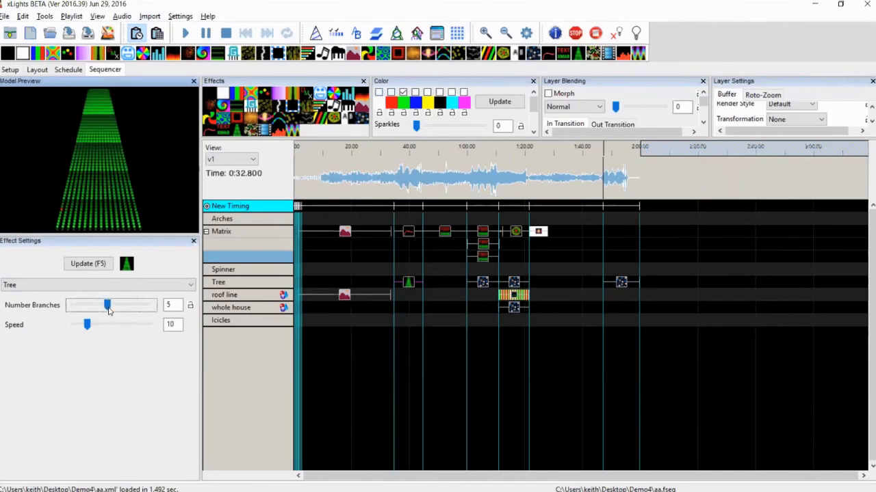
{"action": "left_click", "coordinate": [120, 307]}
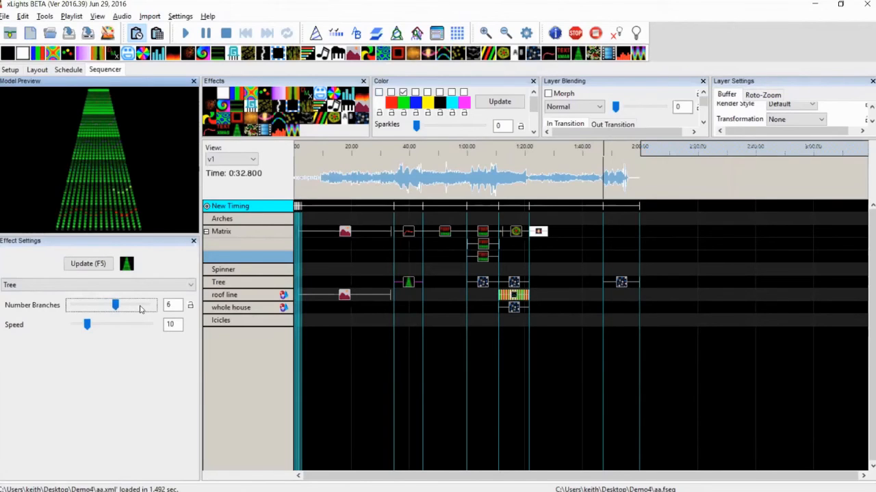
{"action": "left_click", "coordinate": [140, 307]}
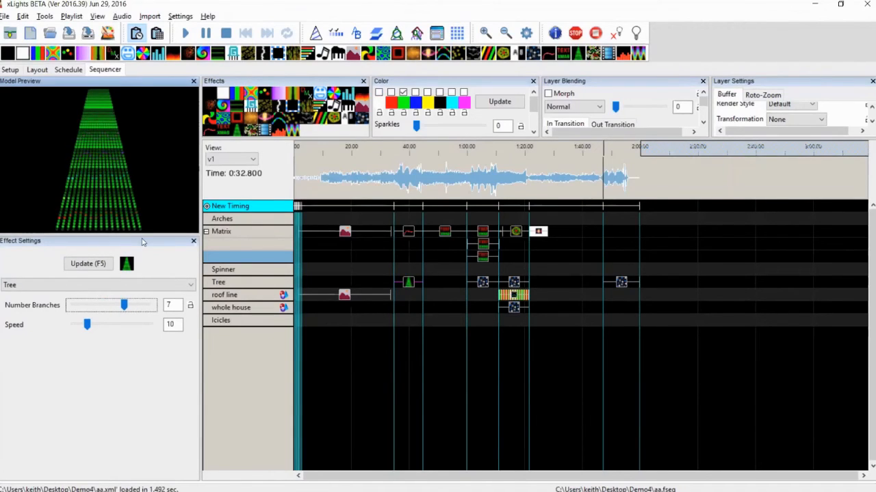
{"action": "left_click_drag", "start_coordinate": [88, 325], "coordinate": [71, 325]}
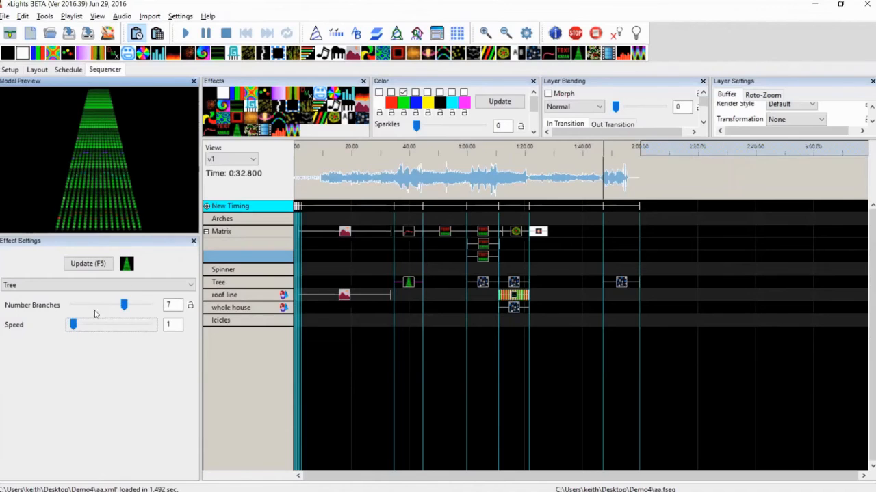
{"action": "left_click", "coordinate": [86, 265]}
{"action": "left_click", "coordinate": [408, 285]}
Replace the Matrix effect around 0:40 with a Twinkle effect and set its number of lights to 15
{"action": "left_click_drag", "start_coordinate": [254, 132], "coordinate": [414, 236]}
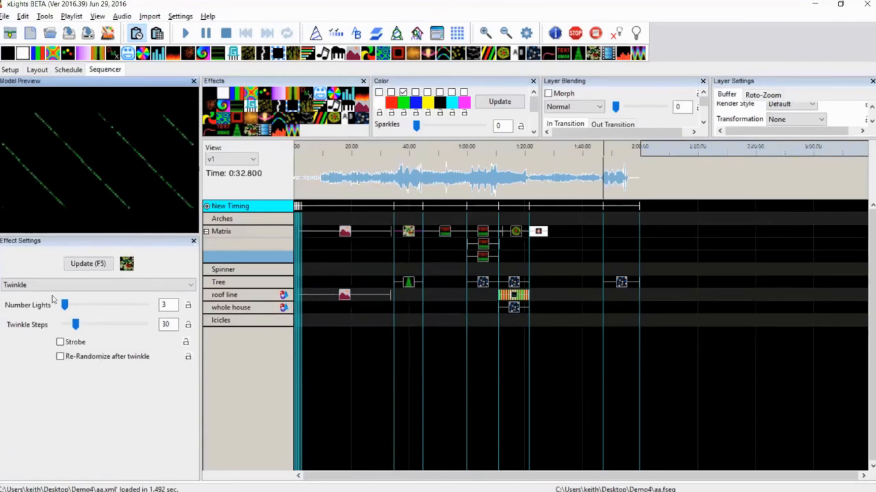
{"action": "left_click", "coordinate": [72, 306]}
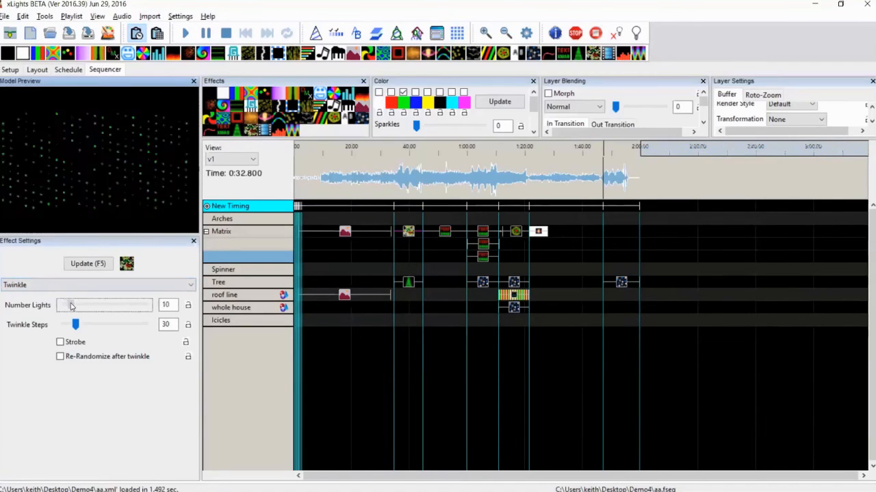
{"action": "left_click_drag", "start_coordinate": [72, 303], "coordinate": [72, 301]}
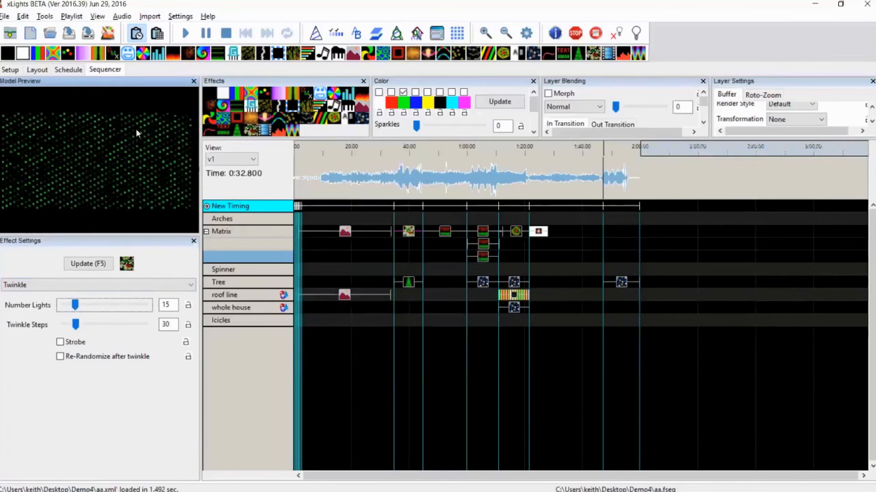
Try the Twinkle effect with Strobe on, and with Strobe off at 117 twinkle steps and 11 lights
{"action": "left_click", "coordinate": [65, 344]}
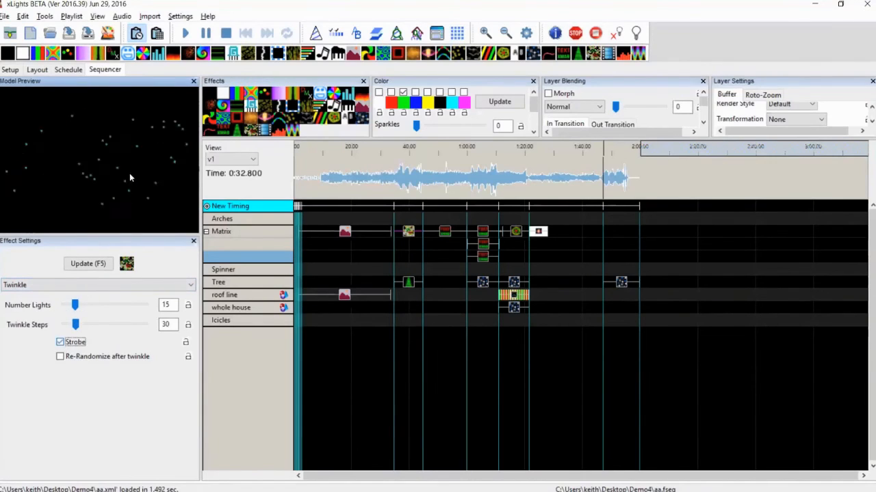
{"action": "left_click", "coordinate": [66, 341]}
{"action": "left_click_drag", "start_coordinate": [80, 325], "coordinate": [112, 324]}
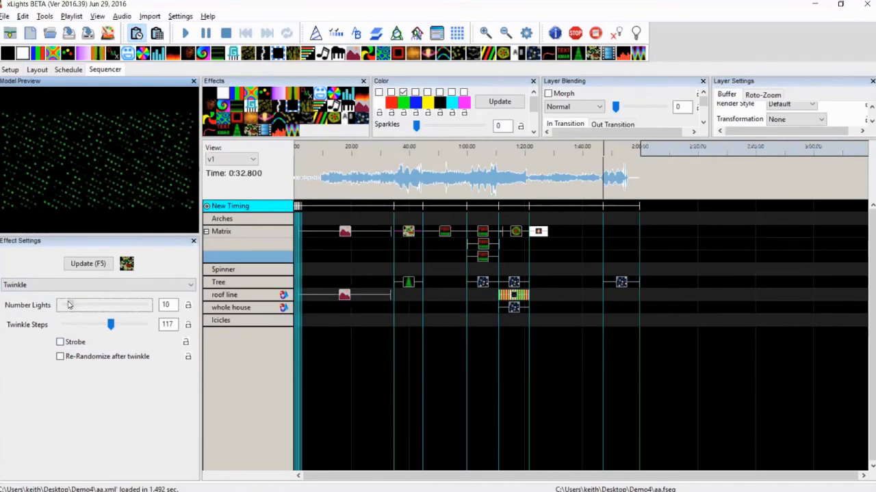
{"action": "left_click", "coordinate": [69, 306]}
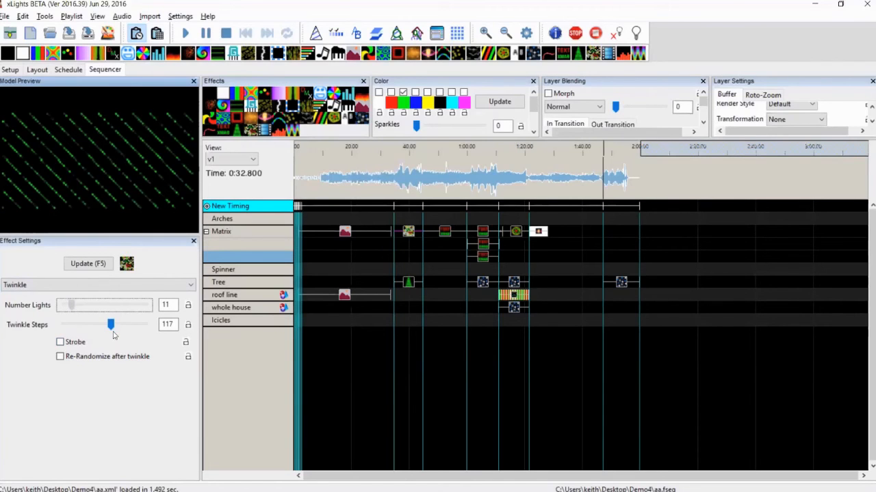
Try re-randomizing after twinkle, turn it back off, and set the Twinkle effect to 38 lights and 47 twinkle steps
{"action": "left_click", "coordinate": [68, 357]}
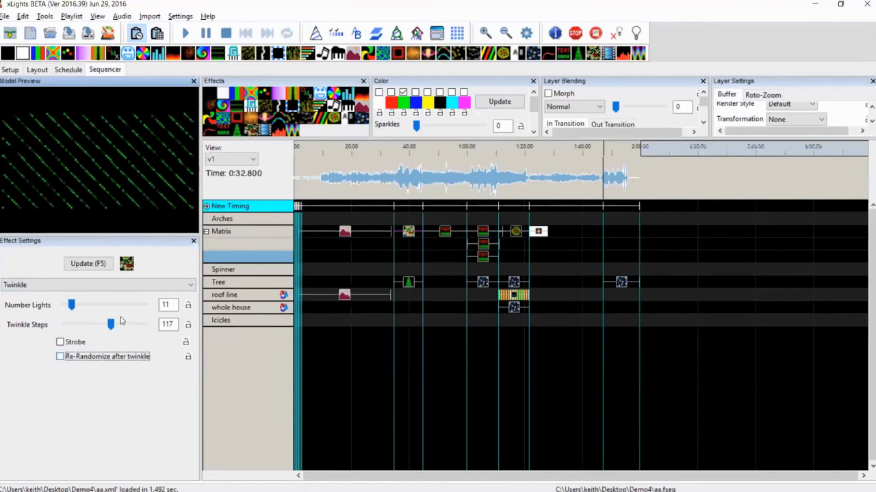
{"action": "left_click_drag", "start_coordinate": [73, 307], "coordinate": [95, 307]}
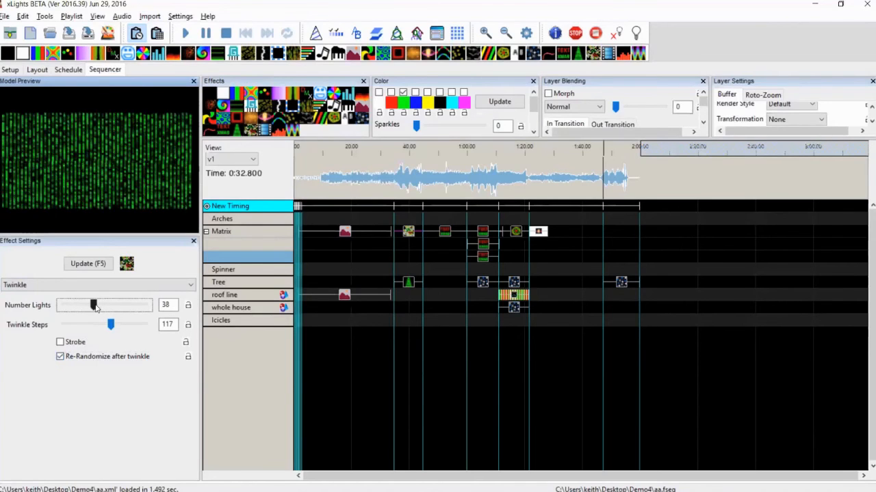
{"action": "left_click", "coordinate": [76, 359]}
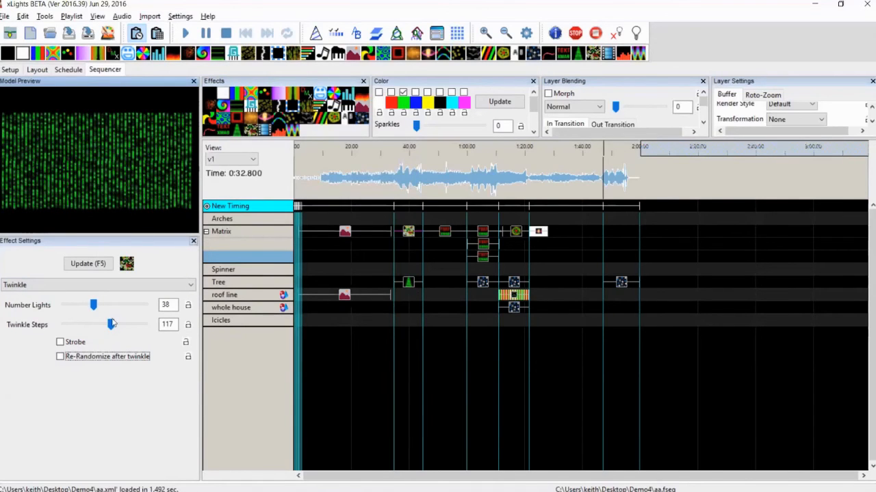
{"action": "left_click_drag", "start_coordinate": [113, 325], "coordinate": [83, 324]}
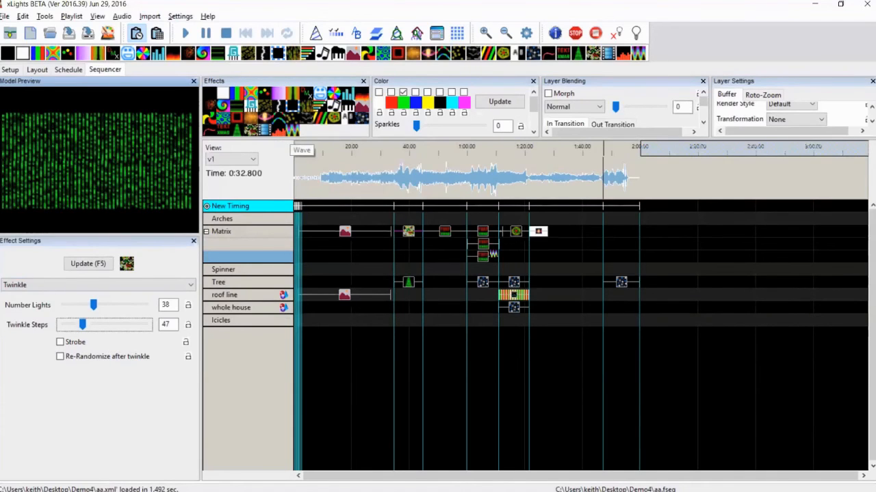
Add a Wave effect after the last effect on the first Matrix layer, with number of waves 1024 and thickness 21
{"action": "left_click_drag", "start_coordinate": [483, 258], "coordinate": [571, 233]}
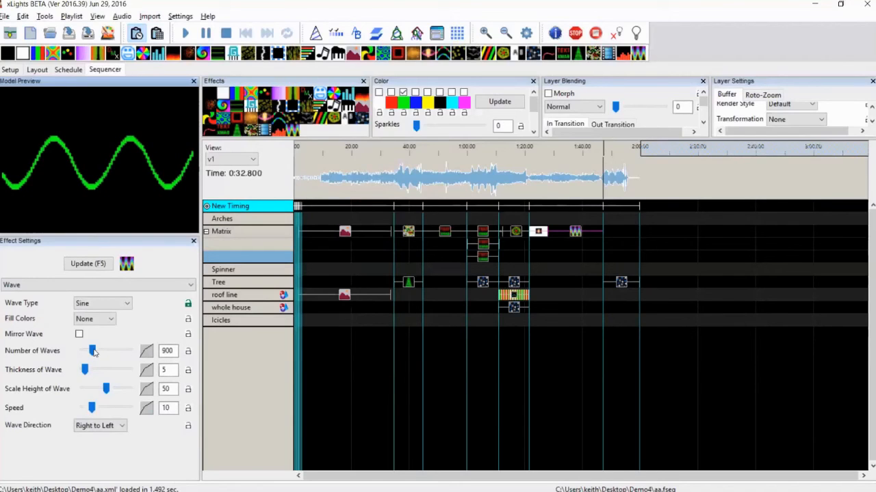
{"action": "left_click_drag", "start_coordinate": [94, 351], "coordinate": [118, 351]}
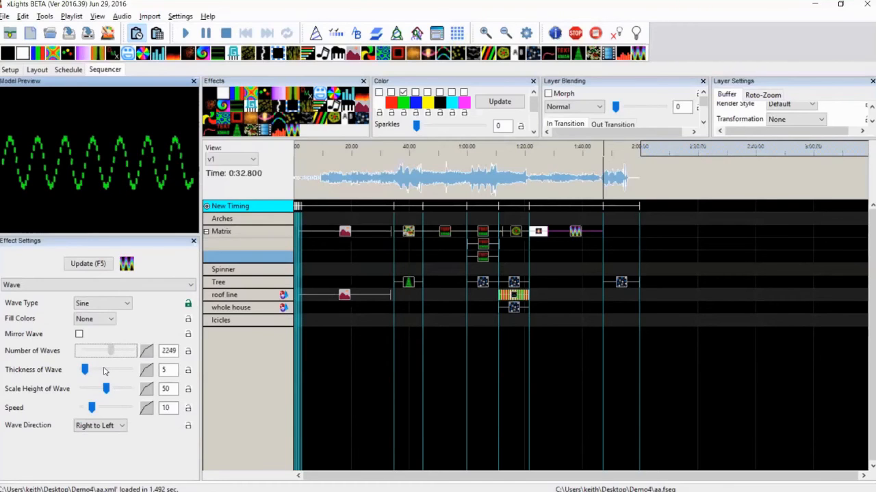
{"action": "left_click_drag", "start_coordinate": [105, 372], "coordinate": [99, 371]}
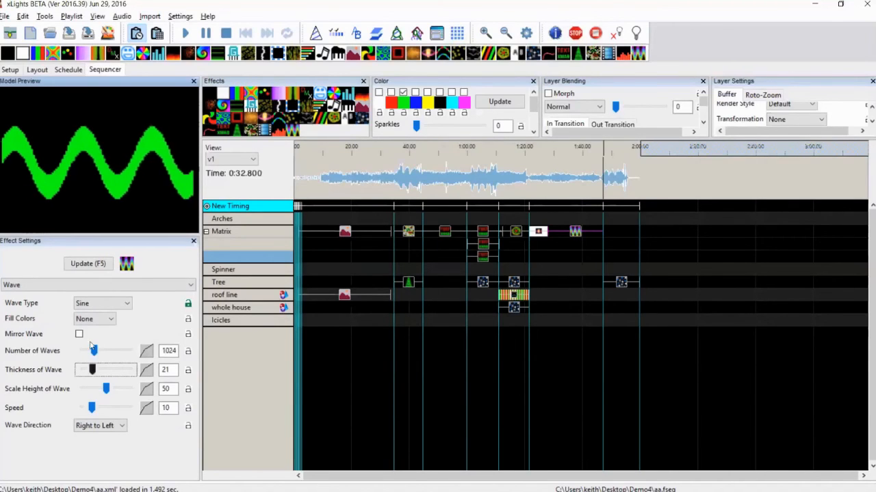
Try Rainbow fill colors on the Wave effect and return the fill to None
{"action": "left_click", "coordinate": [100, 320]}
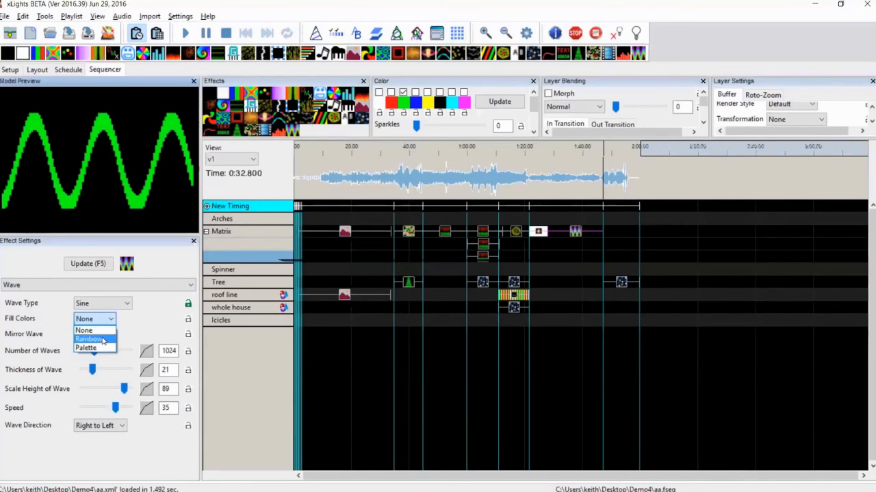
{"action": "left_click", "coordinate": [103, 339]}
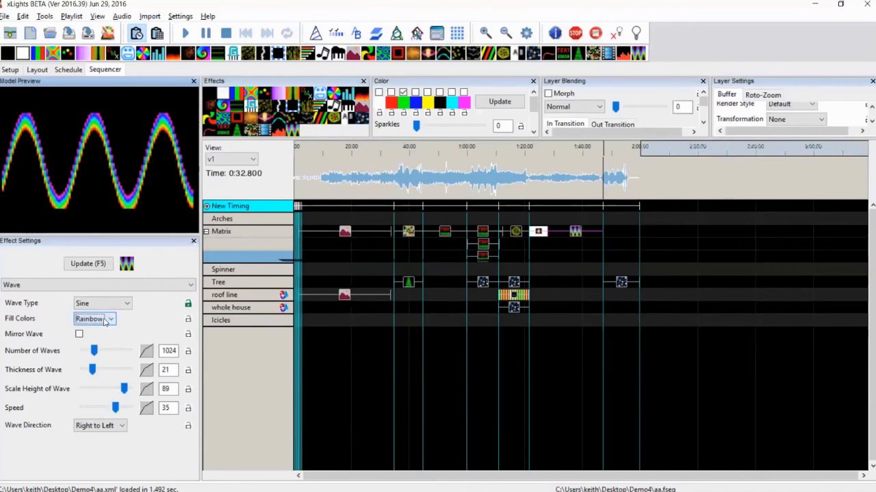
{"action": "left_click", "coordinate": [105, 319]}
{"action": "left_click", "coordinate": [96, 329]}
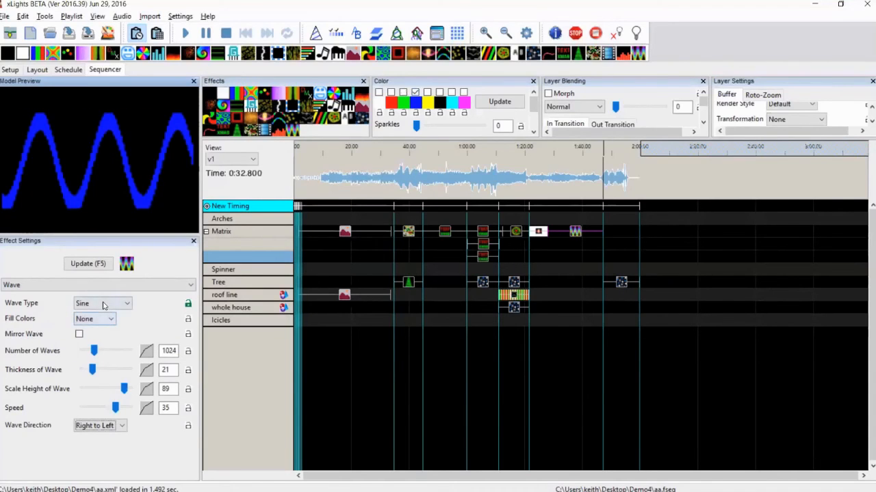
Switch the Wave effect to Triangle and adjust it to 1198 waves, scale height 14 and speed 0
{"action": "left_click", "coordinate": [103, 305]}
{"action": "left_click", "coordinate": [95, 322]}
{"action": "left_click_drag", "start_coordinate": [94, 351], "coordinate": [116, 351]}
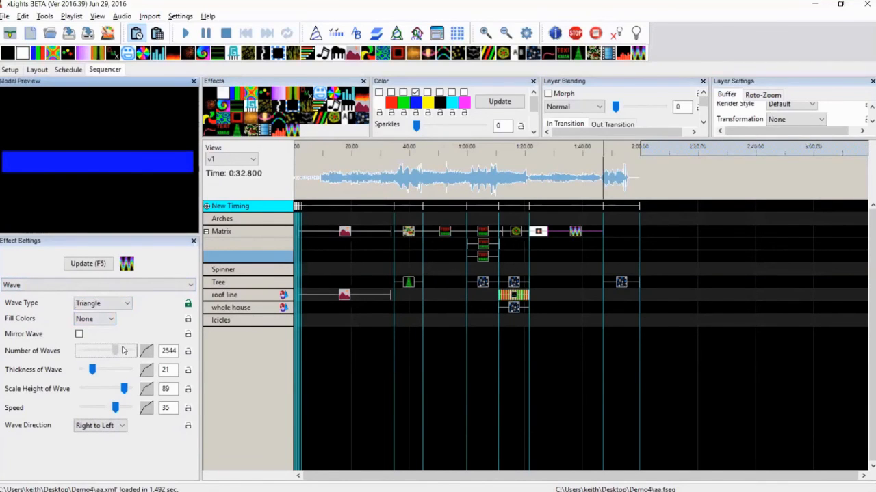
{"action": "left_click_drag", "start_coordinate": [122, 350], "coordinate": [94, 351]}
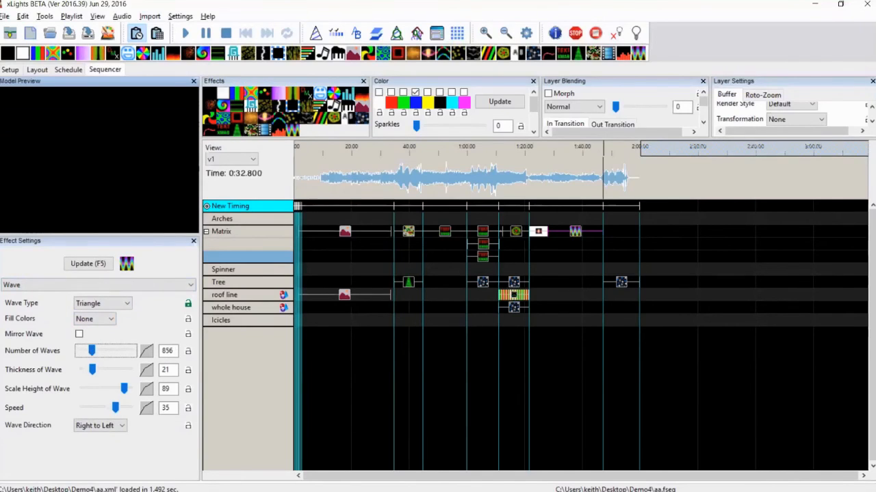
{"action": "left_click_drag", "start_coordinate": [115, 408], "coordinate": [95, 388]}
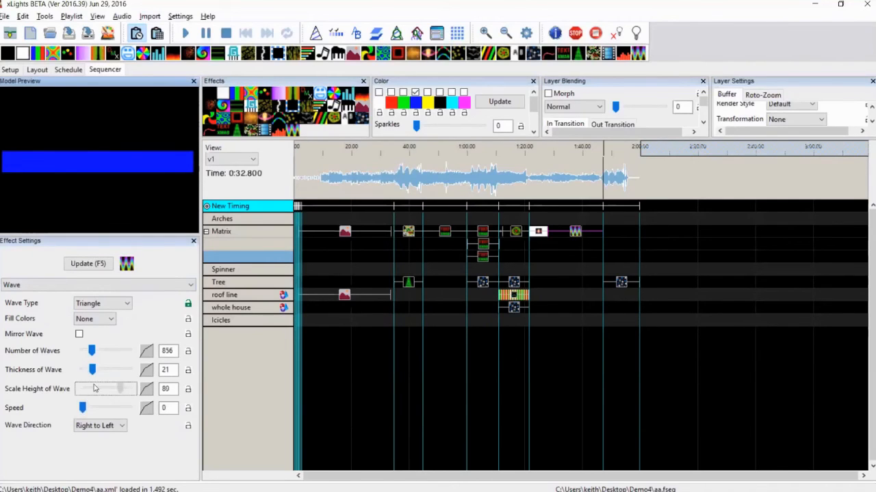
{"action": "left_click", "coordinate": [97, 352]}
Try the Square and Decaying Sine wave types on the Wave effect, ending on Fractal/ivy
{"action": "left_click", "coordinate": [102, 303]}
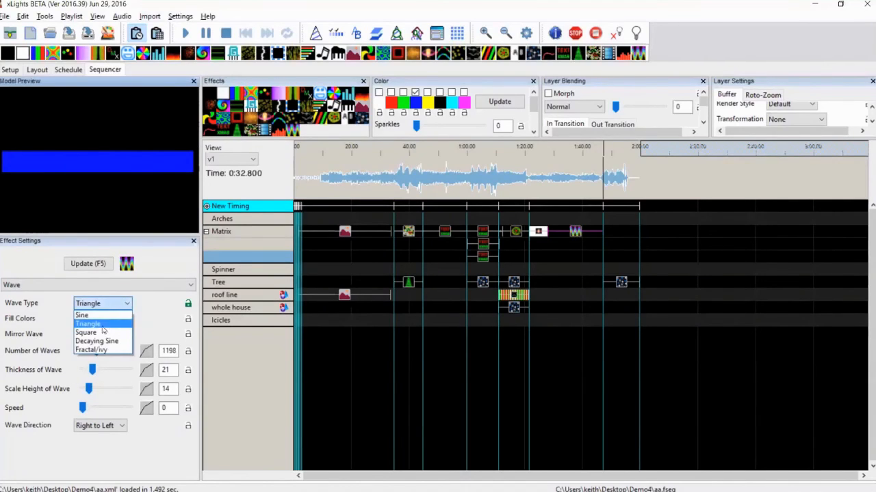
{"action": "left_click", "coordinate": [99, 333]}
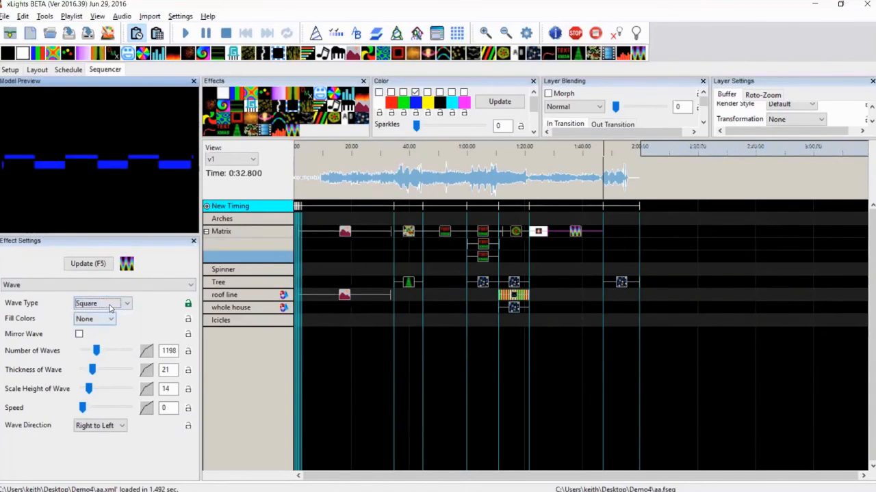
{"action": "left_click", "coordinate": [107, 307]}
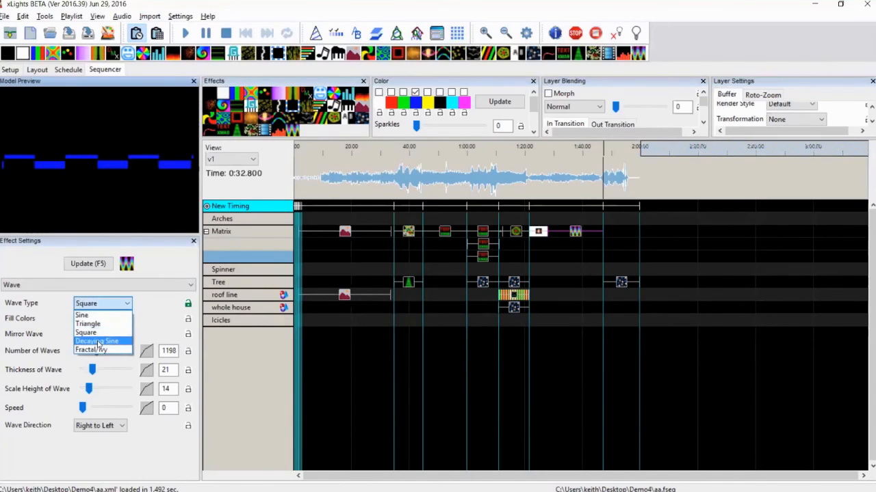
{"action": "left_click", "coordinate": [98, 344]}
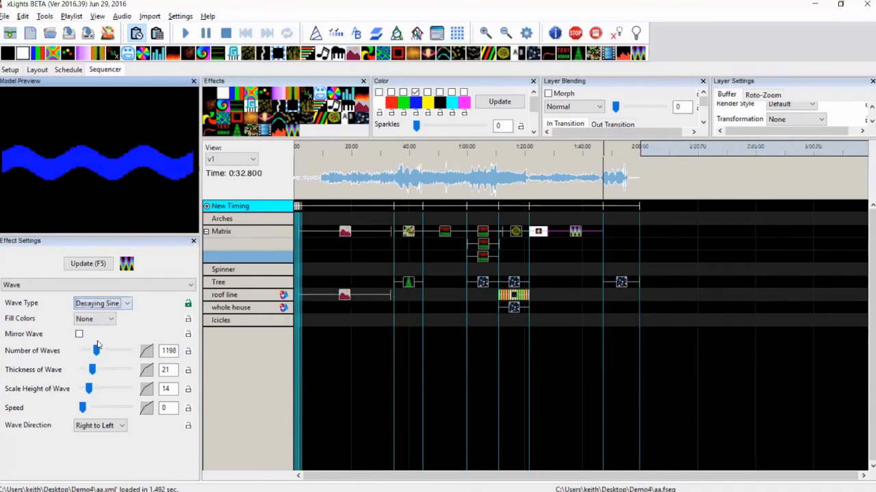
{"action": "left_click", "coordinate": [100, 307]}
{"action": "left_click", "coordinate": [92, 349]}
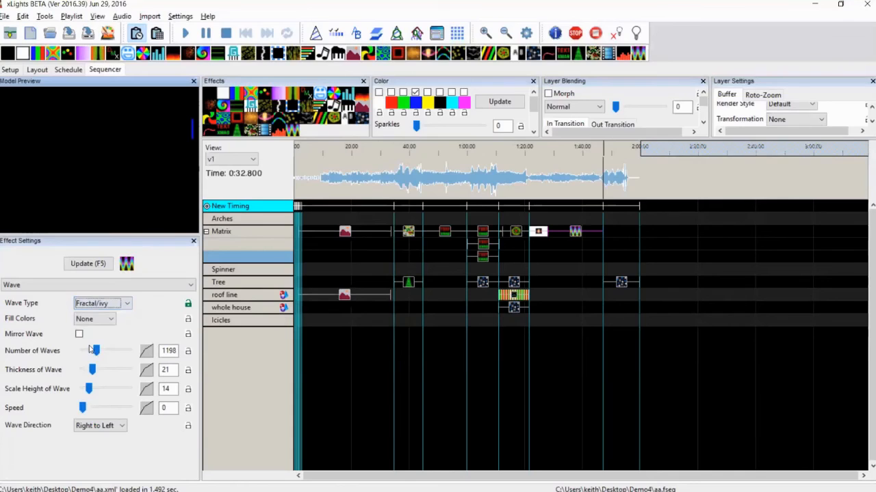
Set the Wave effect's speed to 6 and apply a rising ramp value curve to the thickness of wave
{"action": "left_click_drag", "start_coordinate": [82, 407], "coordinate": [88, 408]}
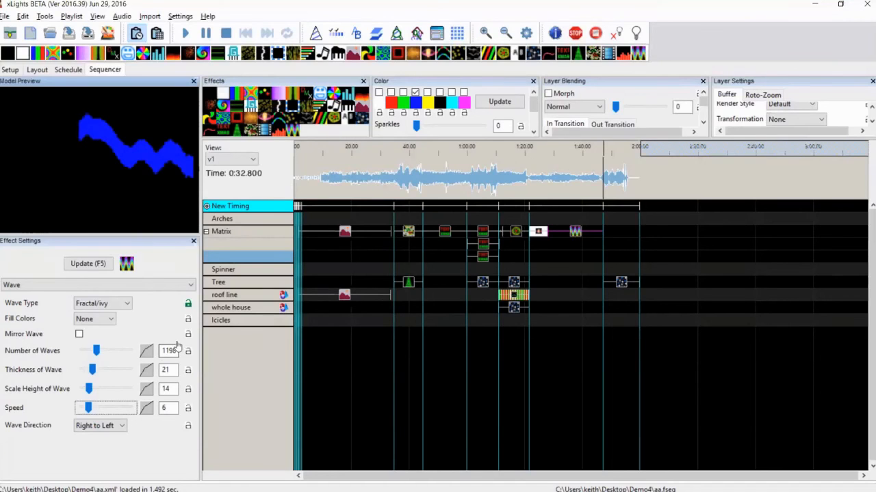
{"action": "left_click", "coordinate": [147, 370]}
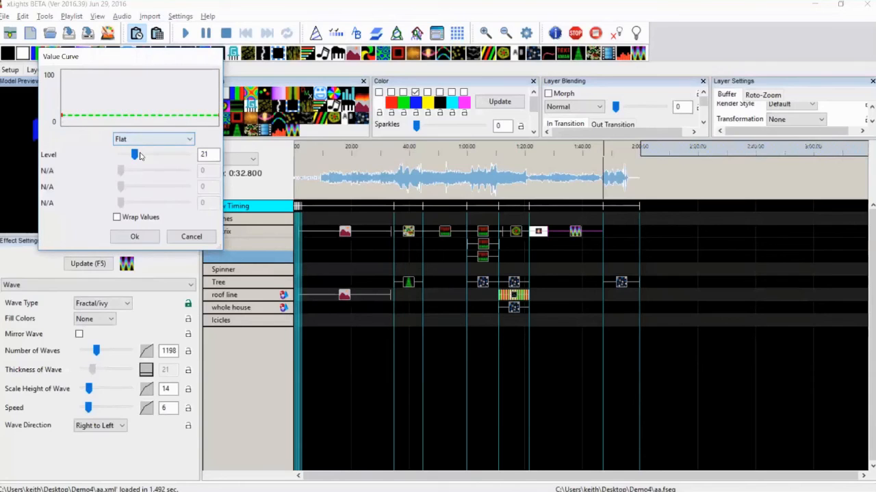
{"action": "left_click", "coordinate": [153, 139]}
{"action": "left_click", "coordinate": [145, 161]}
{"action": "left_click", "coordinate": [130, 237]}
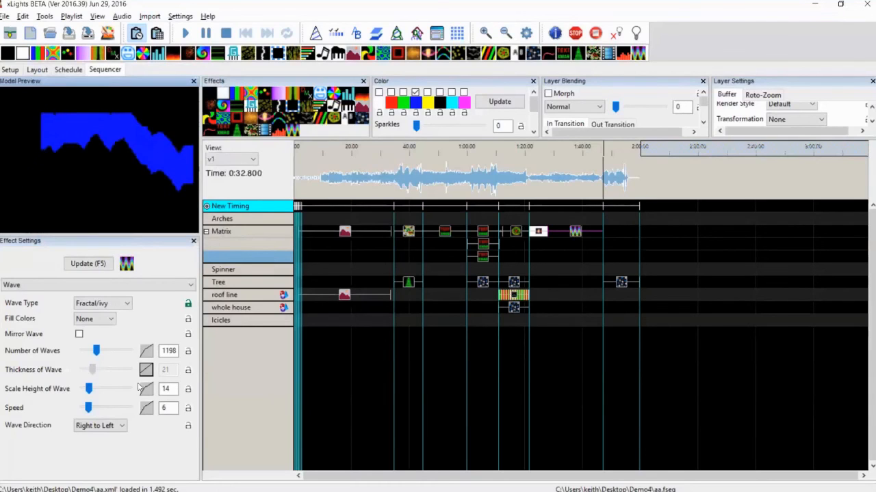
Return the wave type to Sine and raise the scale height of wave to 53
{"action": "left_click", "coordinate": [102, 303]}
{"action": "left_click", "coordinate": [109, 315]}
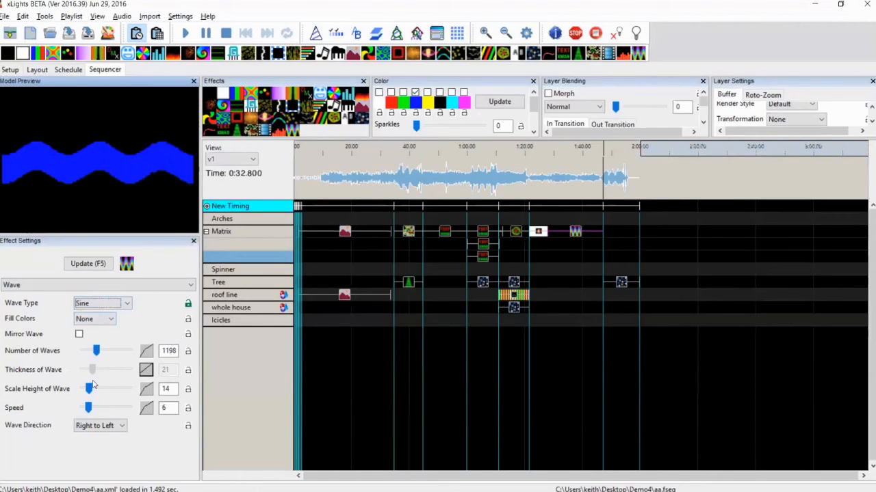
{"action": "left_click_drag", "start_coordinate": [89, 389], "coordinate": [107, 388]}
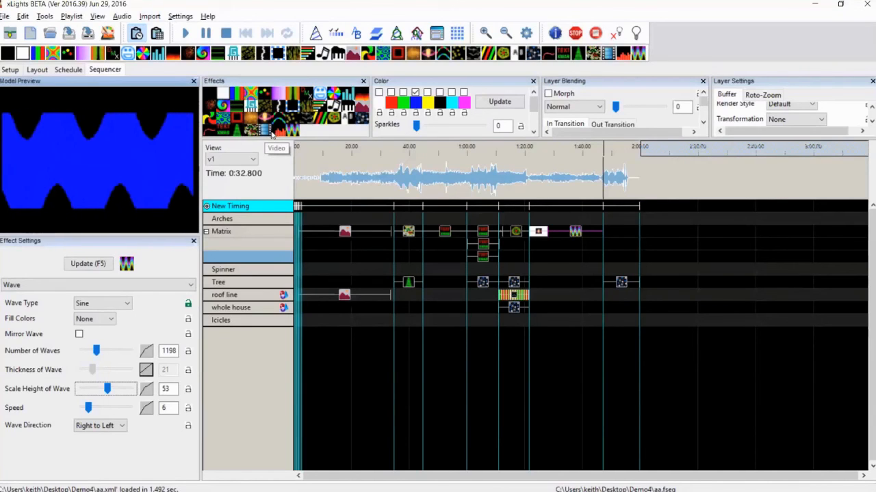
Add a Video effect after the Wave effect on the first Matrix layer and load Olaf.mp4, keeping start time 0.000
{"action": "left_click", "coordinate": [332, 251]}
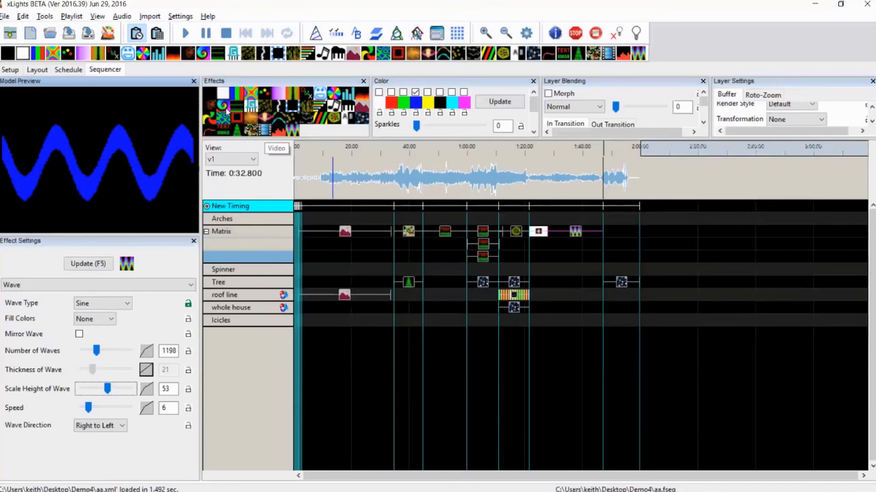
{"action": "left_click_drag", "start_coordinate": [220, 108], "coordinate": [618, 234]}
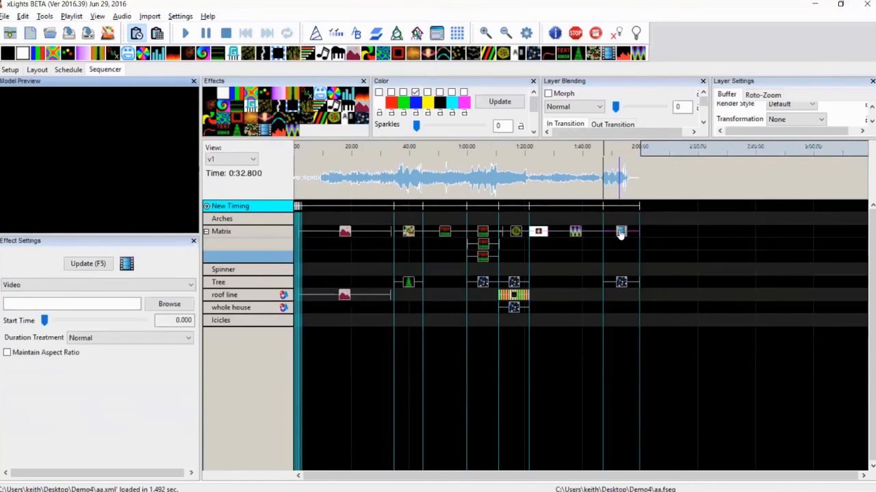
{"action": "left_click", "coordinate": [620, 233]}
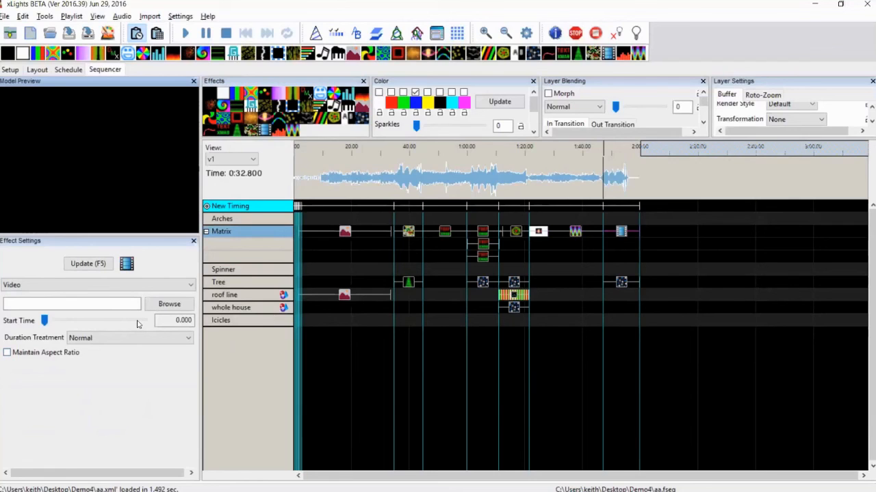
{"action": "left_click", "coordinate": [164, 306]}
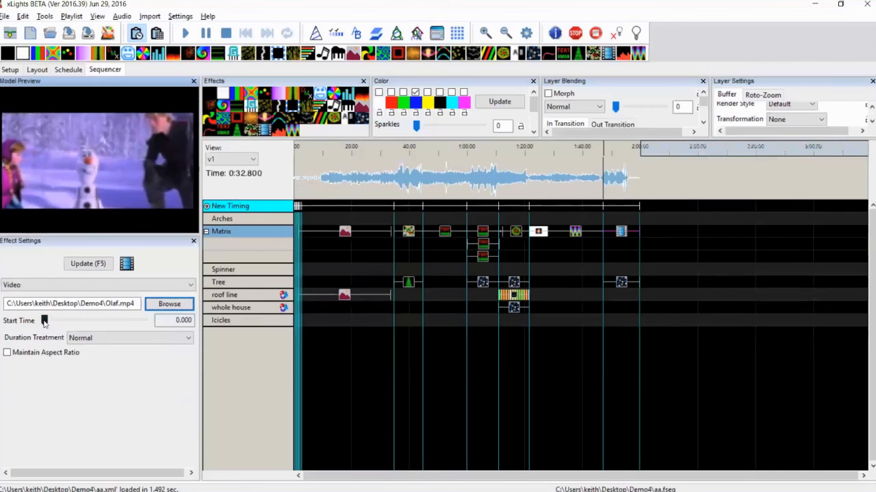
{"action": "mouse_move", "coordinate": [44, 321]}
{"action": "left_mouse_down"}
{"action": "mouse_move", "coordinate": [62, 323]}
{"action": "mouse_move", "coordinate": [41, 323]}
{"action": "left_mouse_up"}
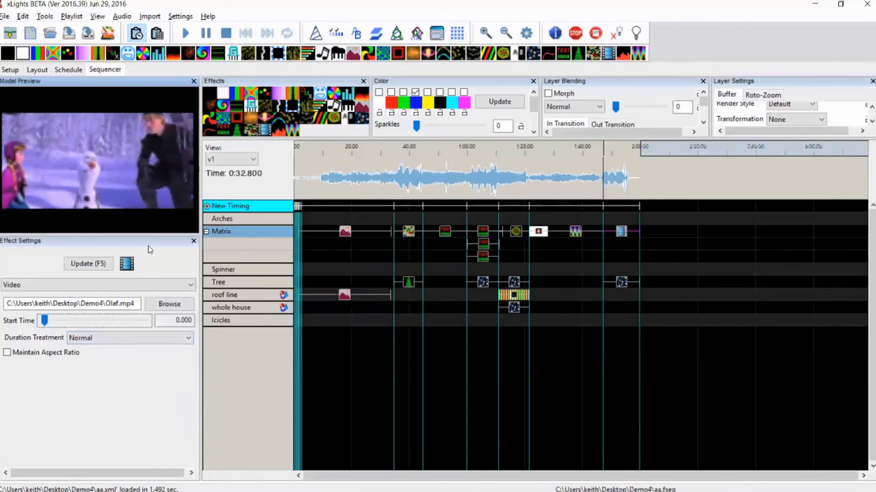
Replace the Video effect's file with Film Leader Countdown.mp4 from the 2015Show Videos folder
{"action": "left_click", "coordinate": [169, 304]}
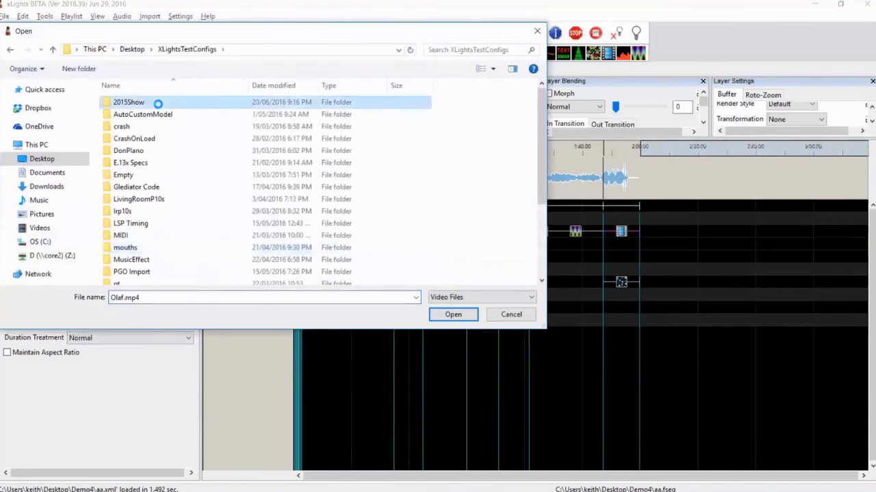
{"action": "double_click", "coordinate": [157, 102]}
{"action": "double_click", "coordinate": [143, 185]}
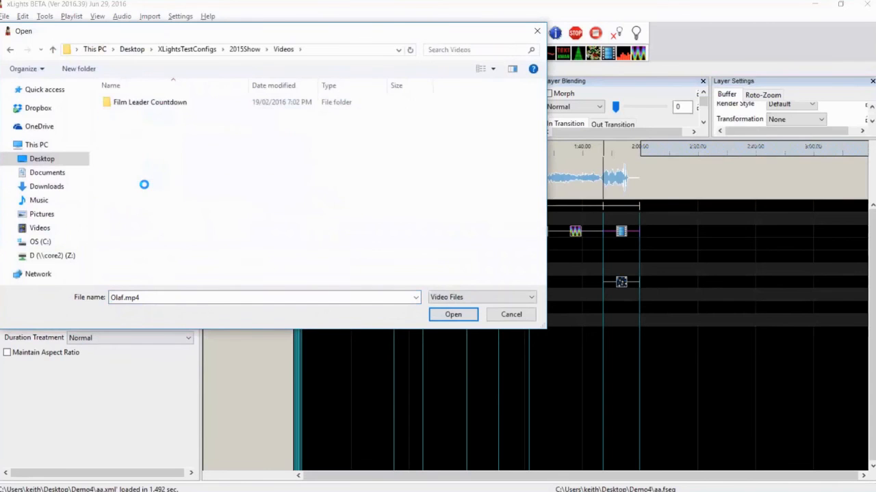
{"action": "double_click", "coordinate": [145, 103]}
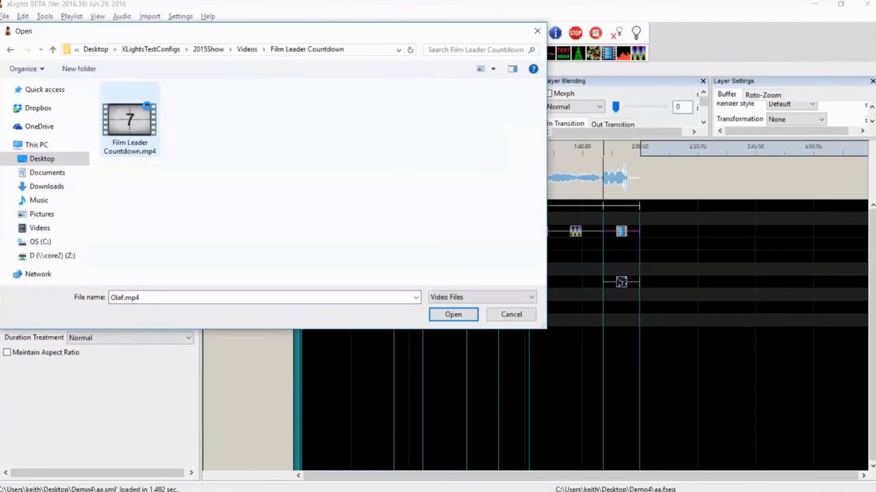
{"action": "double_click", "coordinate": [141, 123]}
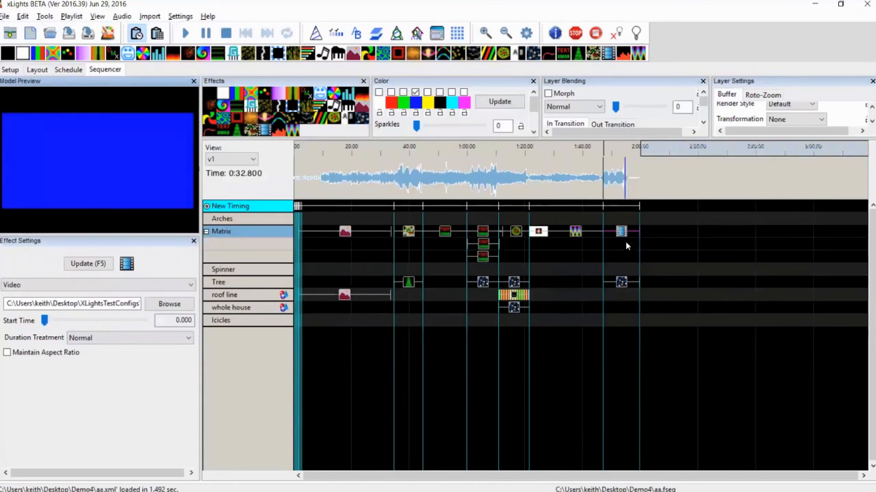
Try the Loop duration treatment on the Video effect, and switch it to Slow/Accelerate
{"action": "left_click", "coordinate": [90, 339]}
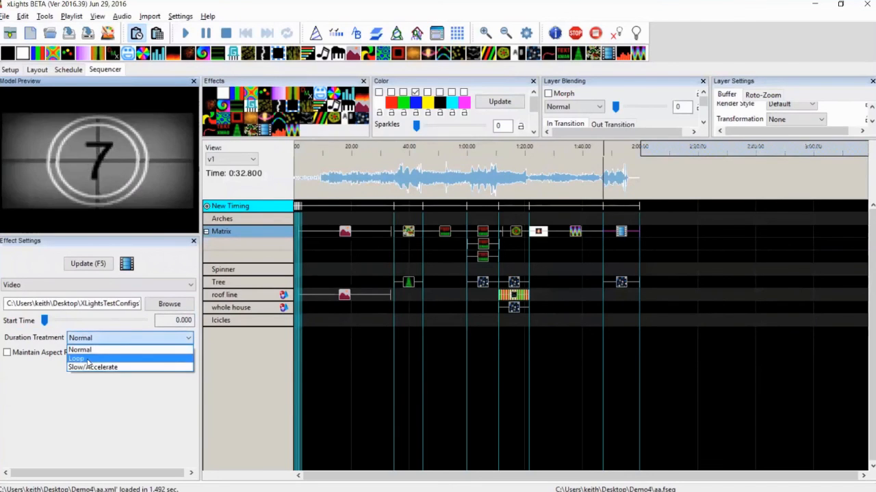
{"action": "left_click", "coordinate": [88, 358]}
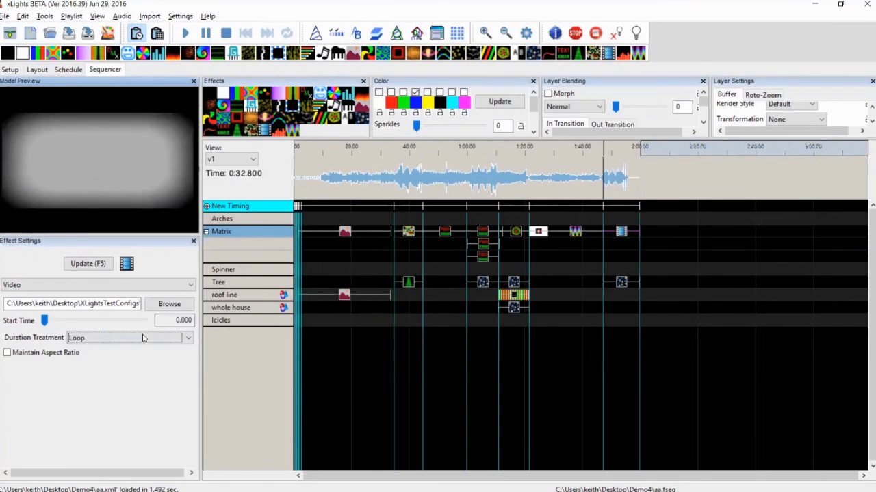
{"action": "left_click", "coordinate": [118, 339]}
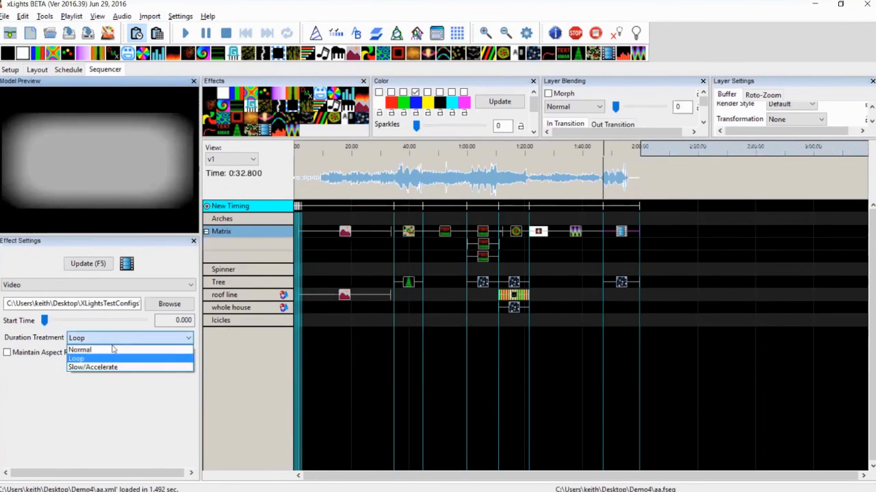
{"action": "left_click", "coordinate": [108, 366]}
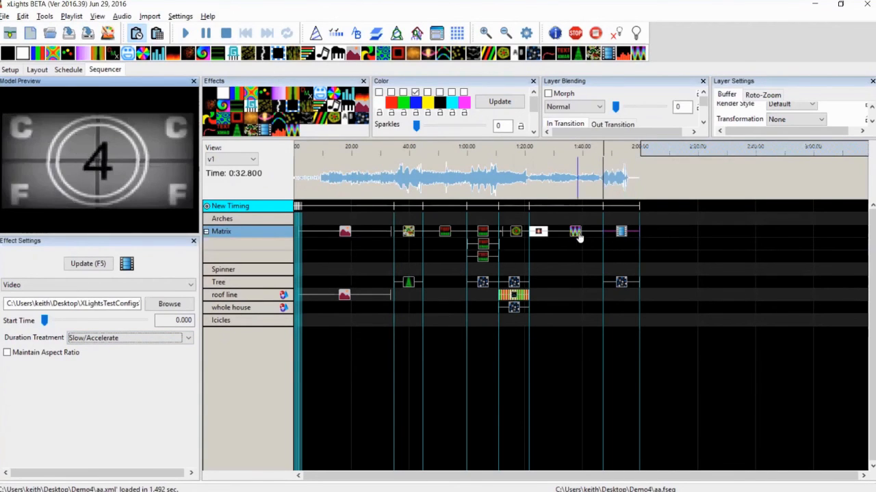
Delete the effects before the Video effect on the first Matrix layer, and resize the Video effect from extended to very short near 2:00
{"action": "left_click_drag", "start_coordinate": [592, 235], "coordinate": [388, 231]}
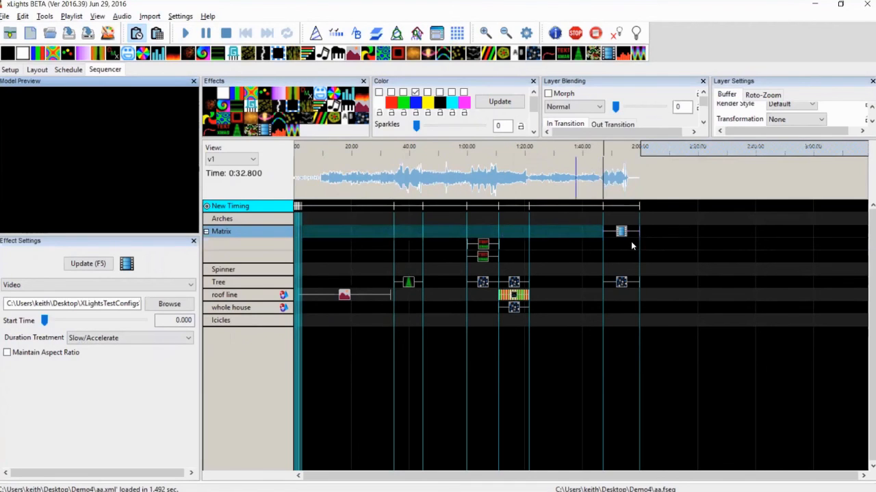
{"action": "key", "text": "Delete"}
{"action": "left_click_drag", "start_coordinate": [603, 232], "coordinate": [562, 232]}
{"action": "left_click", "coordinate": [600, 232]}
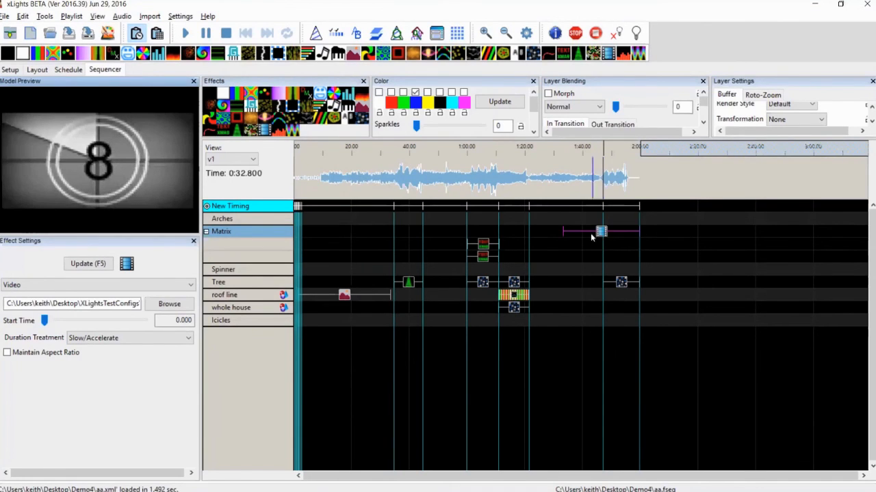
{"action": "left_click_drag", "start_coordinate": [566, 231], "coordinate": [635, 229]}
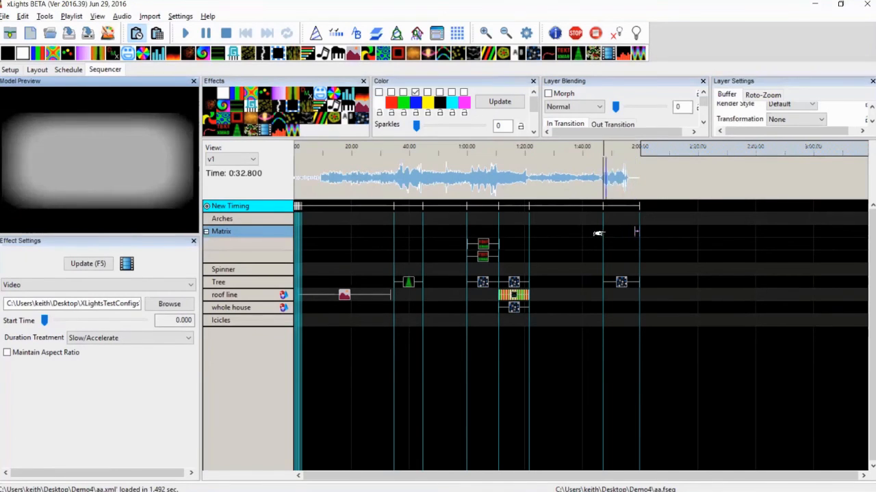
Try Maintain Aspect Ratio on the Video effect, turn it back off, and set the duration treatment to Normal
{"action": "left_click", "coordinate": [63, 352]}
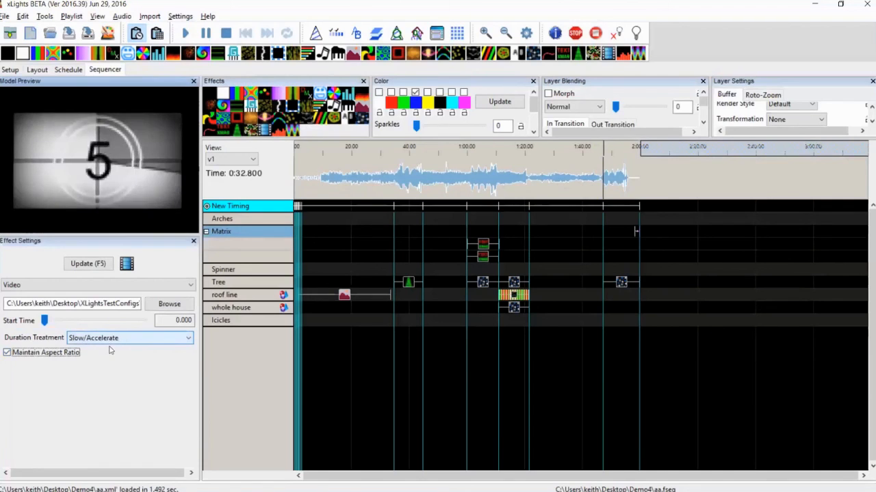
{"action": "left_click", "coordinate": [111, 339]}
{"action": "left_click", "coordinate": [112, 347]}
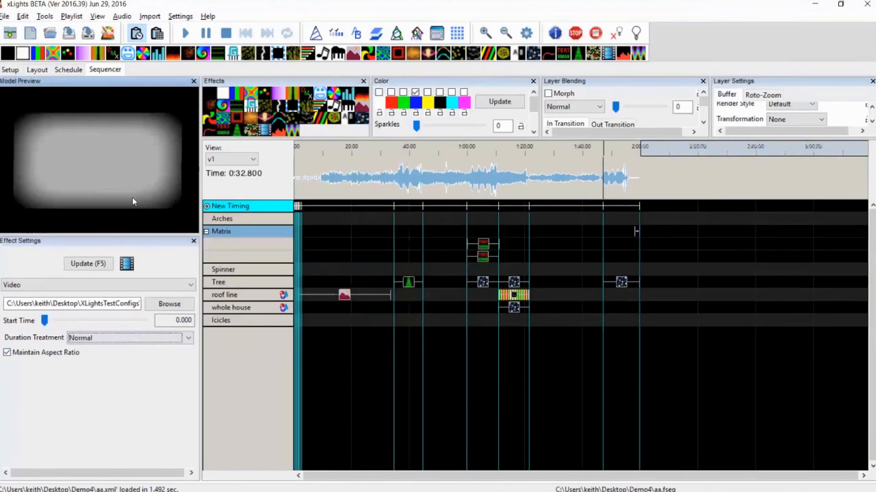
{"action": "left_click", "coordinate": [30, 354]}
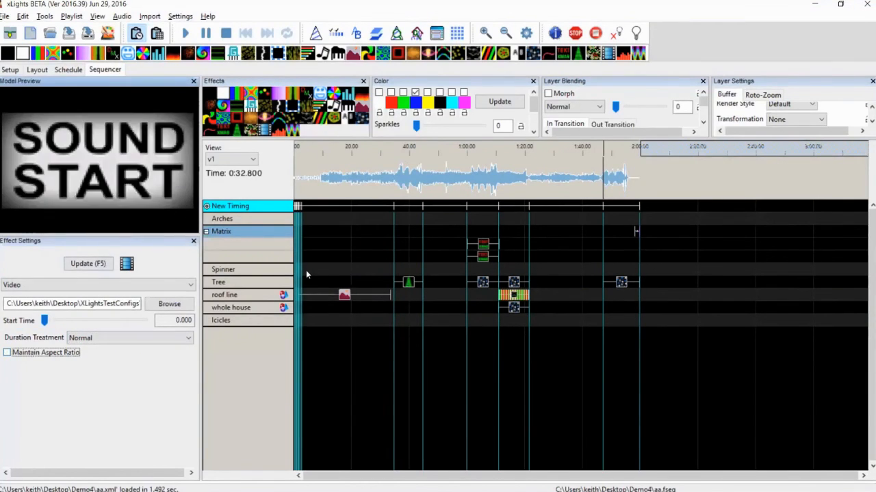
Start a new musical sequence, discarding the current sequence's changes, load a media file from the Demo4 folder, and finish without importing data
{"action": "left_click", "coordinate": [26, 31]}
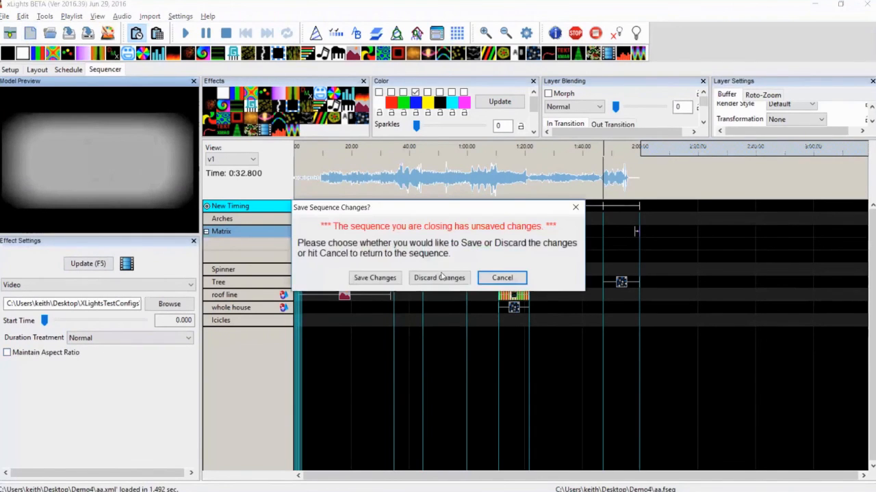
{"action": "left_click", "coordinate": [440, 278]}
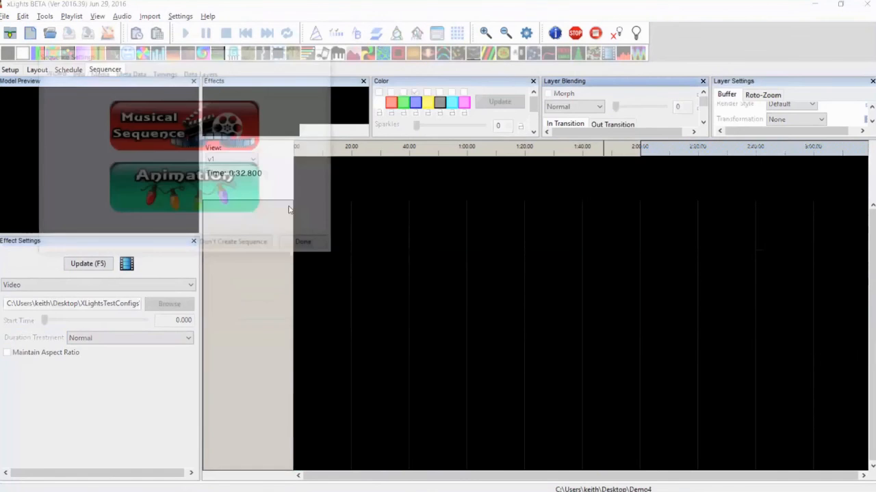
{"action": "left_click", "coordinate": [228, 178]}
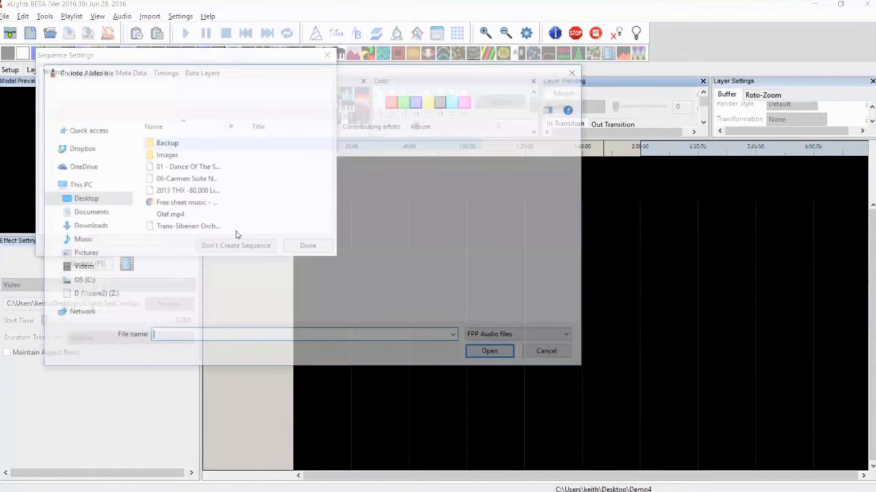
{"action": "double_click", "coordinate": [198, 168]}
{"action": "left_click", "coordinate": [201, 151]}
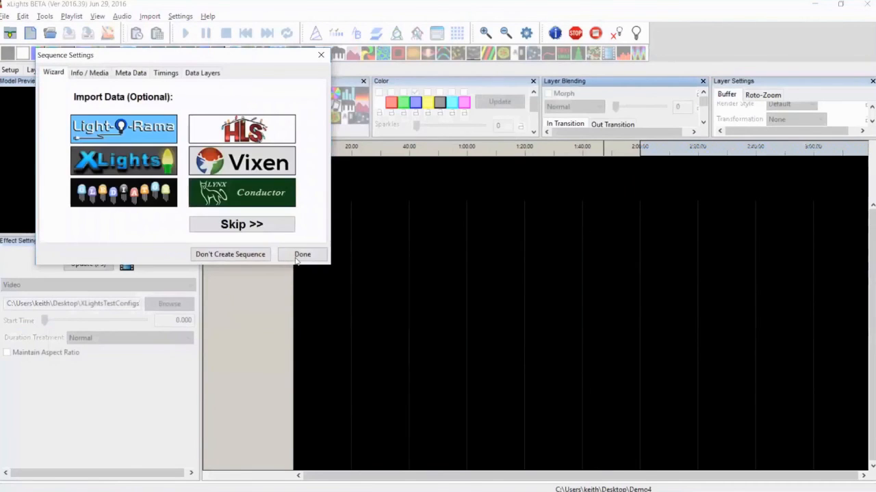
{"action": "left_click", "coordinate": [301, 254]}
Show the v1 view and add a timing mark on New Timing at the end of the waveform, about 2:00
{"action": "left_click", "coordinate": [231, 159]}
{"action": "left_click", "coordinate": [236, 179]}
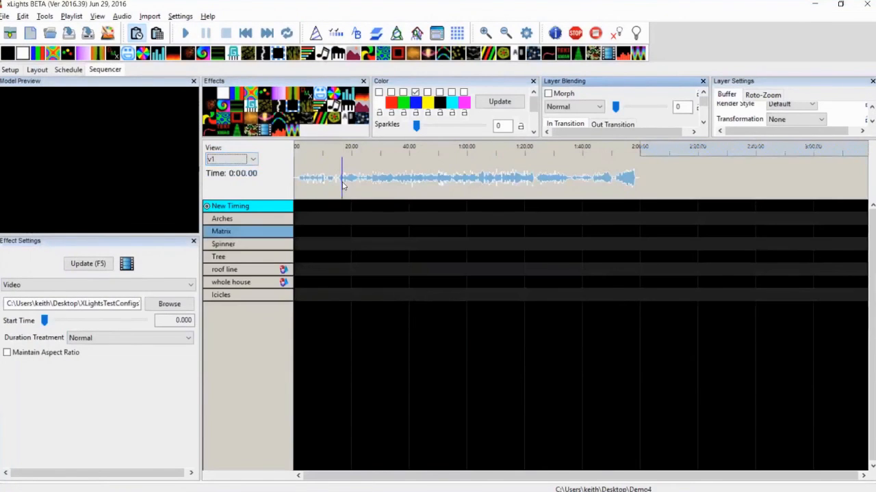
{"action": "left_click", "coordinate": [643, 177]}
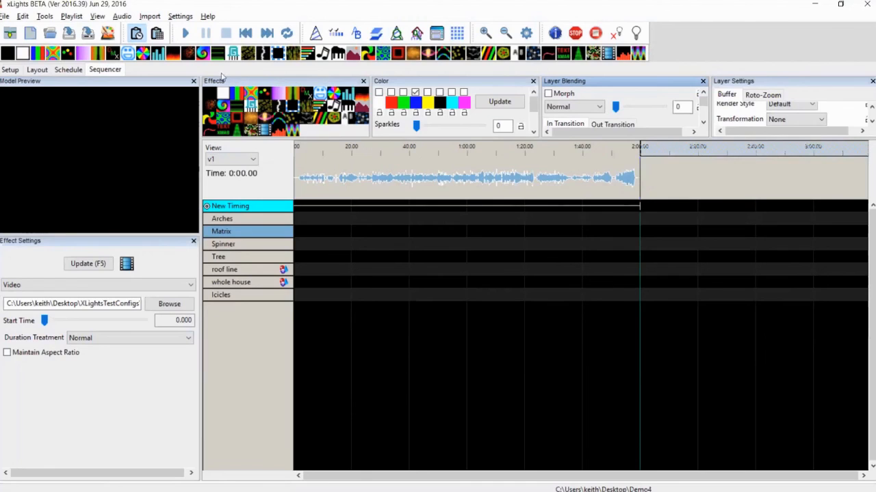
Add a Video effect to the Matrix row across the full New Timing interval, and load Olaf.mp4 from the Demo4 folder
{"action": "left_click_drag", "start_coordinate": [318, 109], "coordinate": [385, 234]}
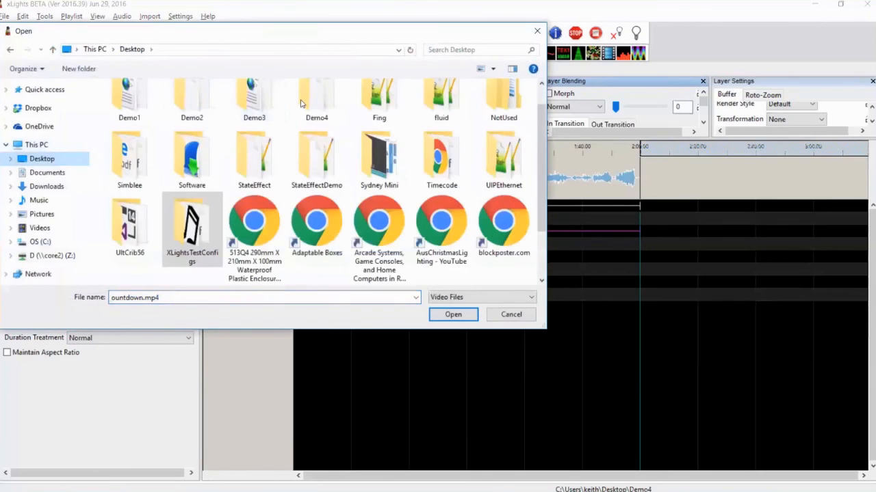
{"action": "double_click", "coordinate": [316, 99]}
{"action": "left_click", "coordinate": [128, 140]}
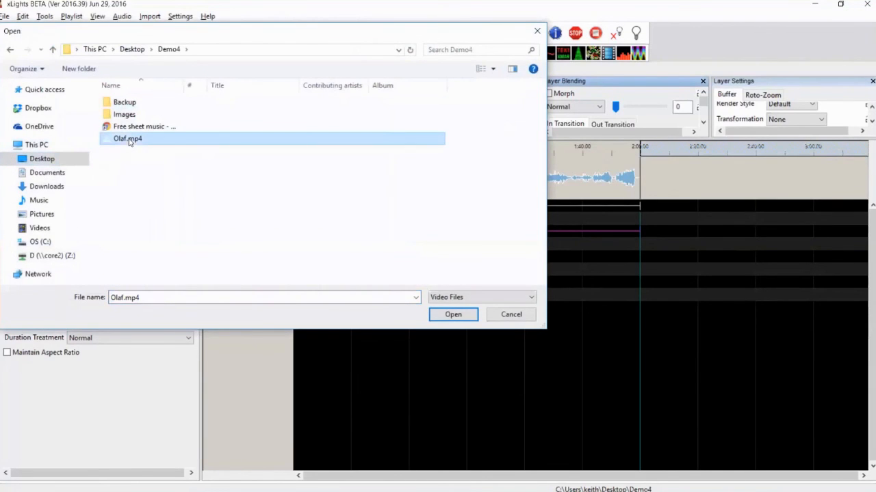
{"action": "key", "text": "Return"}
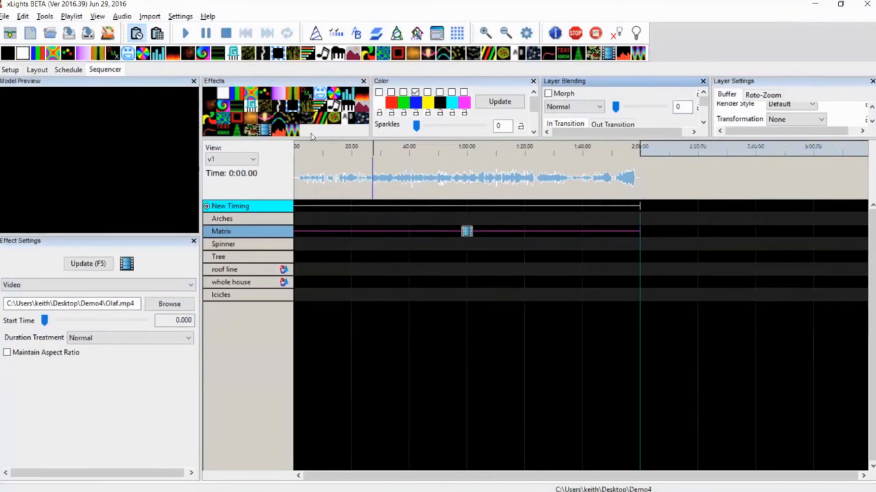
Play the sequence from the start to preview the Olaf video with its audio on the Matrix, and stop playback
{"action": "left_click", "coordinate": [226, 33]}
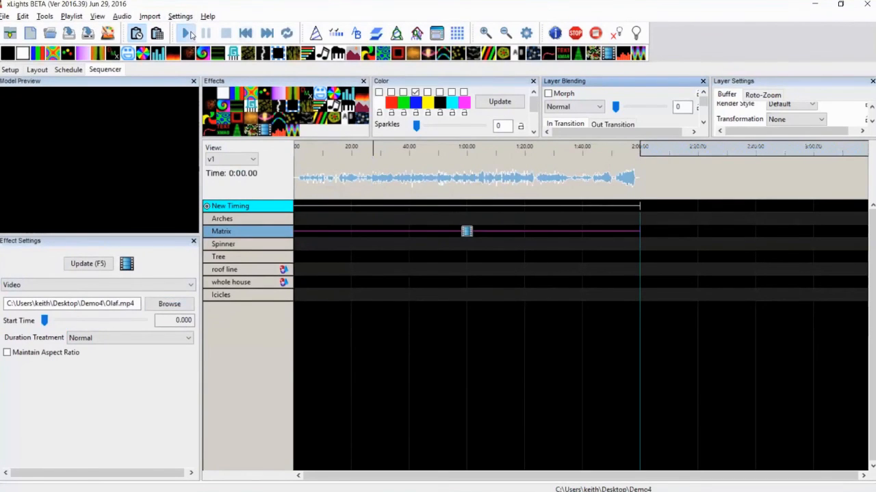
{"action": "left_click", "coordinate": [186, 33]}
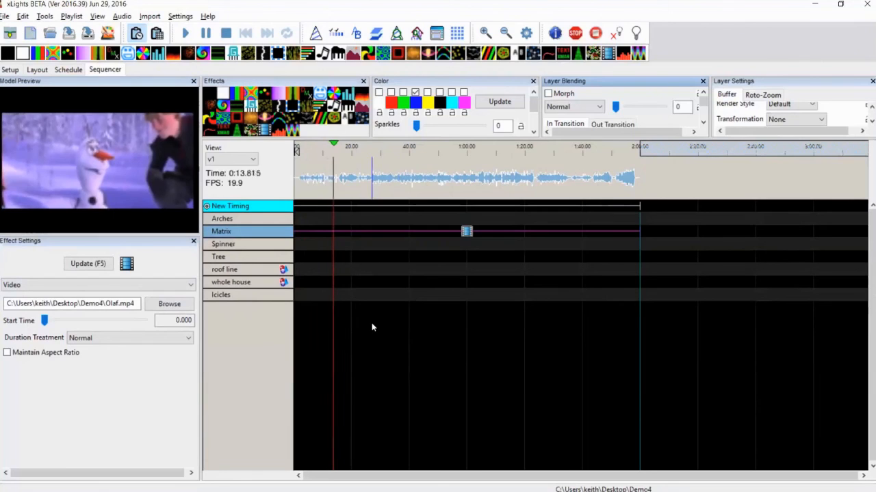
{"action": "left_click", "coordinate": [227, 34]}
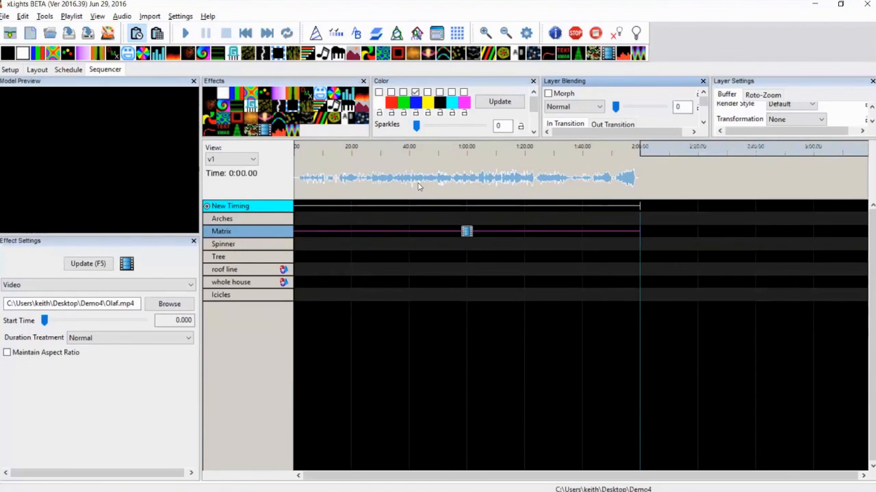